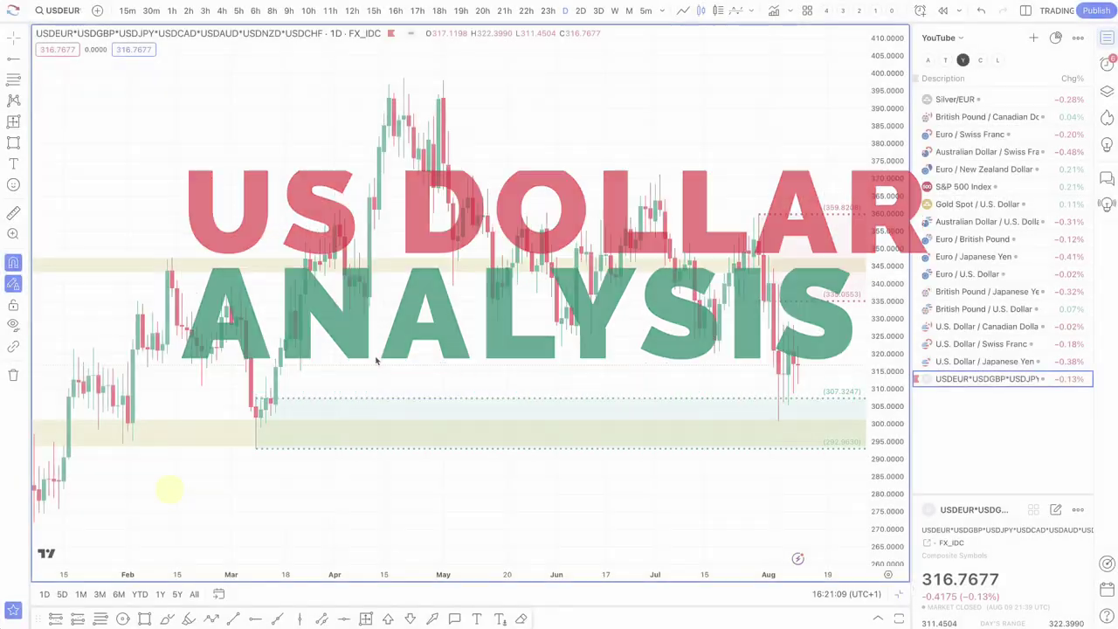
Step: Read the Bloomberg article on what caused the global market meltdown, focusing on the highlighted quotes
scroll(677, 308, up, 3)
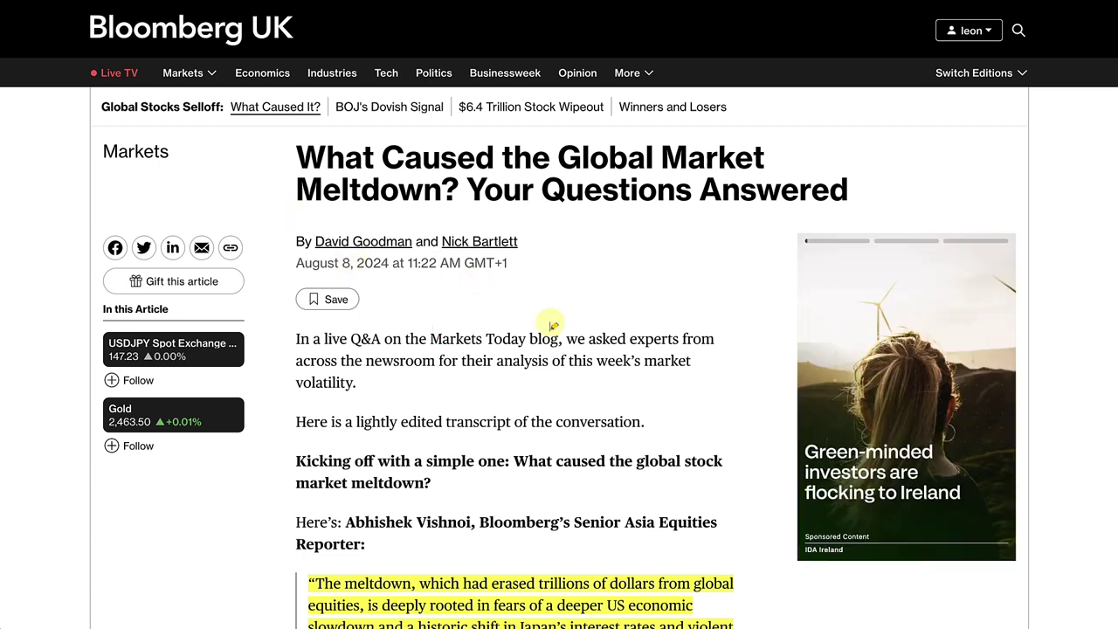
scroll(554, 325, down, 2)
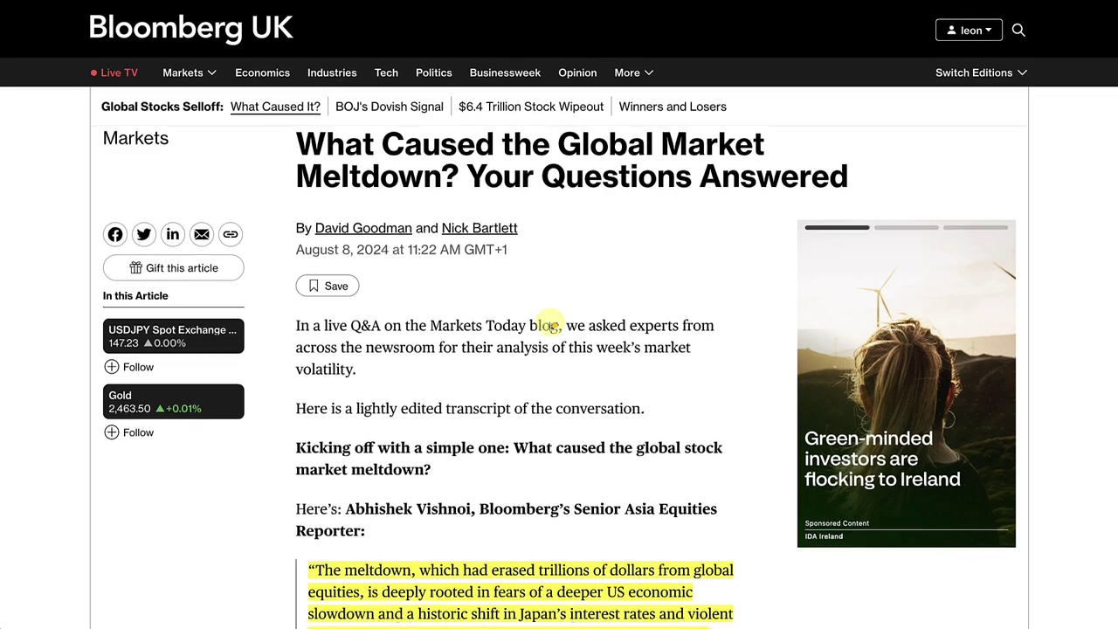
scroll(553, 325, down, 2)
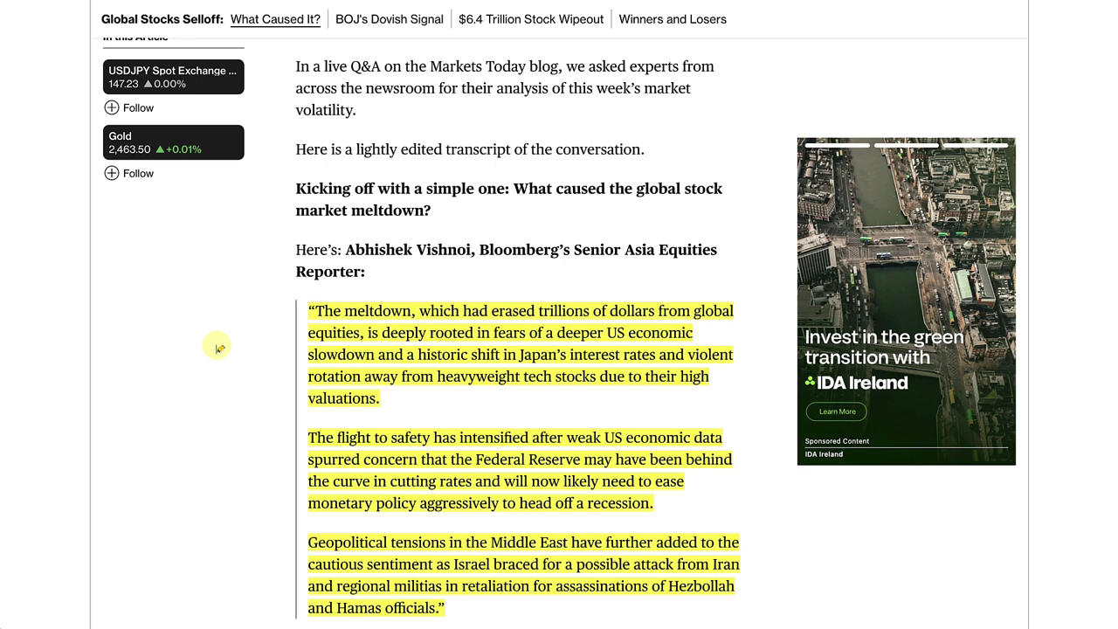
scroll(219, 347, down, 1)
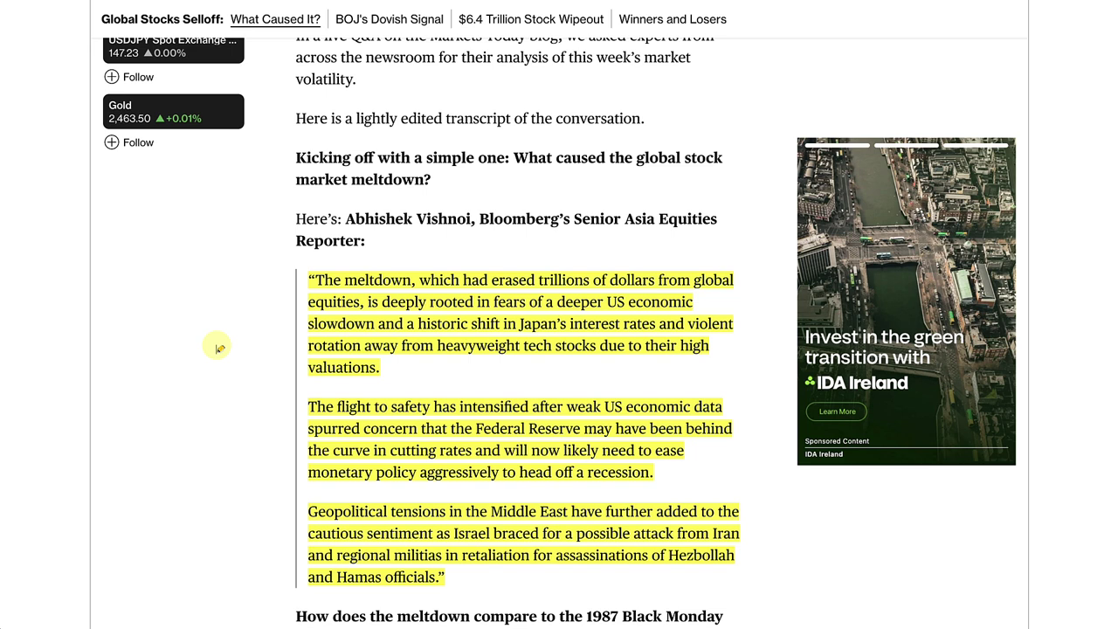
scroll(219, 349, down, 2)
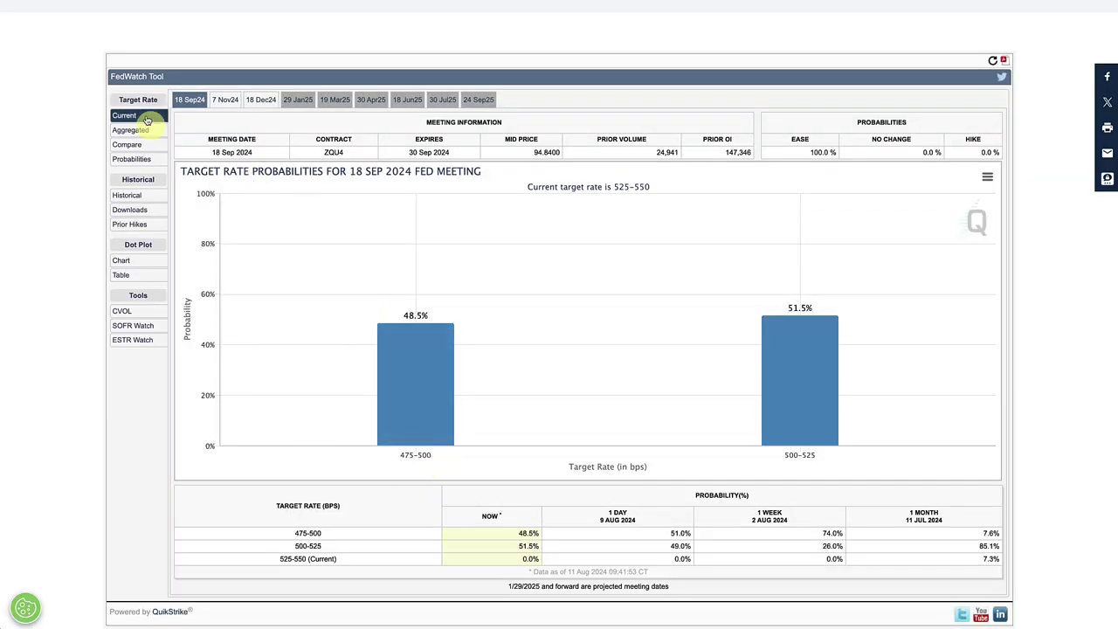
Step: Examine the CME FedWatch target rate probabilities for the 18 Sep 2024 Fed meeting
scroll(156, 76, up, 6)
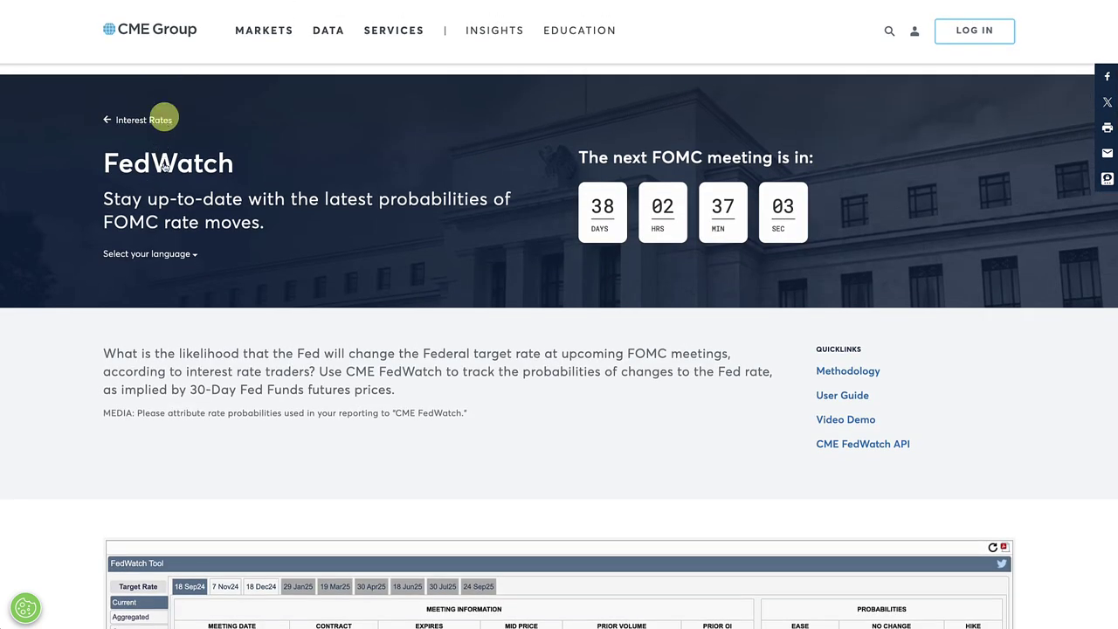
scroll(224, 273, down, 5)
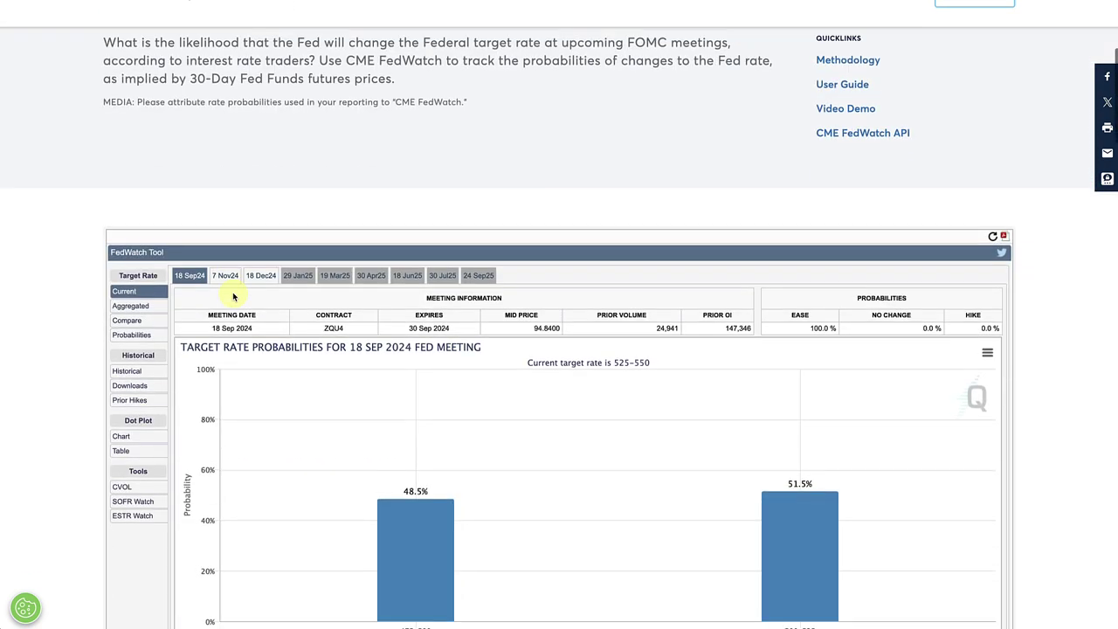
scroll(149, 372, down, 3)
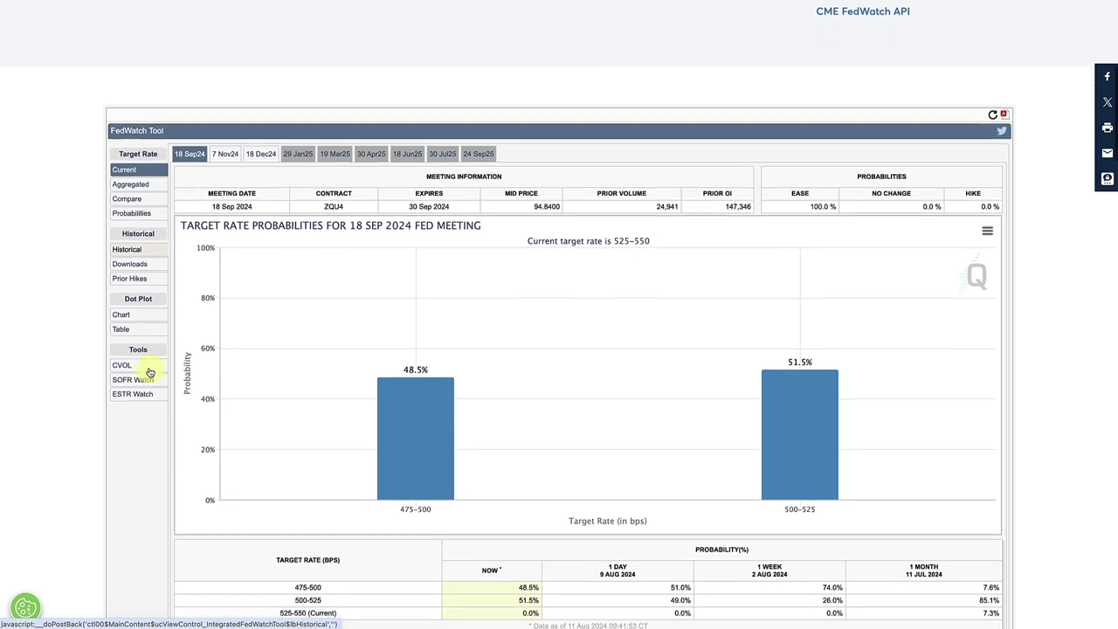
scroll(149, 372, down, 1)
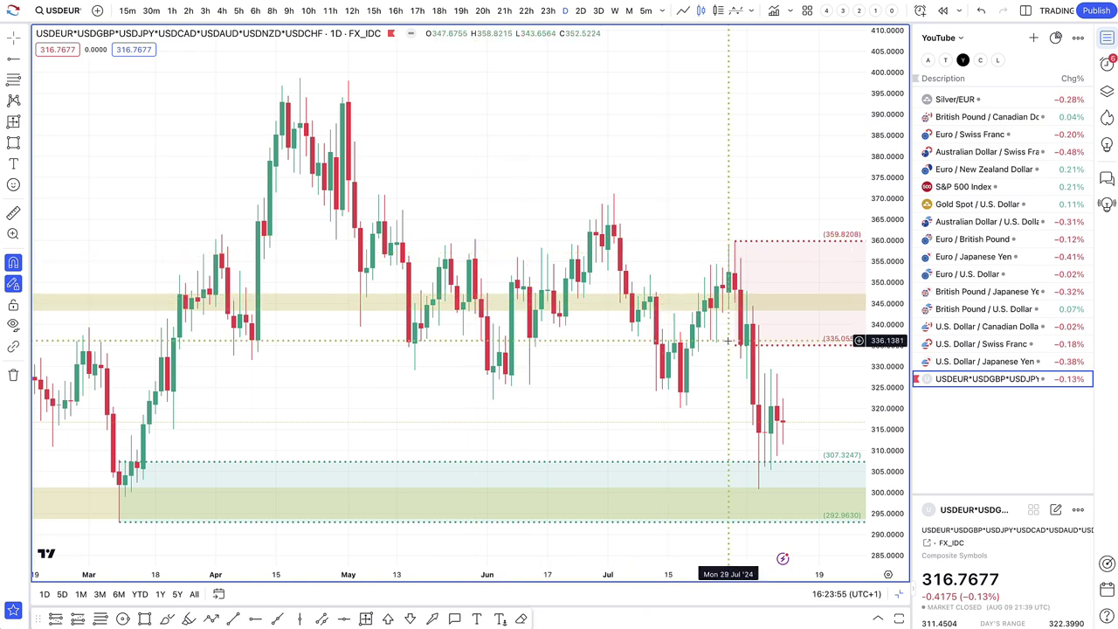
Step: Draw a projection path on the dollar basket chart from the latest candle up into the red supply zone, ending down at about 309.39
click(766, 390)
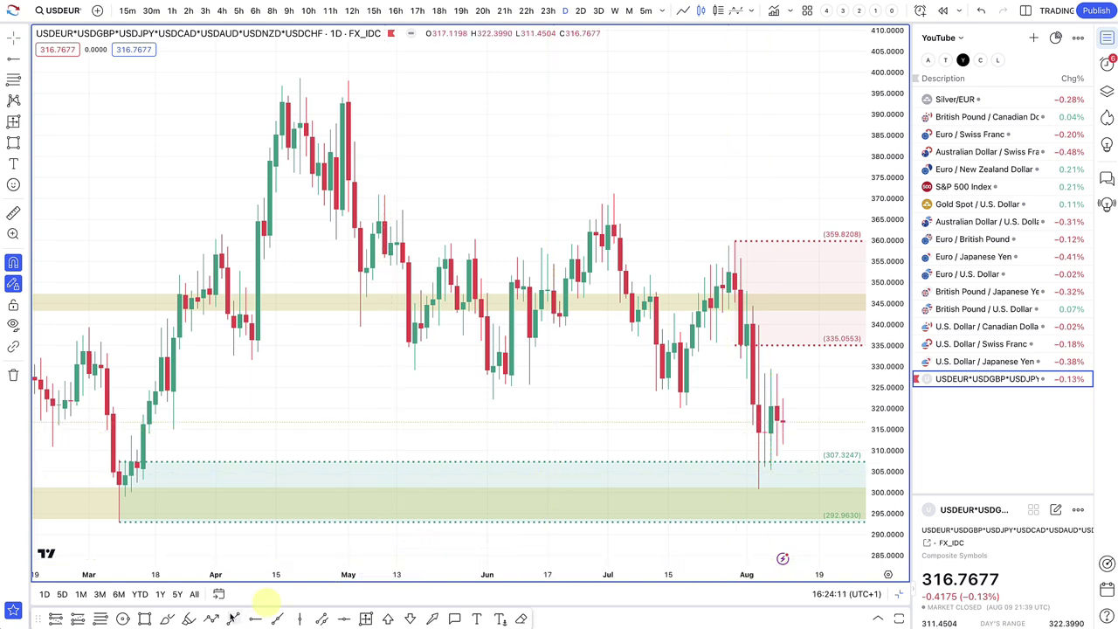
click(211, 619)
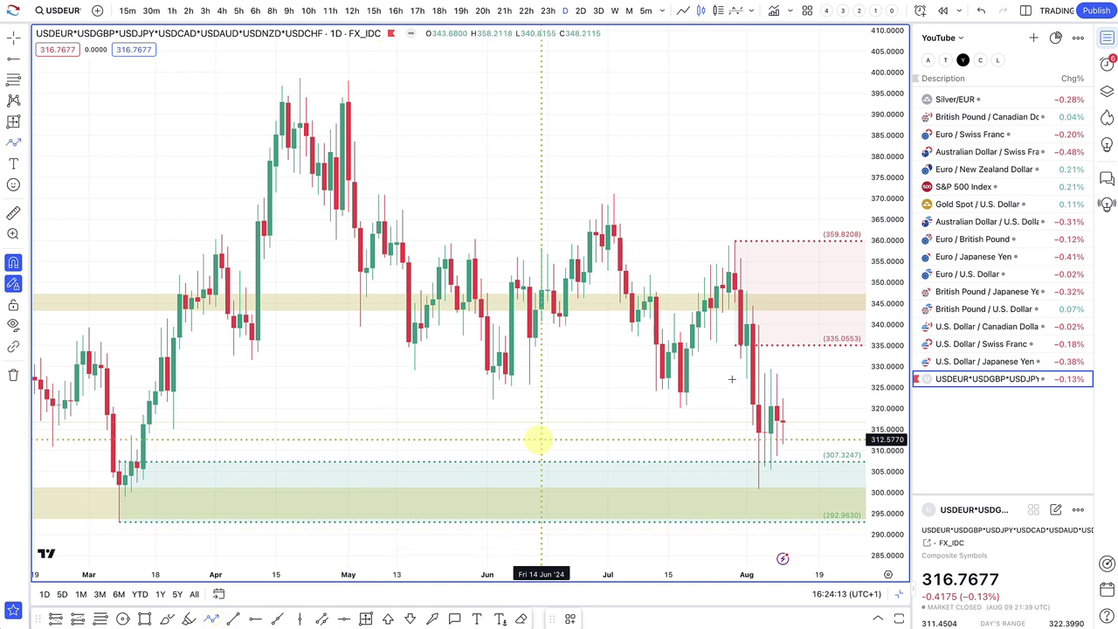
click(782, 417)
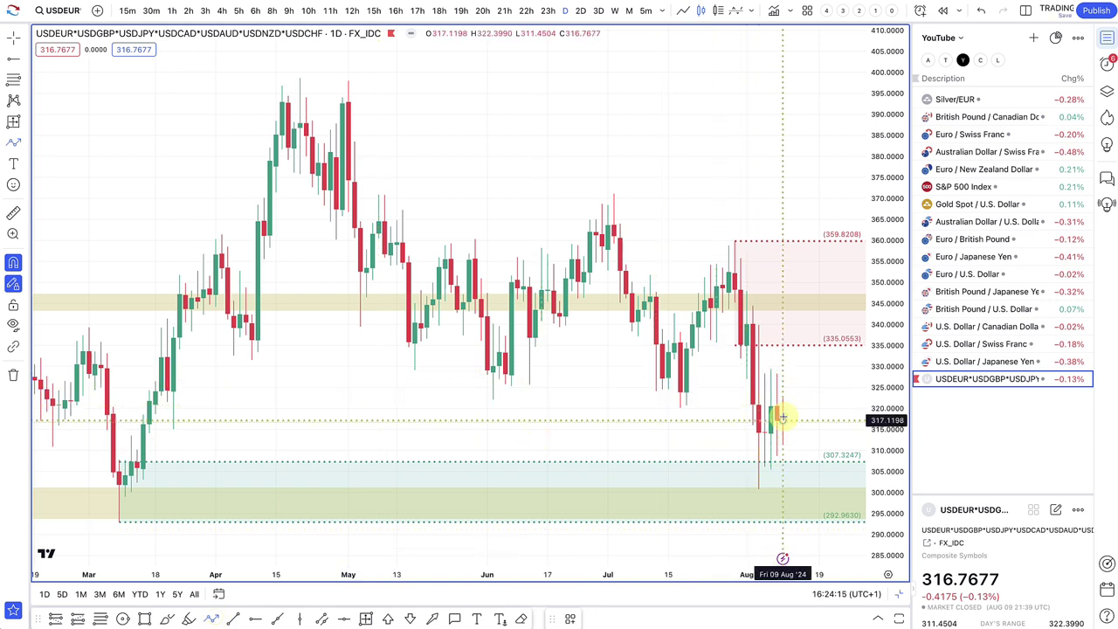
click(813, 319)
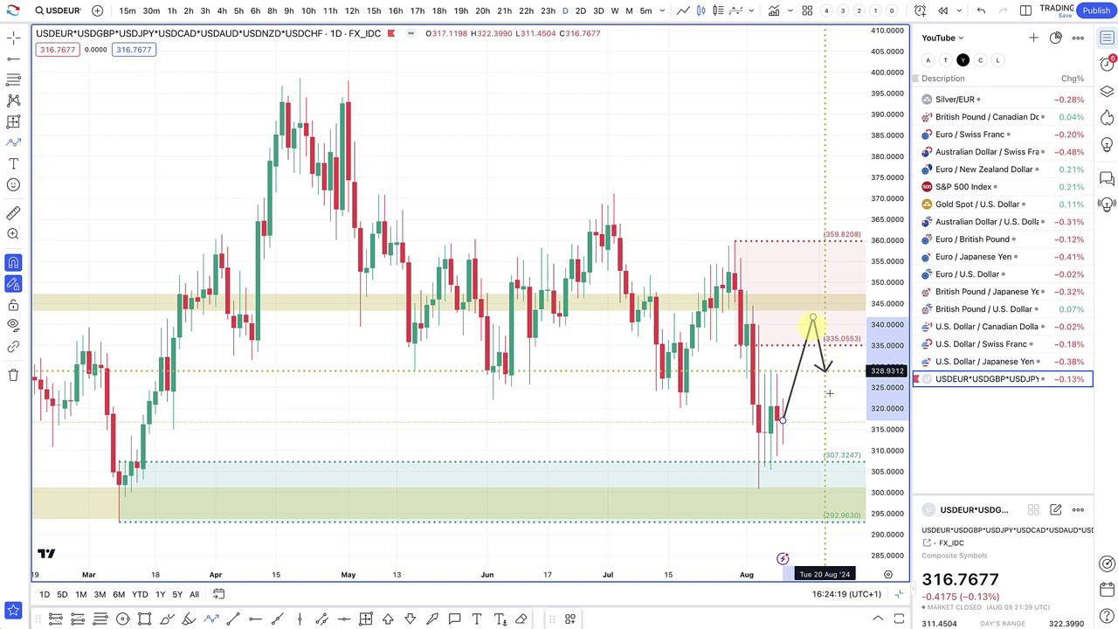
click(841, 453)
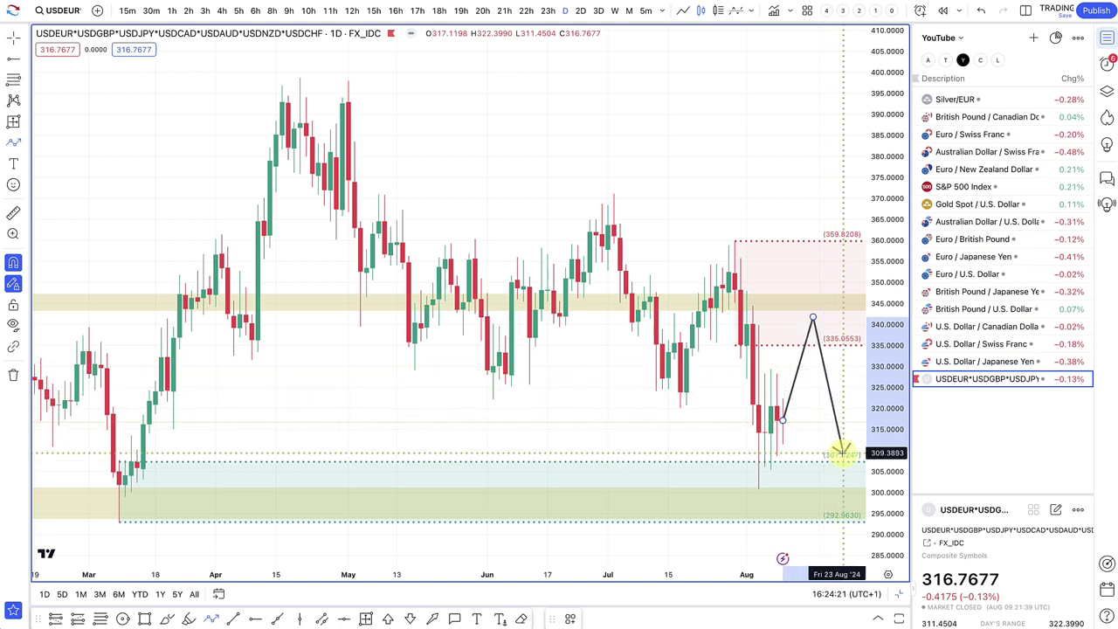
click(842, 453)
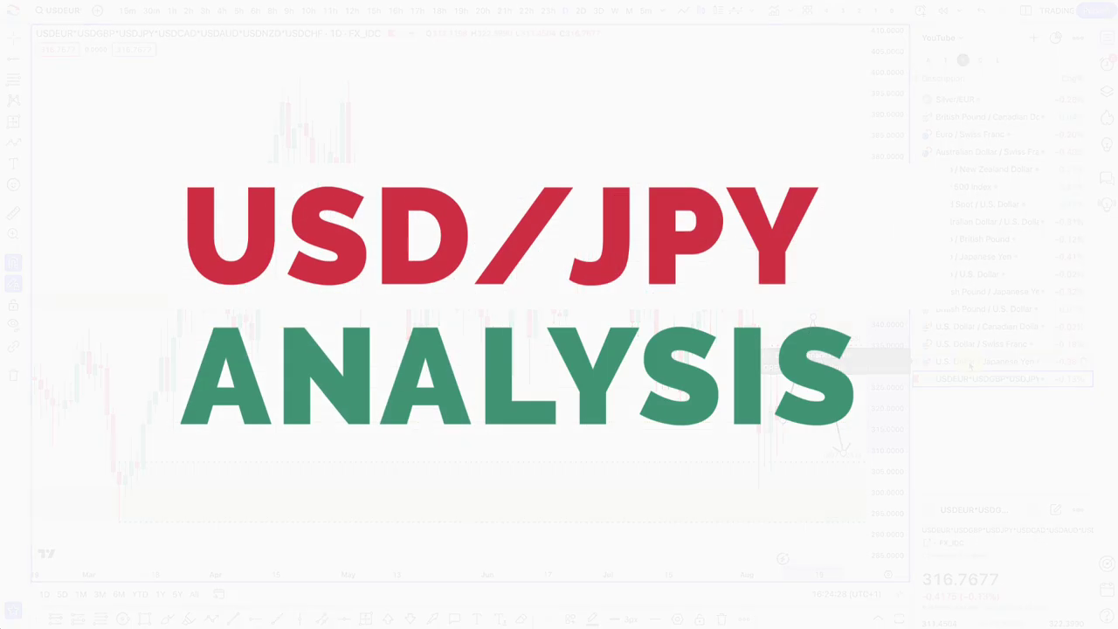
Step: Switch the chart to U.S. Dollar / Japanese Yen
click(970, 364)
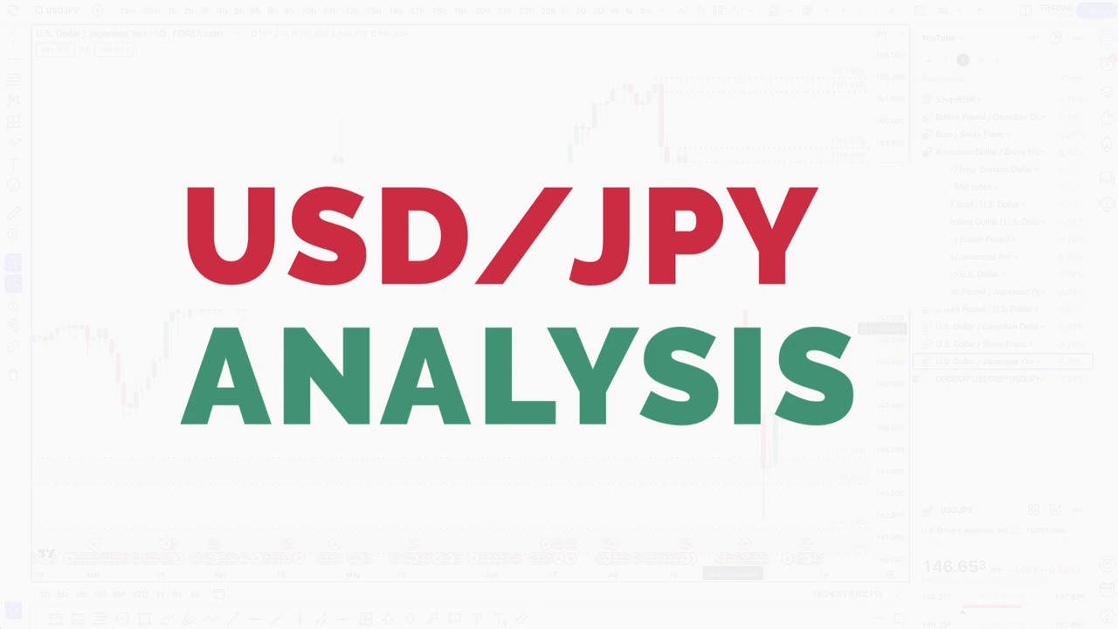
scroll(732, 331, down, 2)
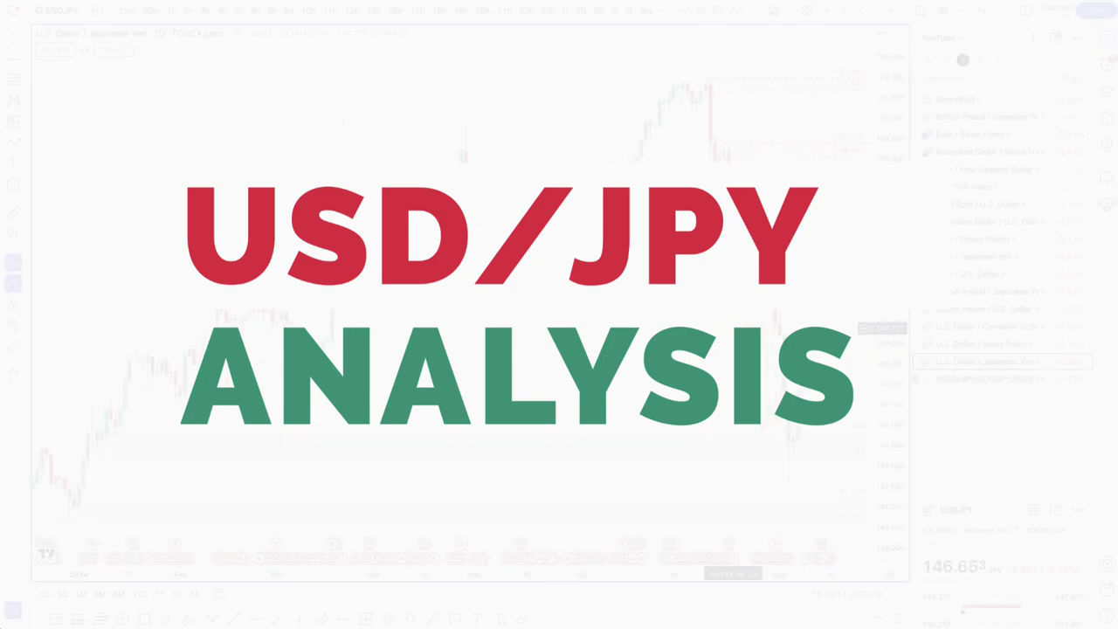
scroll(732, 330, down, 2)
scroll(731, 328, up, 1)
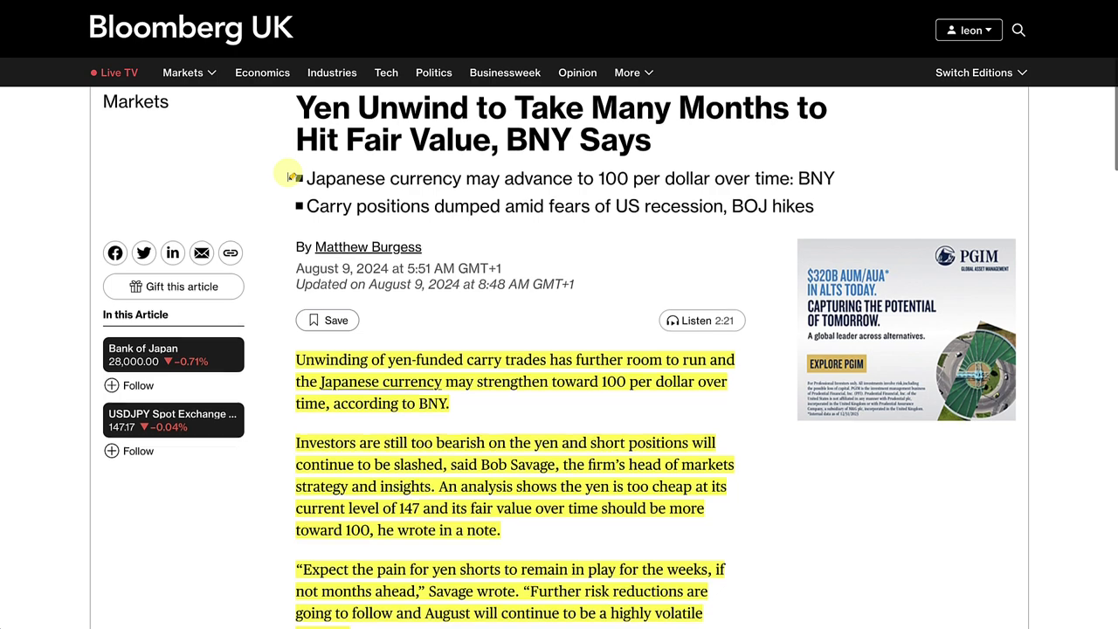
Step: Read the highlighted passages of the Bloomberg article on BNY's view of the yen carry trade unwind
scroll(291, 173, down, 1)
mouse_move(395, 339)
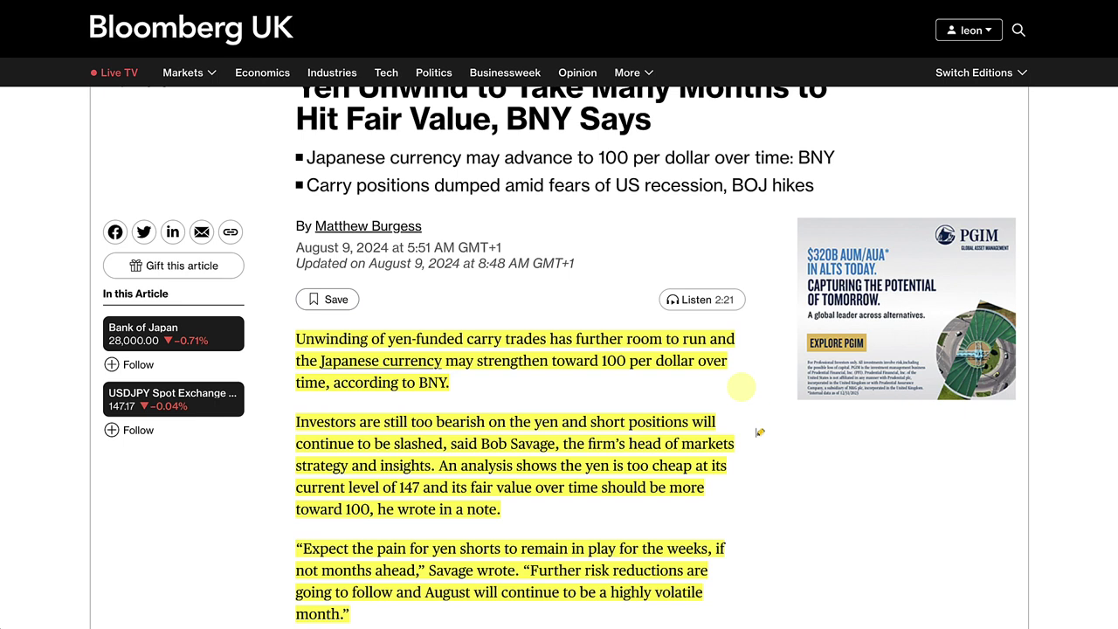
scroll(761, 445, down, 1)
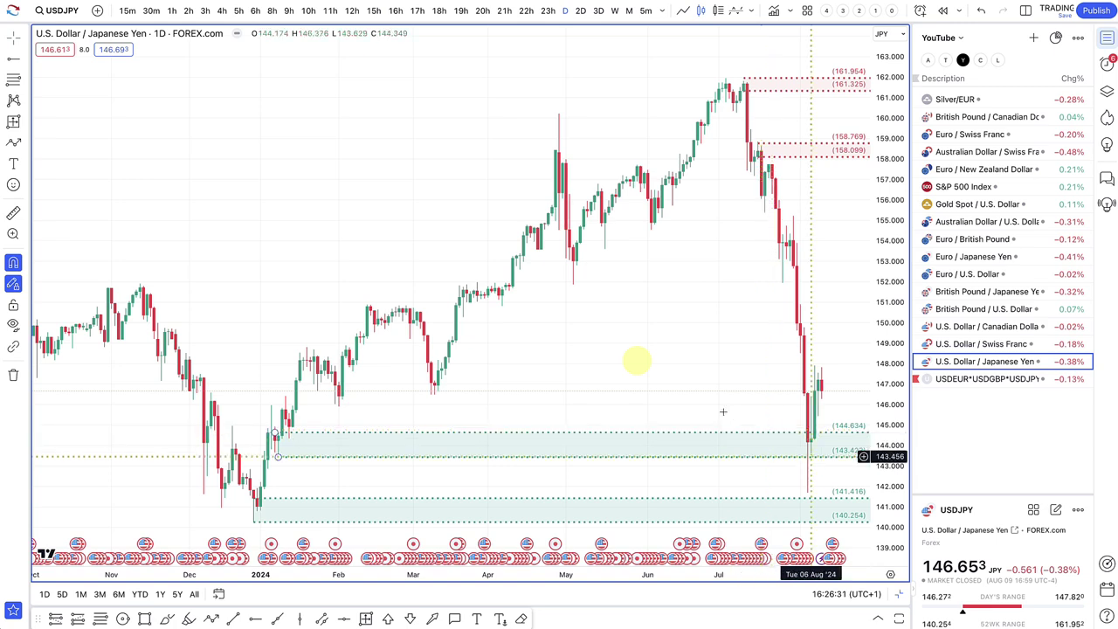
Step: Review USD/JPY's long-term price history over the five-year range with weekly candles
scroll(723, 409, down, 2)
scroll(724, 415, down, 2)
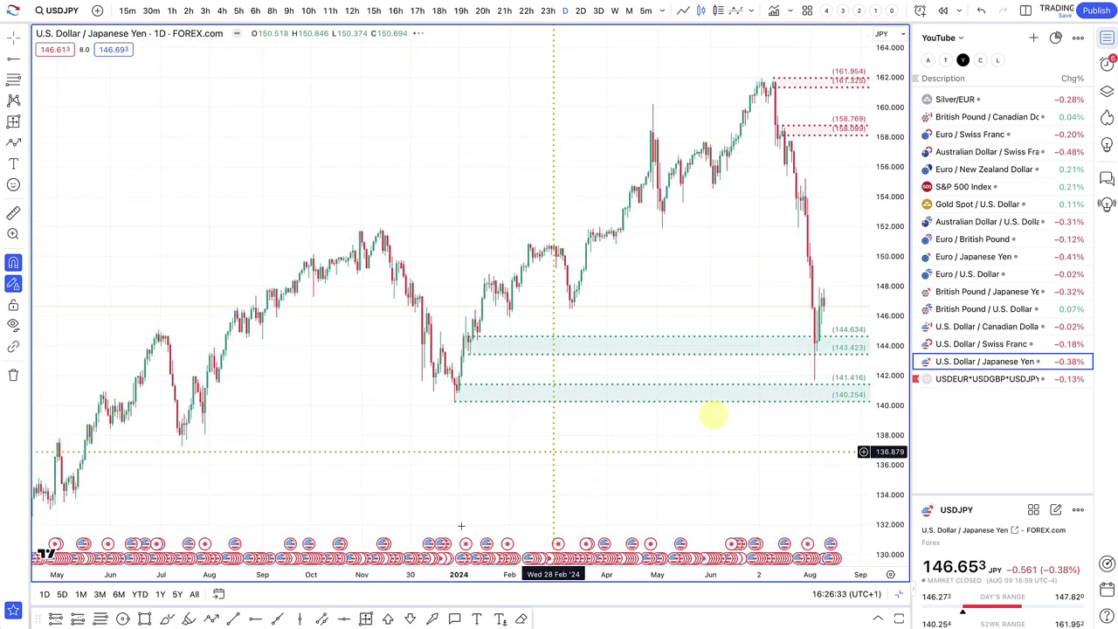
click(174, 594)
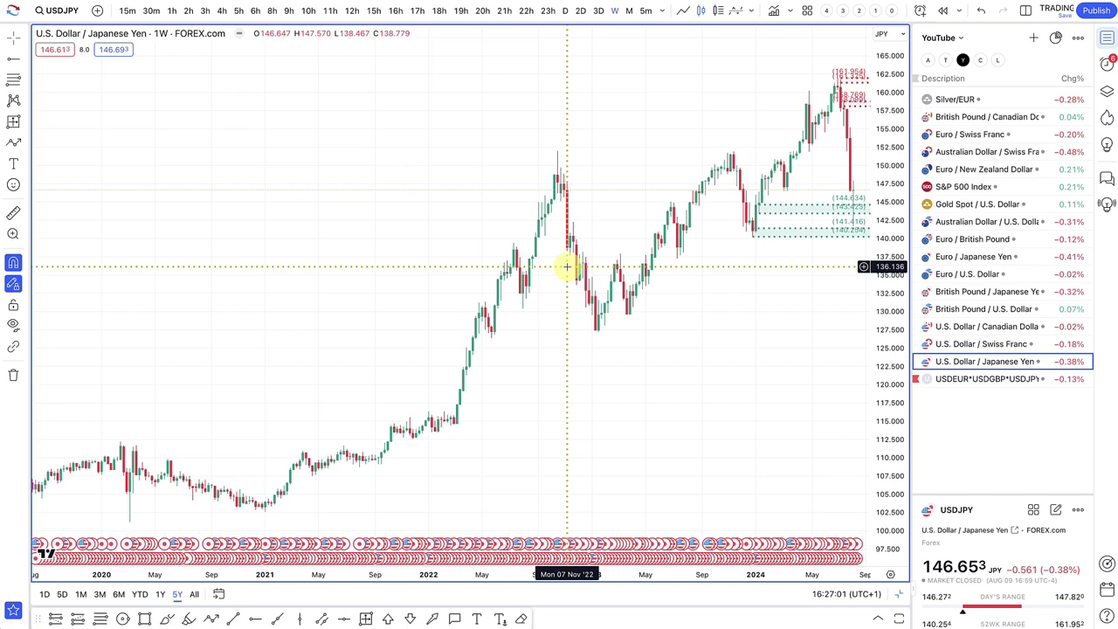
scroll(614, 224, up, 3)
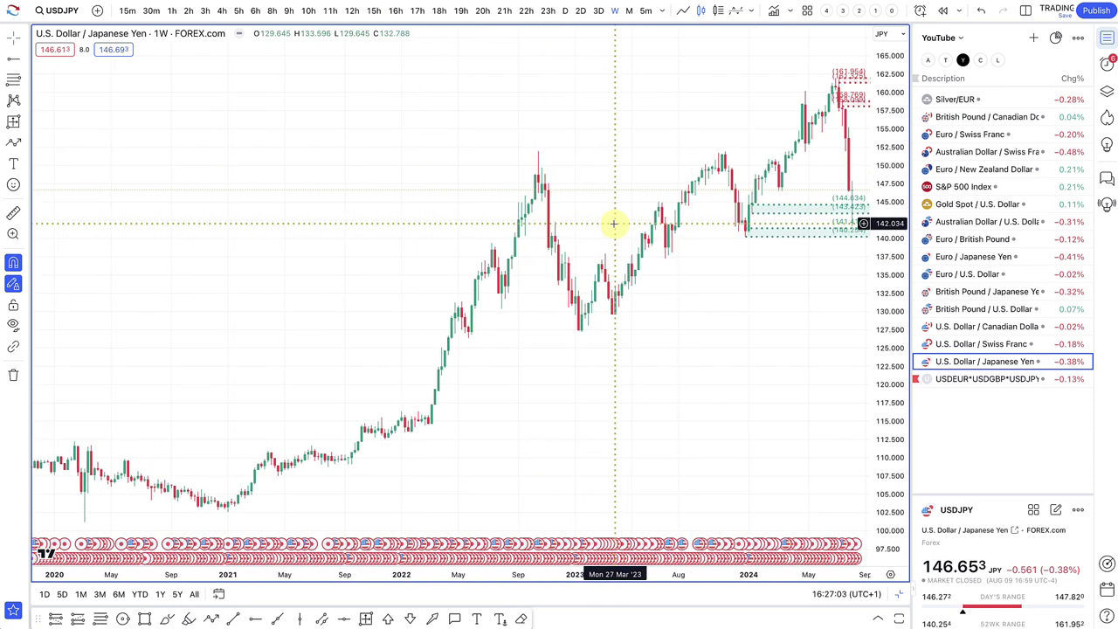
scroll(674, 270, up, 3)
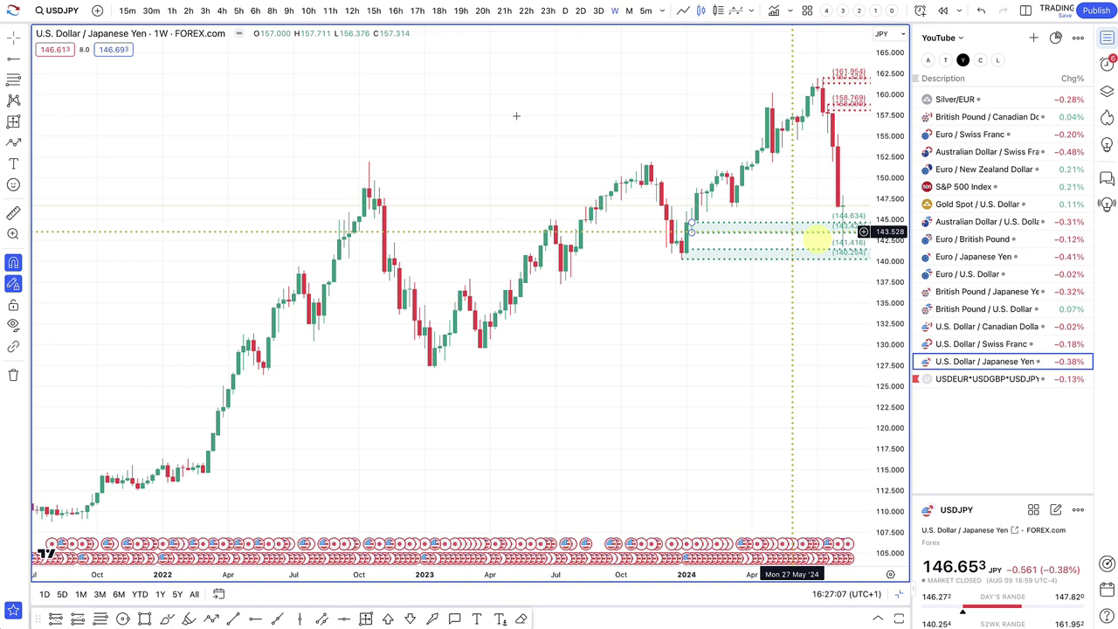
Step: Return USD/JPY to the daily interval and mark a red supply zone from 153.749 to 155.219 at the late-July high
click(566, 10)
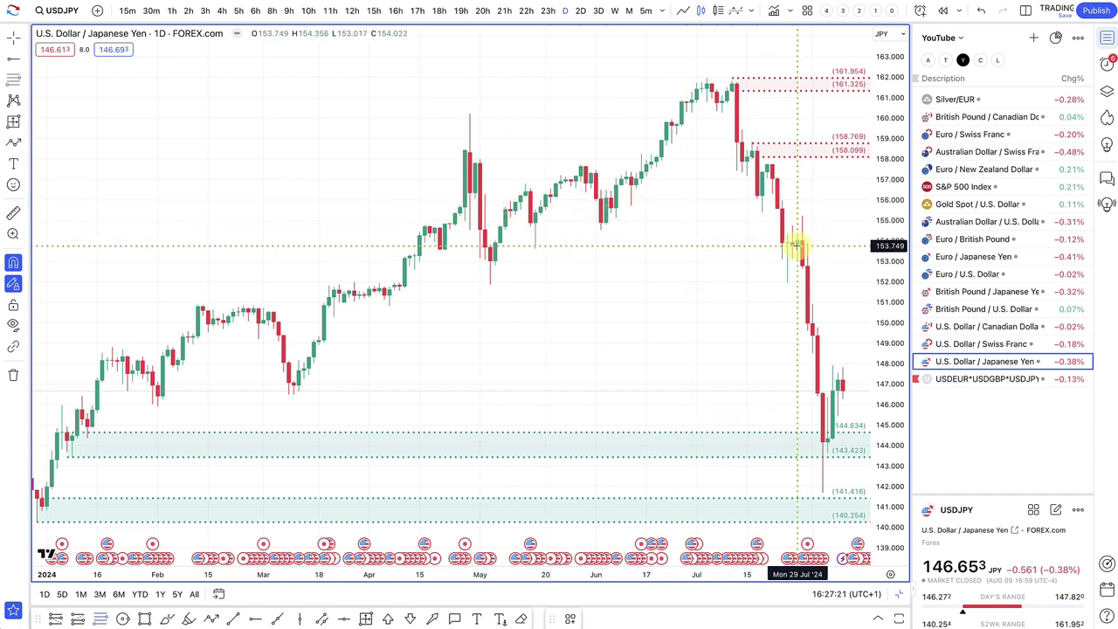
drag(798, 231, 802, 215)
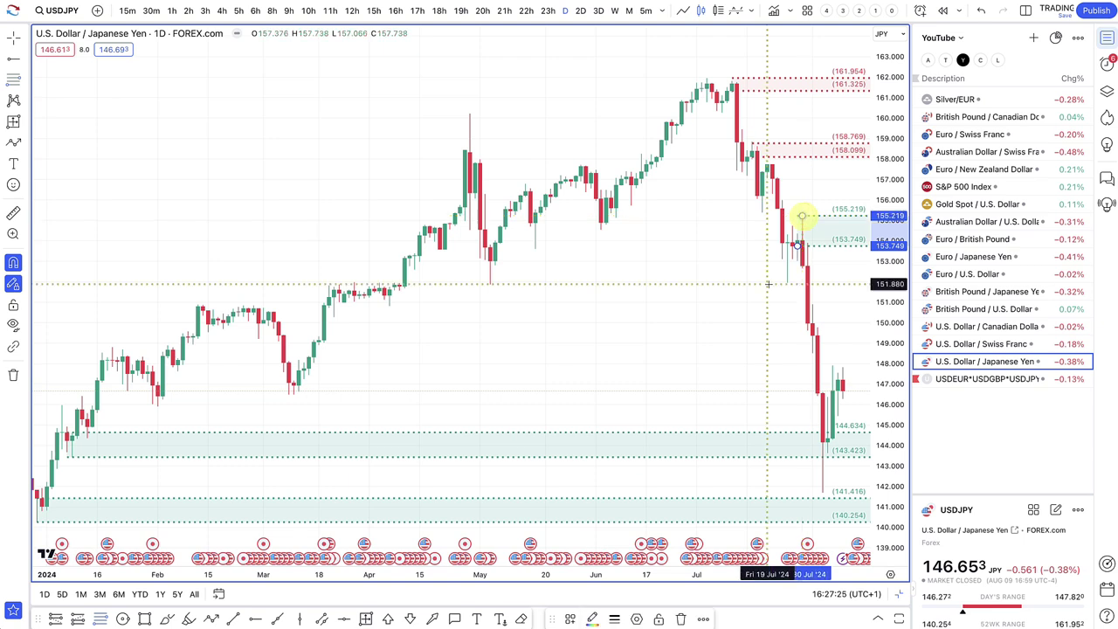
click(611, 516)
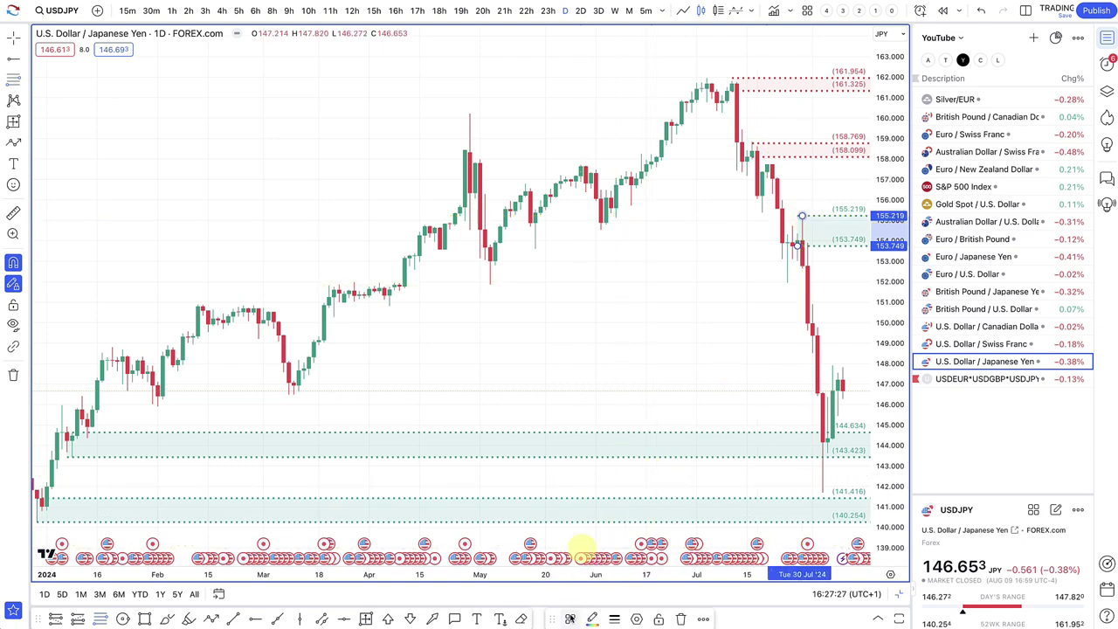
click(594, 522)
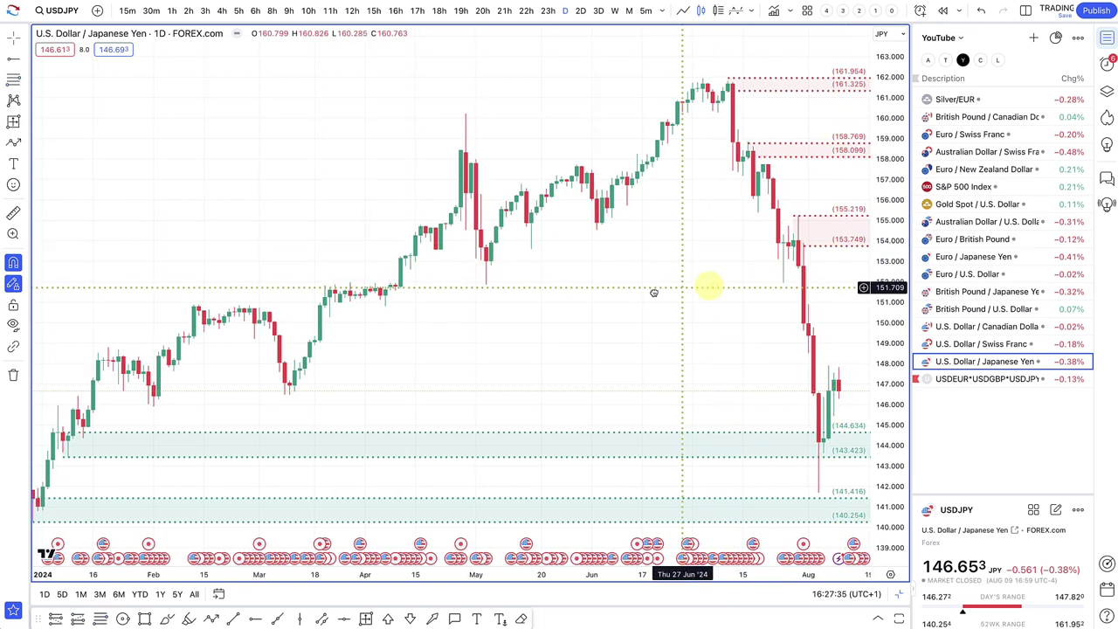
Step: Draw a path from the latest USD/JPY candle down to the lower green zone, up to about 147, and down to about 142
drag(681, 290, 583, 296)
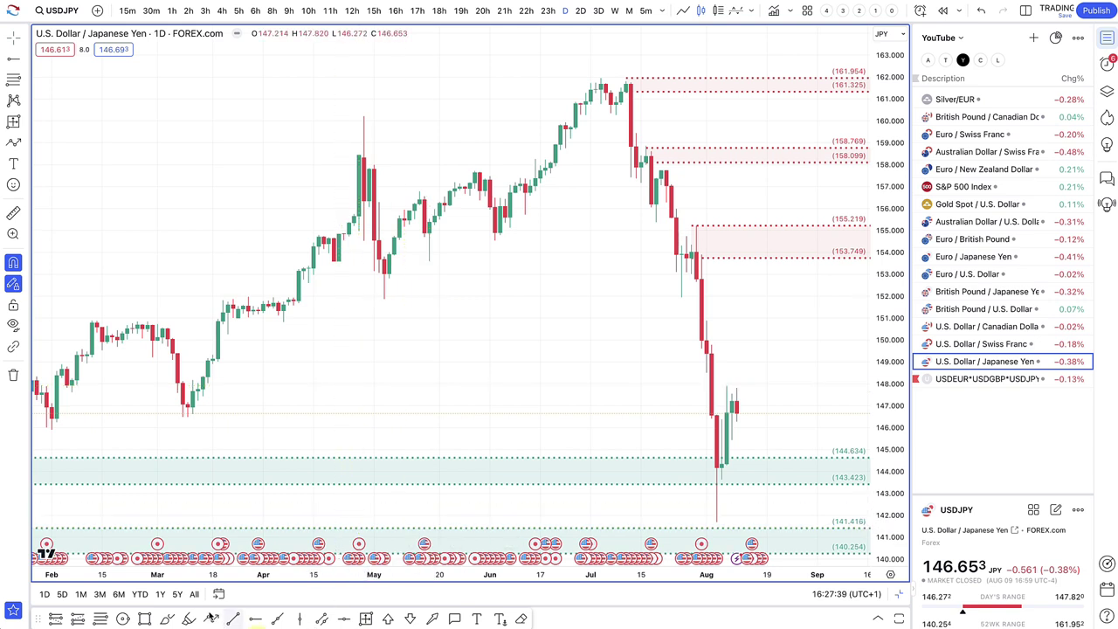
click(739, 402)
mouse_move(741, 402)
mouse_down()
mouse_move(775, 480)
mouse_move(786, 559)
mouse_up()
mouse_move(780, 600)
mouse_down()
mouse_move(812, 407)
mouse_move(827, 509)
mouse_up()
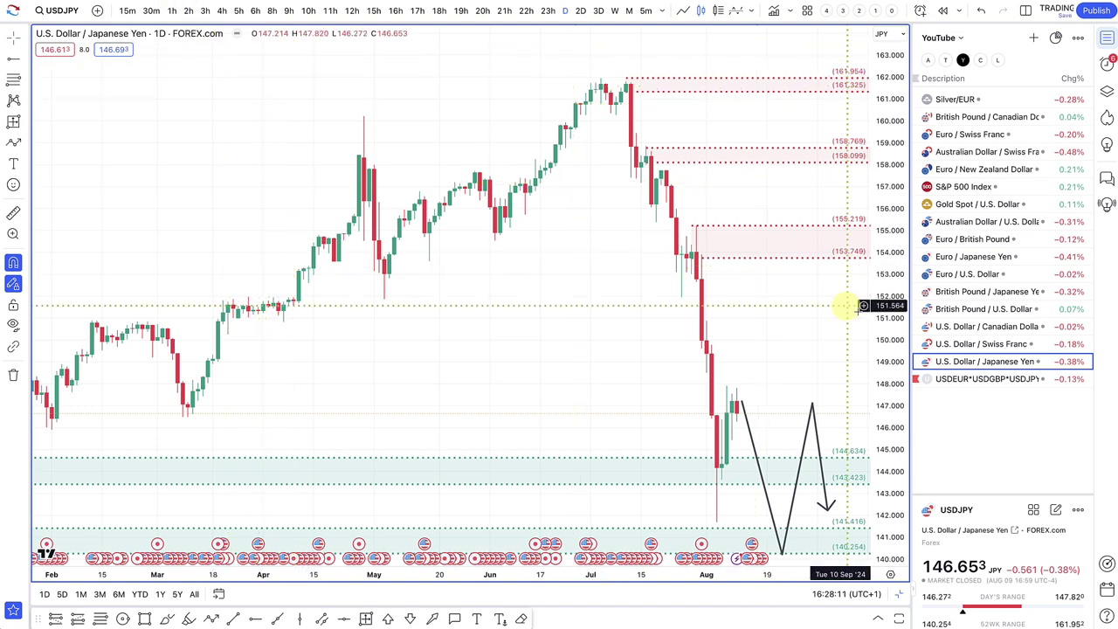
Step: Switch the chart to U.S. Dollar / Swiss Franc
click(944, 345)
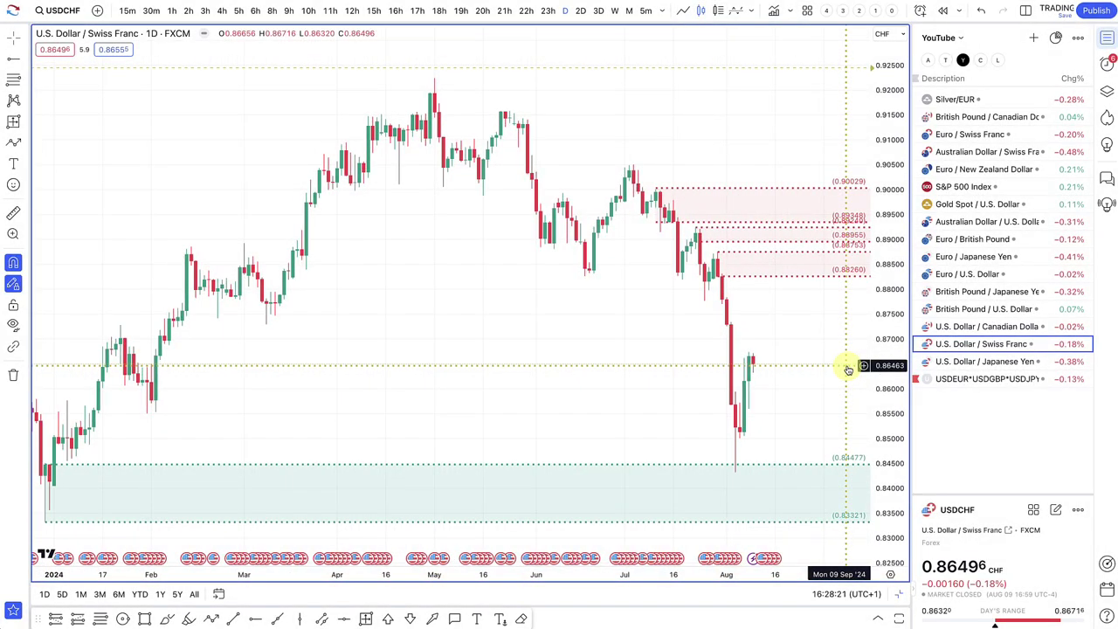
scroll(849, 370, up, 2)
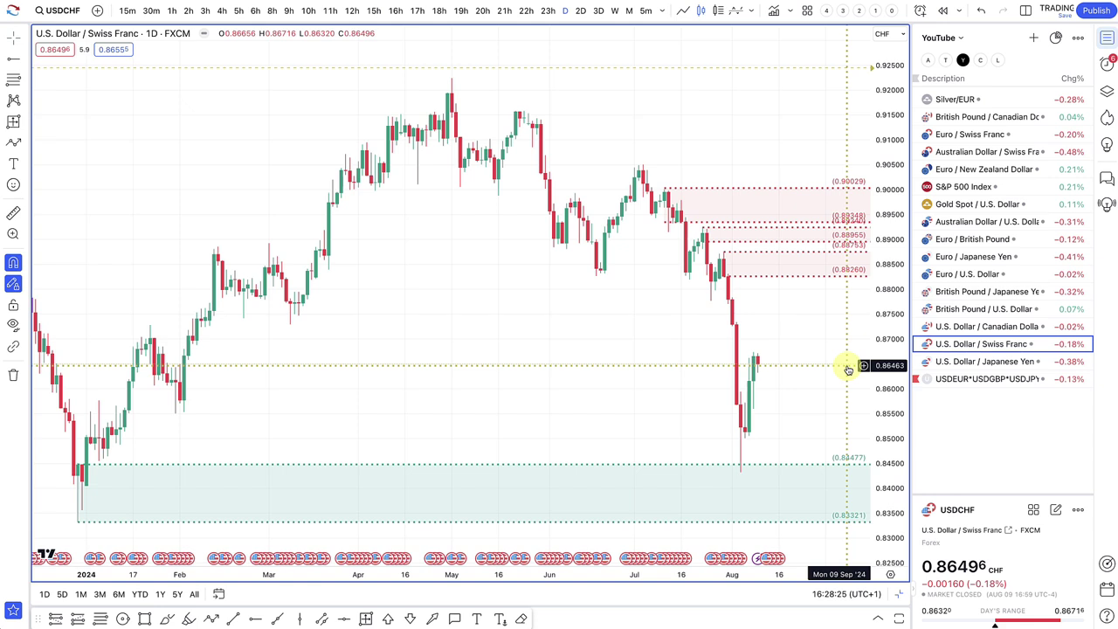
scroll(849, 370, down, 1)
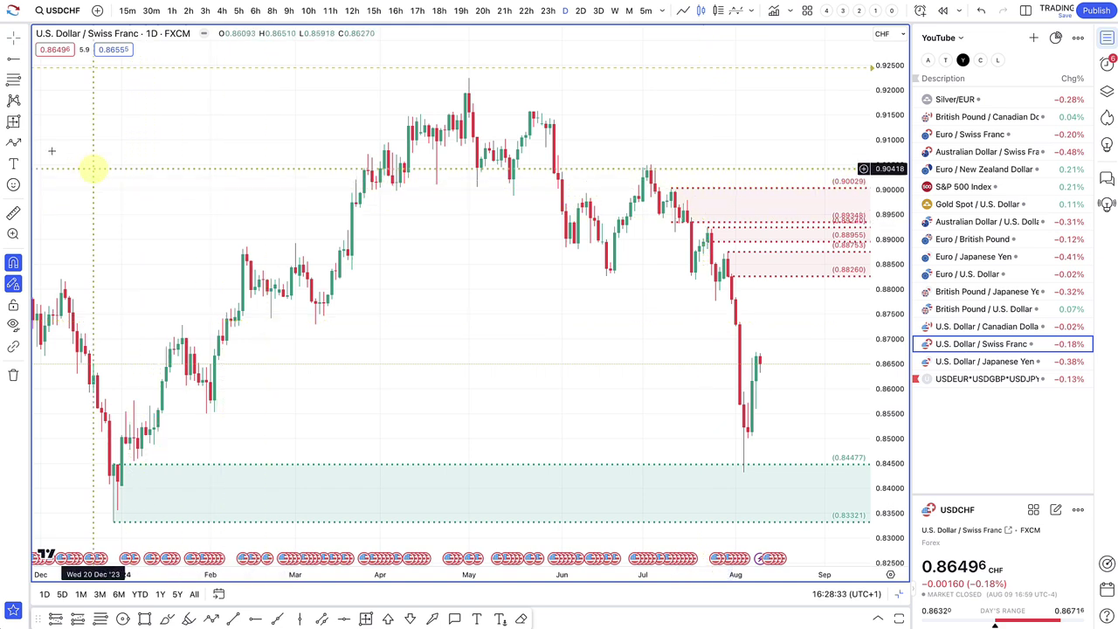
Step: Draw a path from the latest USD/CHF candle down to about 0.843 in the green zone and up to about 0.859
click(22, 149)
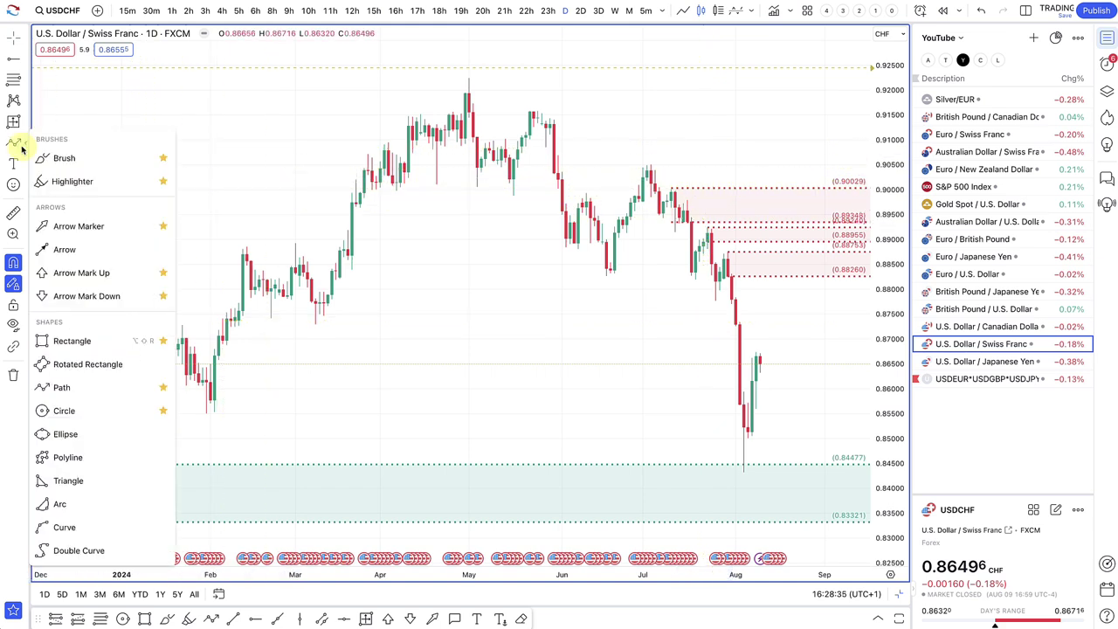
click(14, 147)
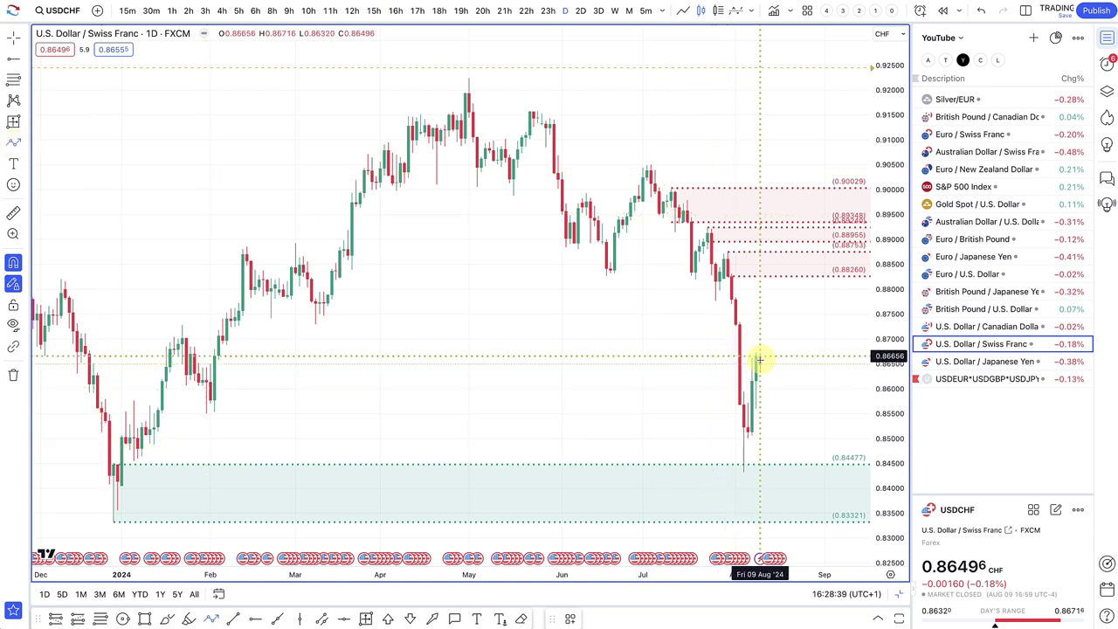
drag(760, 367, 780, 473)
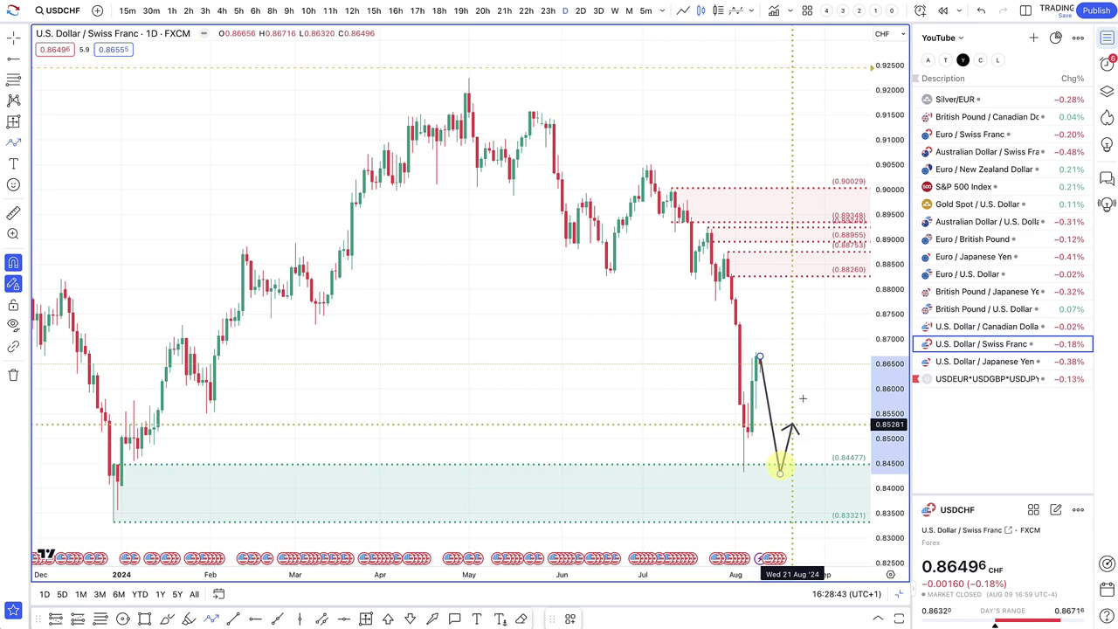
click(801, 393)
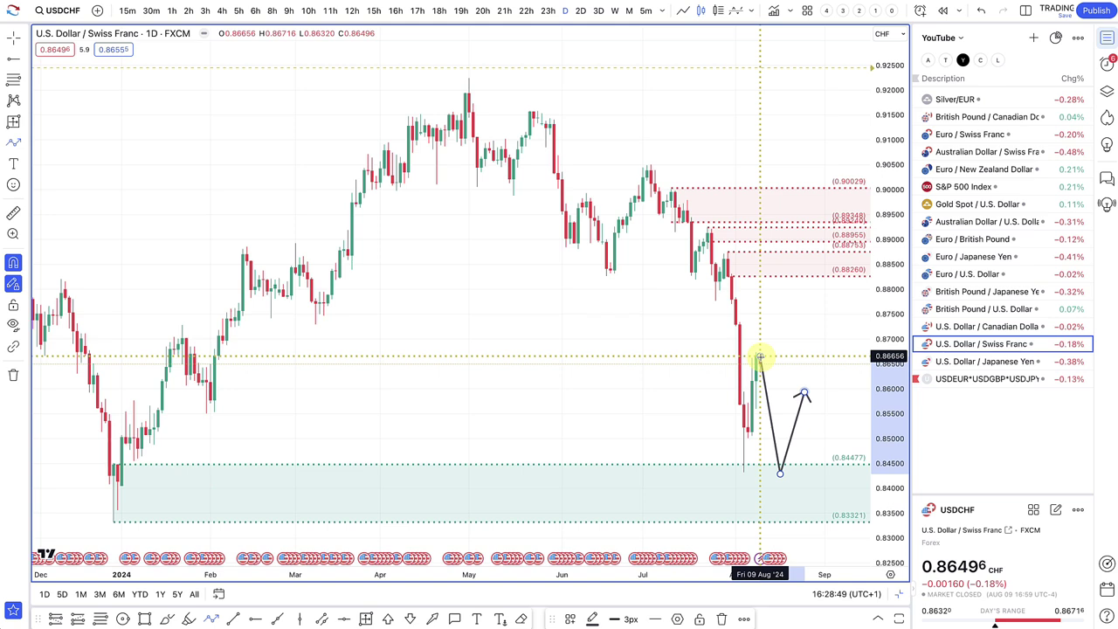
Step: Draw a second USD/CHF path from the latest candle up to about 0.885 in the lowest red zone and down to about 0.864
mouse_move(760, 357)
mouse_down()
mouse_move(794, 263)
mouse_move(796, 273)
mouse_up()
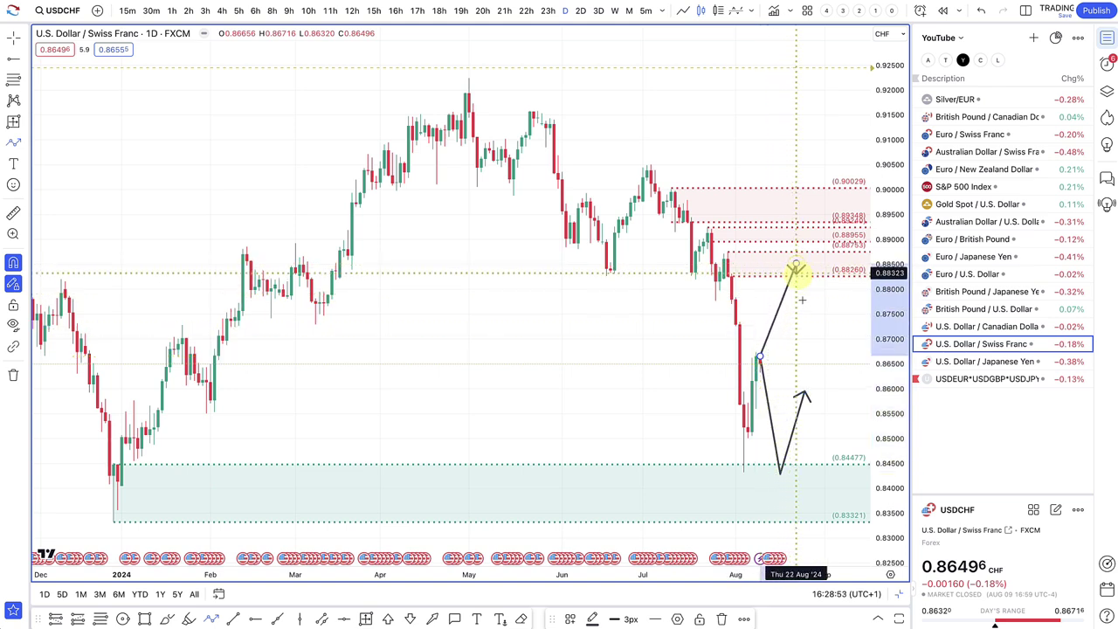
click(796, 264)
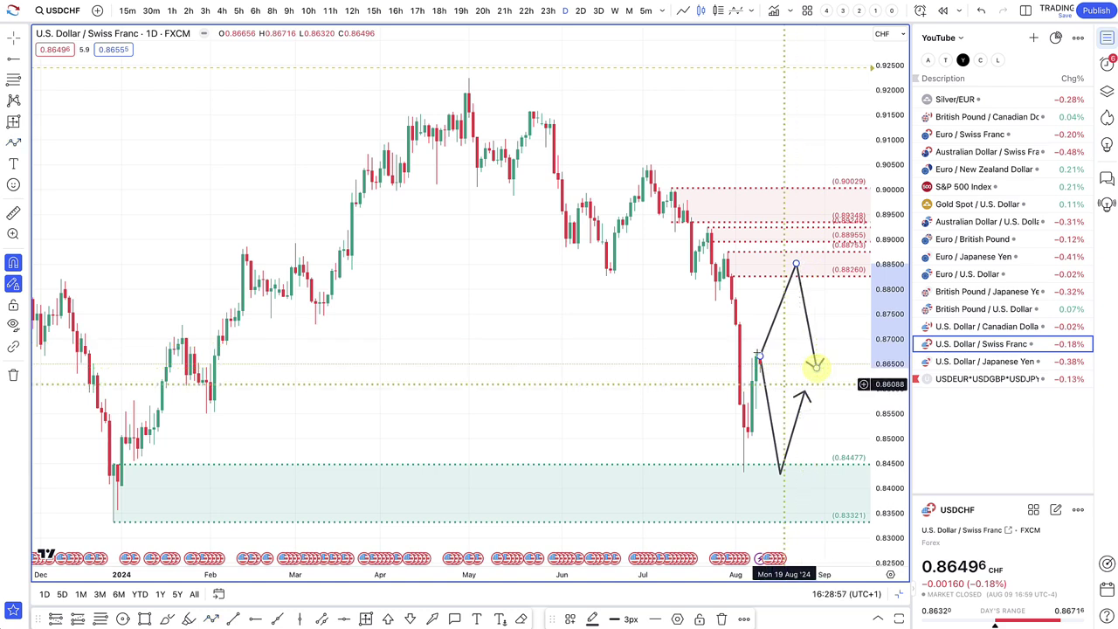
click(779, 471)
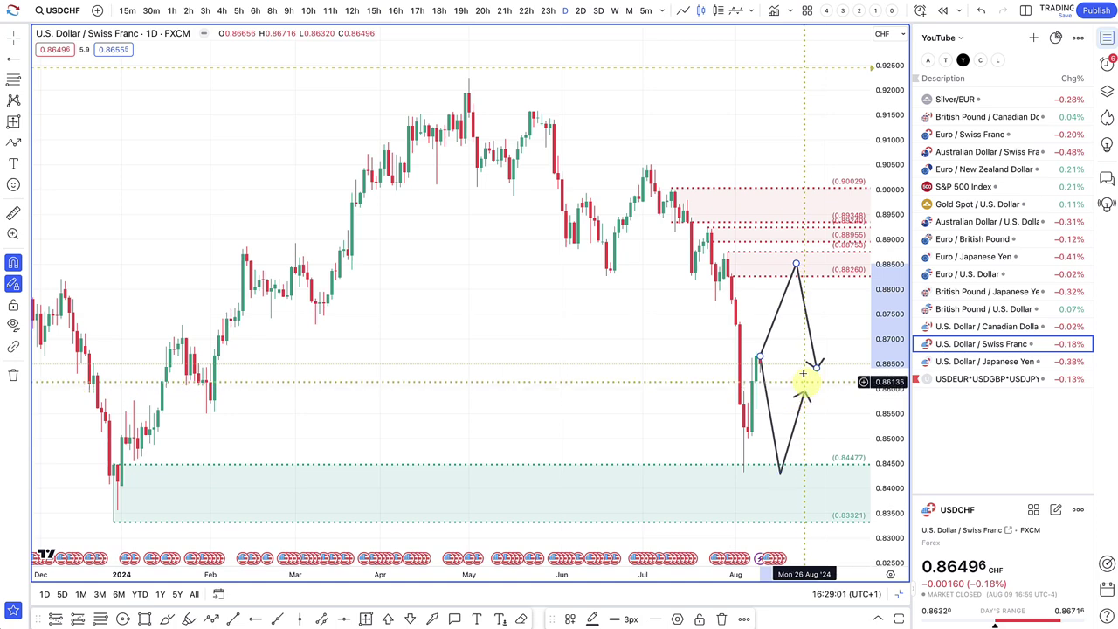
double_click(803, 376)
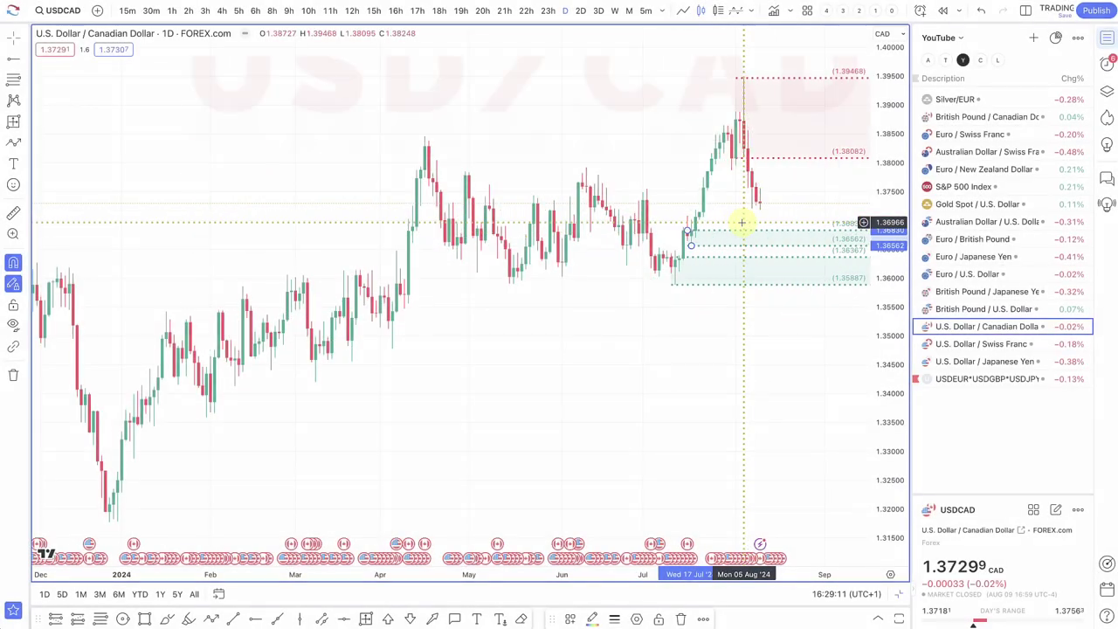
Step: On U.S. Dollar / Canadian Dollar, draw a path from the latest candle down to about 1.365 and up to about 1.378
scroll(741, 222, up, 1)
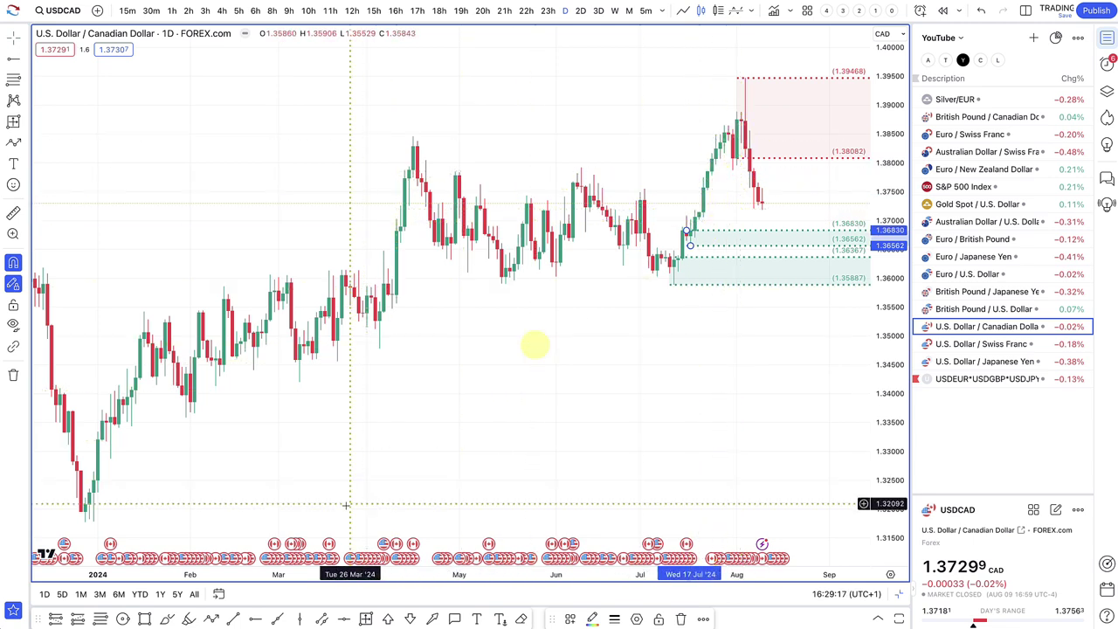
click(214, 620)
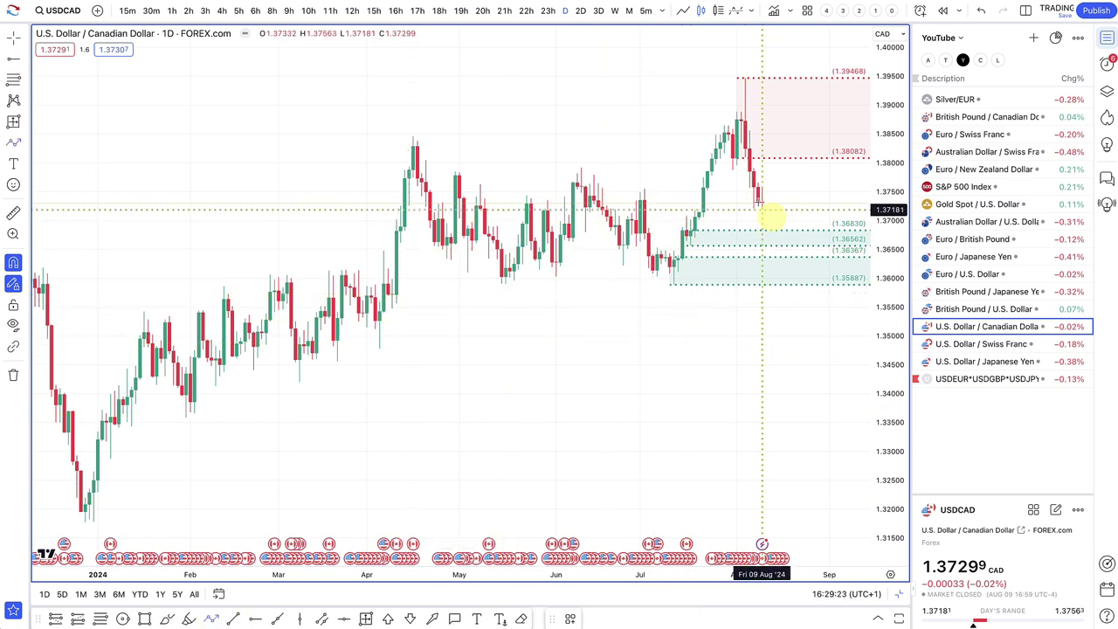
drag(758, 203, 775, 248)
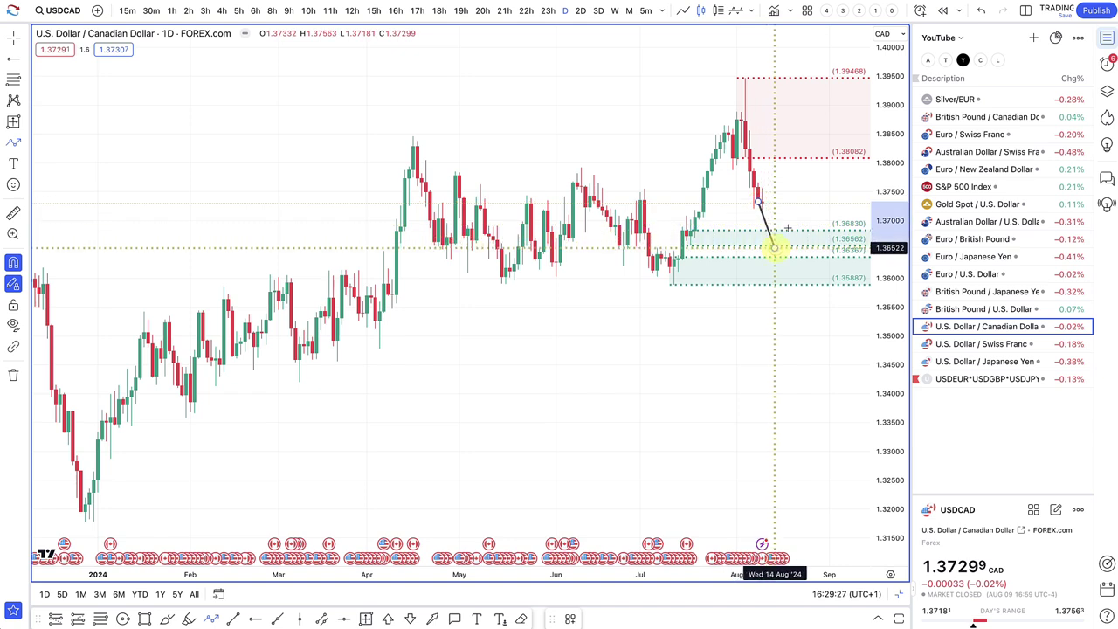
double_click(816, 175)
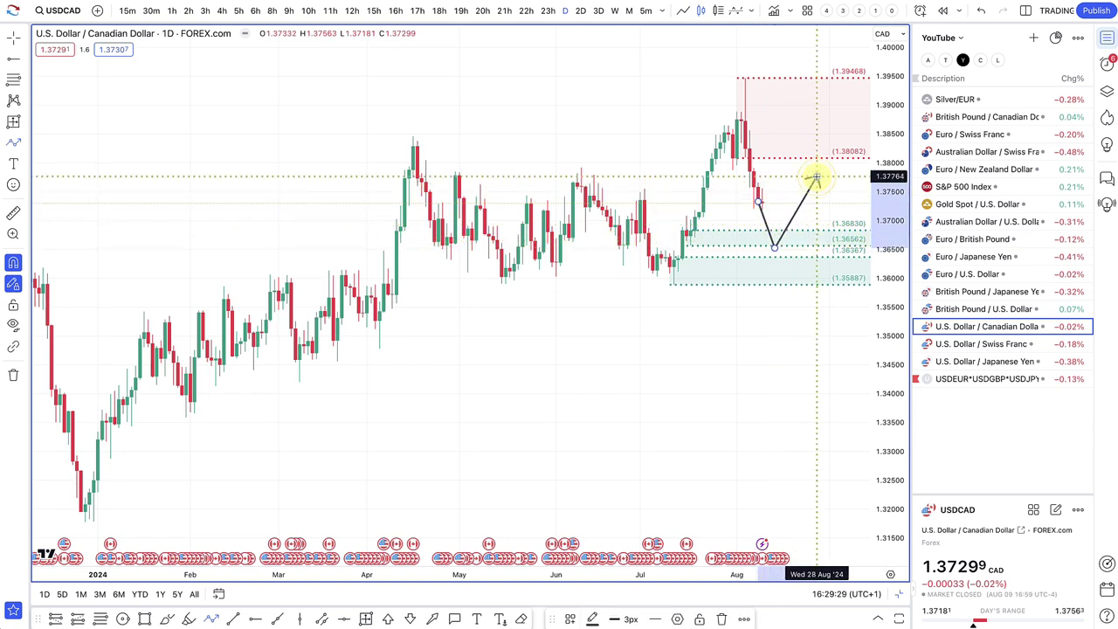
Step: Draw a second USD/CAD path from the latest candle up to about 1.390 in the red zone and down to about 1.373
click(758, 199)
drag(758, 199, 804, 103)
click(803, 103)
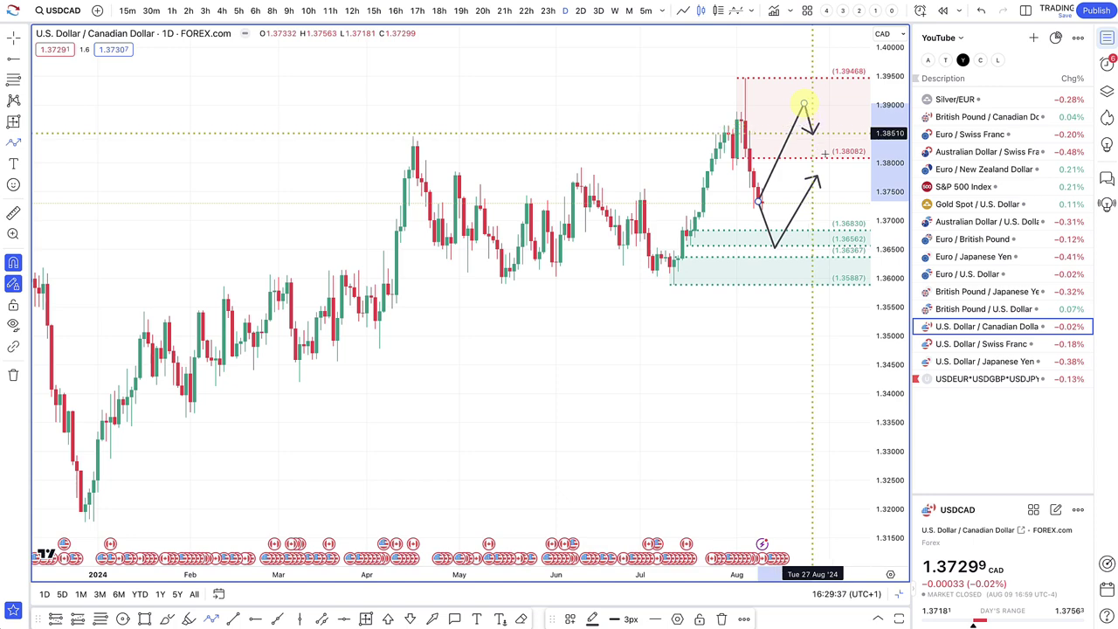
drag(842, 190, 846, 201)
scroll(845, 202, up, 5)
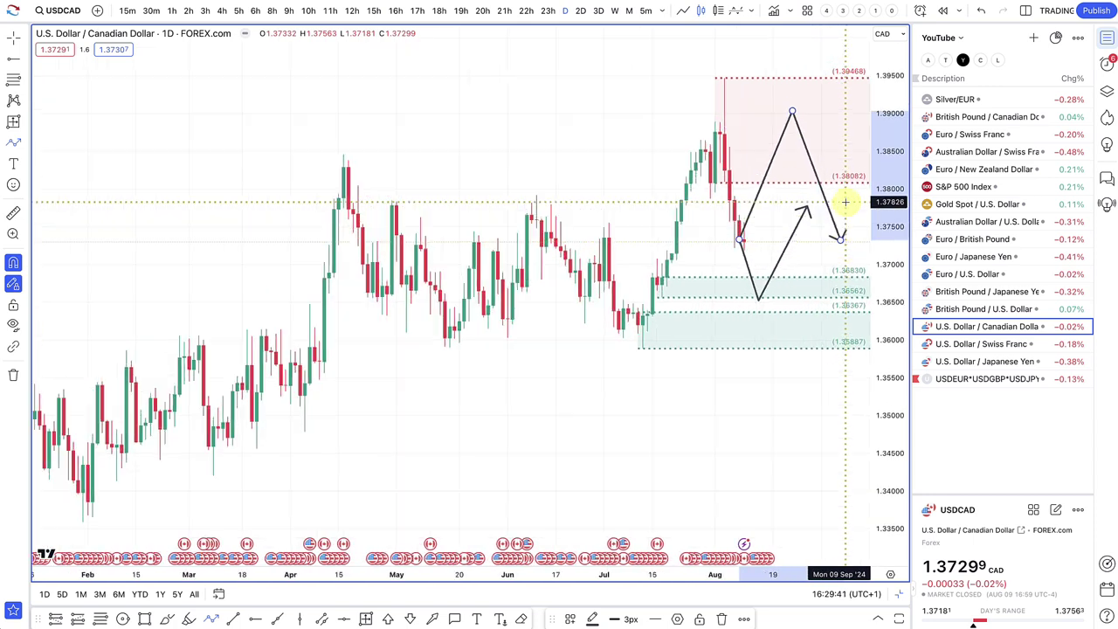
scroll(846, 201, up, 4)
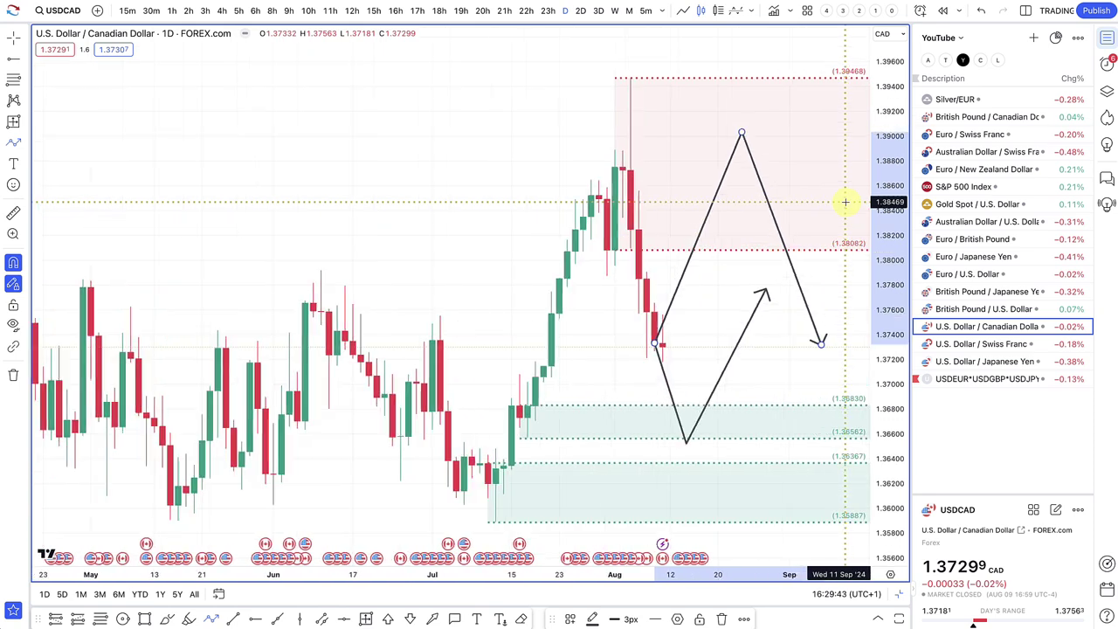
click(802, 200)
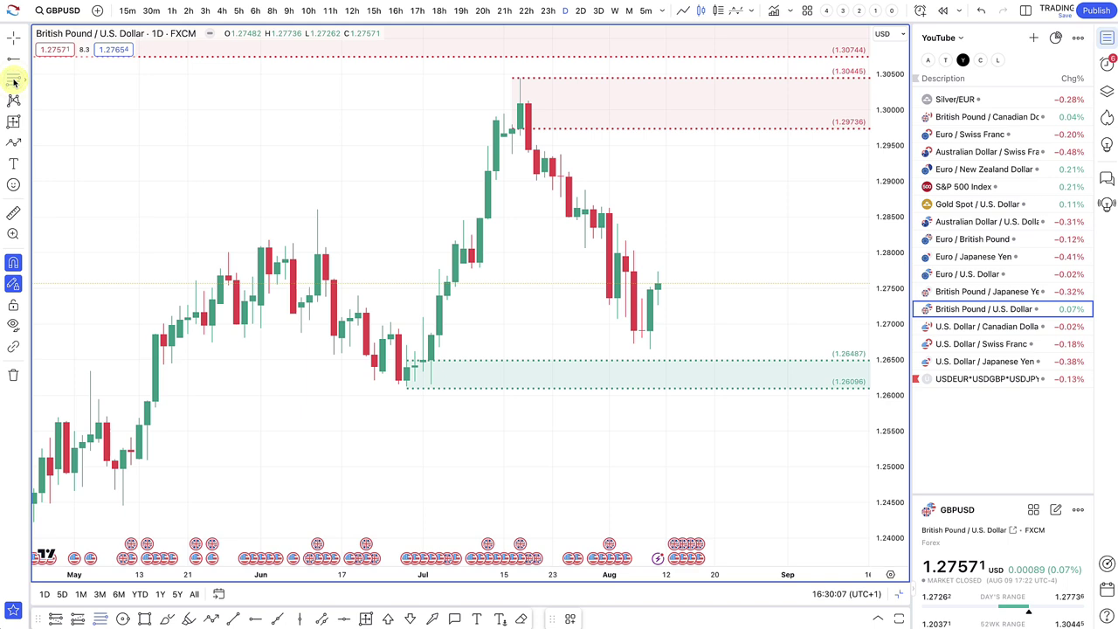
Step: Mark a zone from 1.26907 to 1.26648 at the August low on British Pound / U.S. Dollar and apply the DEMAND template
click(599, 303)
click(642, 327)
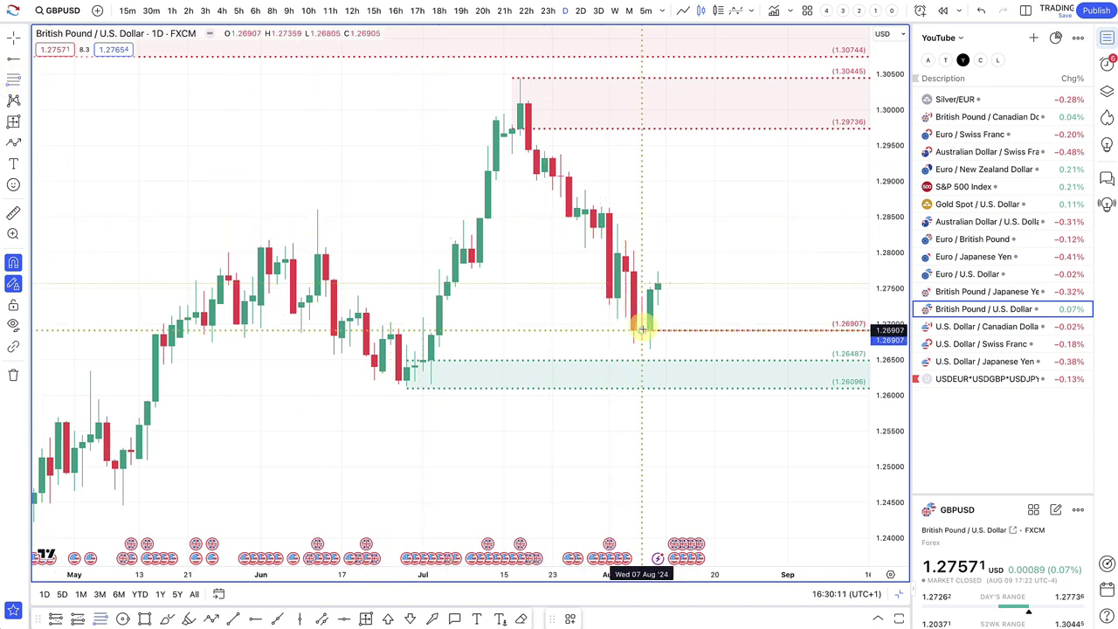
click(651, 354)
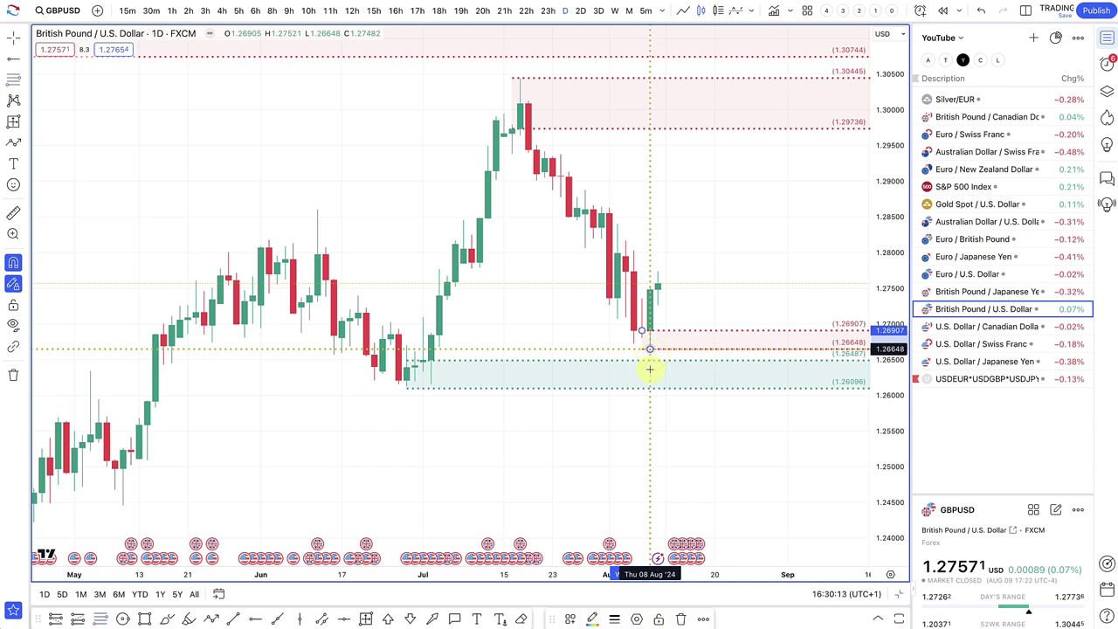
click(570, 619)
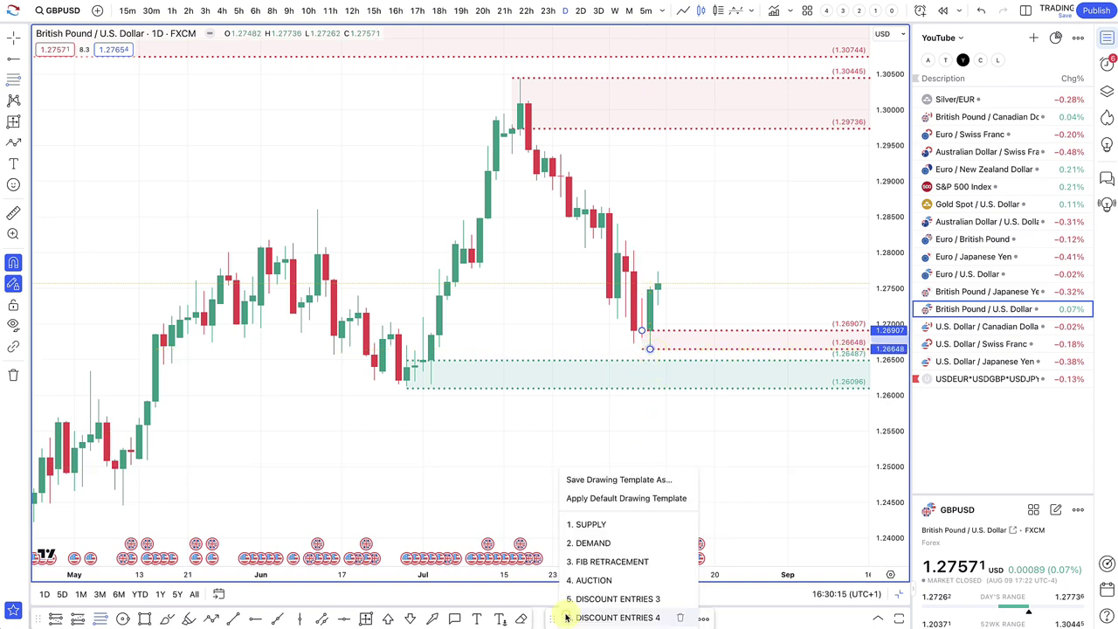
click(608, 543)
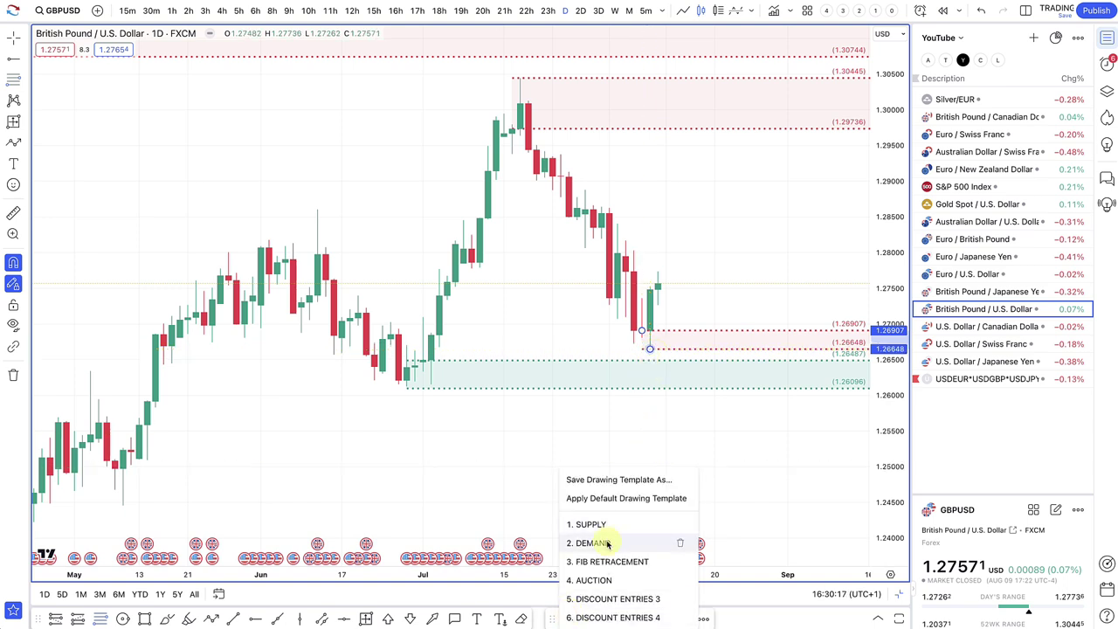
click(656, 409)
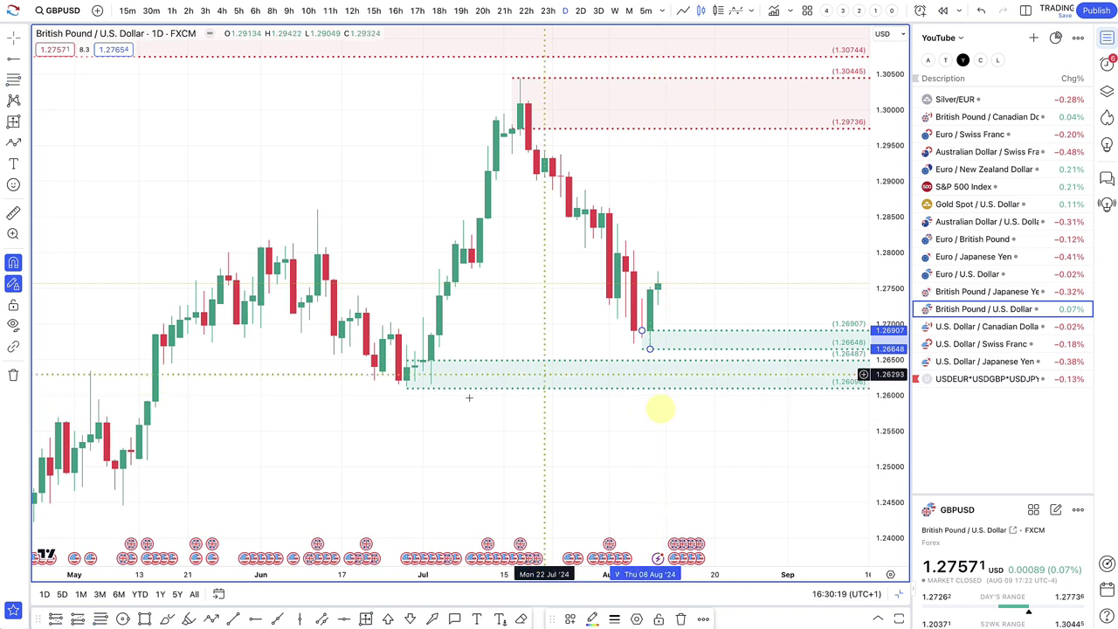
Step: Draw a GBP/USD path from the latest candle down to the green zones, with its trough at about 1.262, and up to about 1.277
click(214, 620)
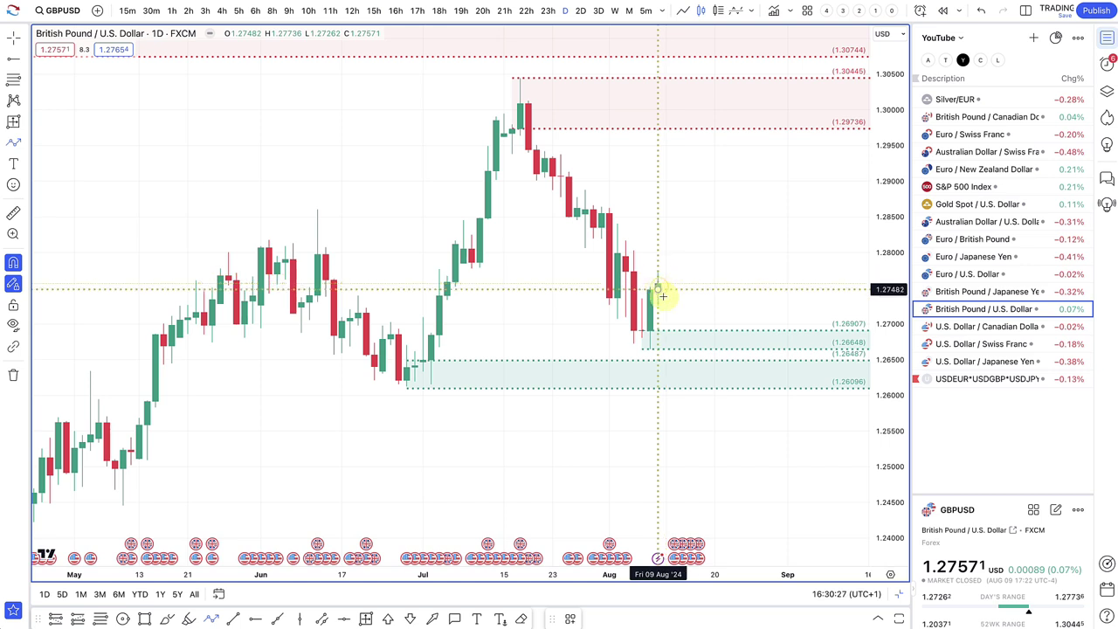
drag(662, 296, 688, 348)
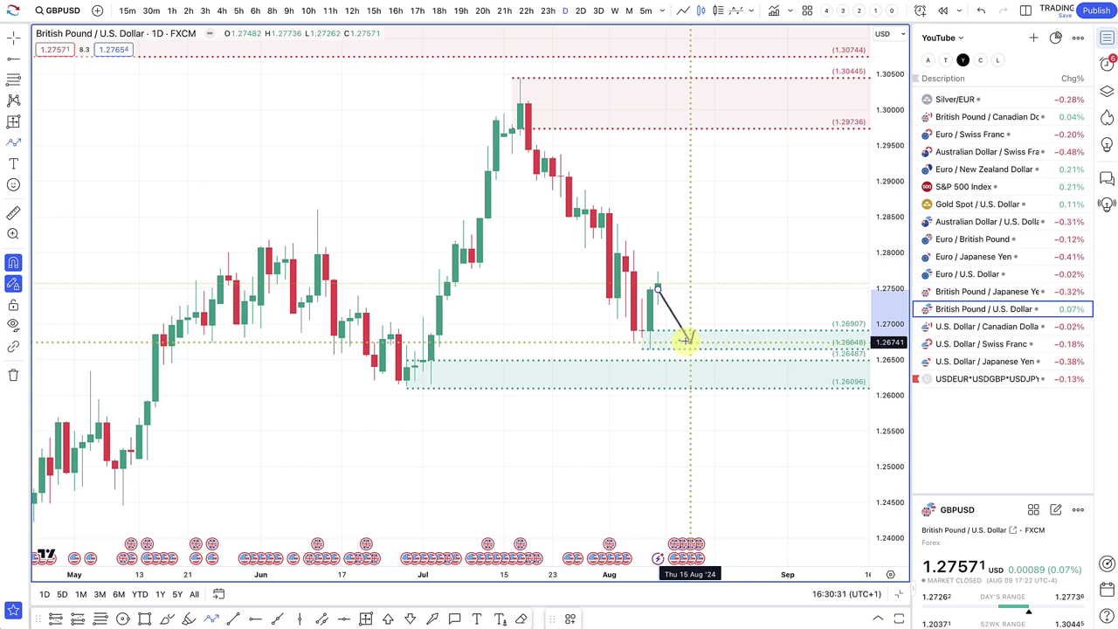
click(683, 339)
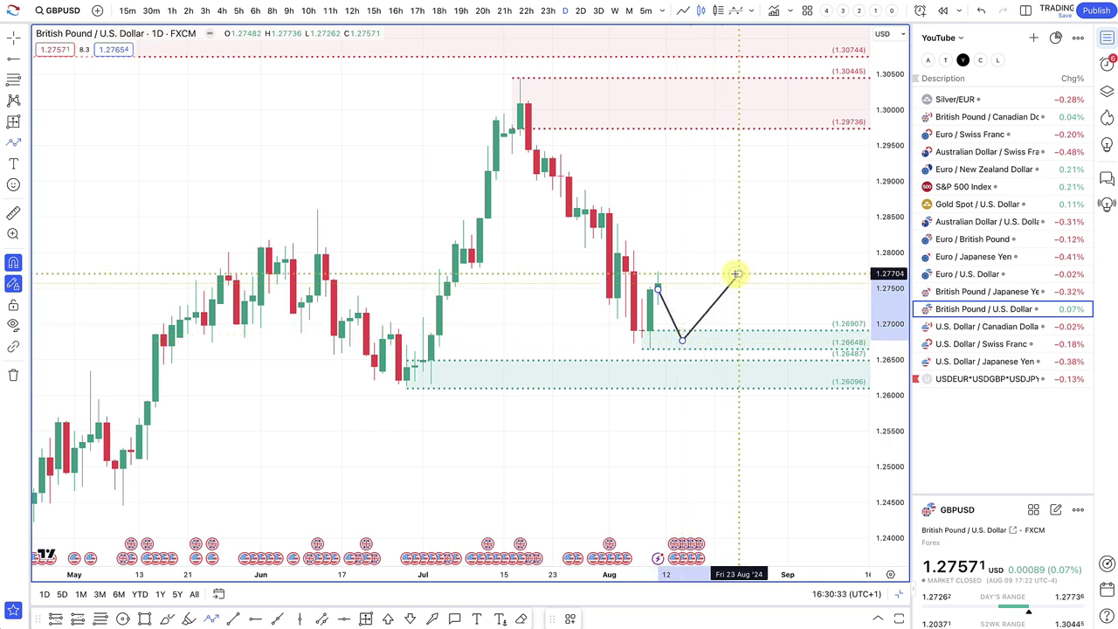
double_click(738, 276)
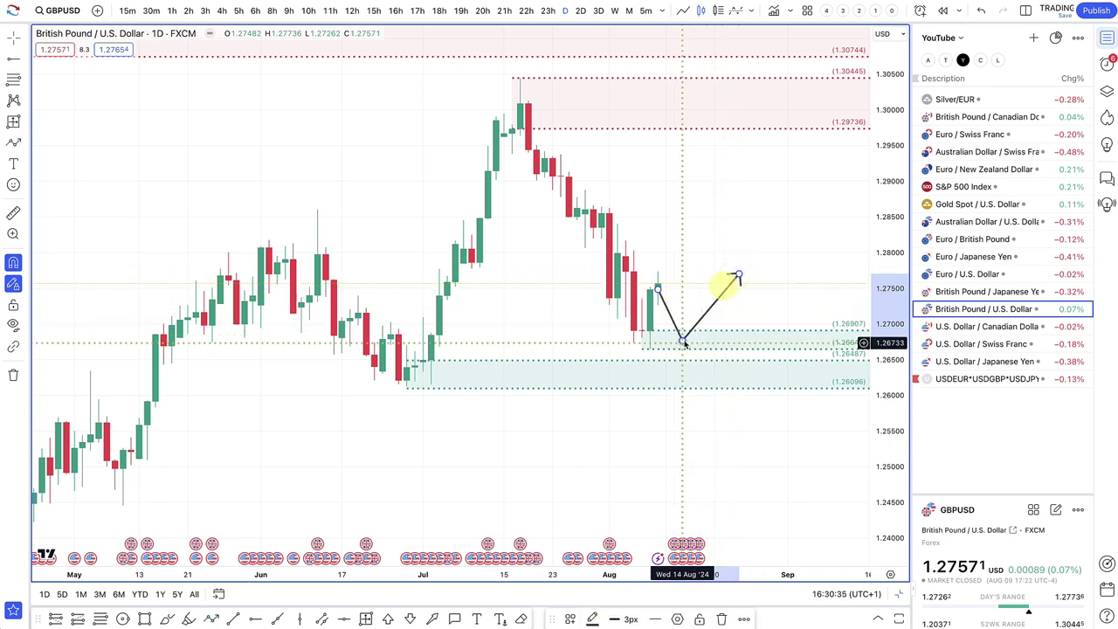
drag(683, 343, 685, 378)
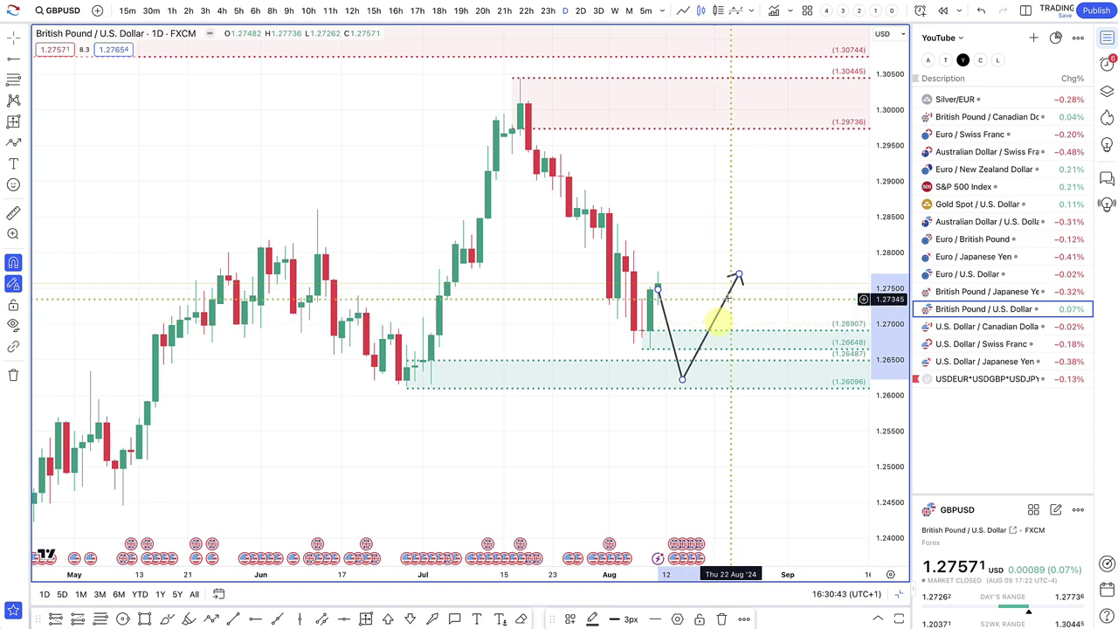
click(710, 287)
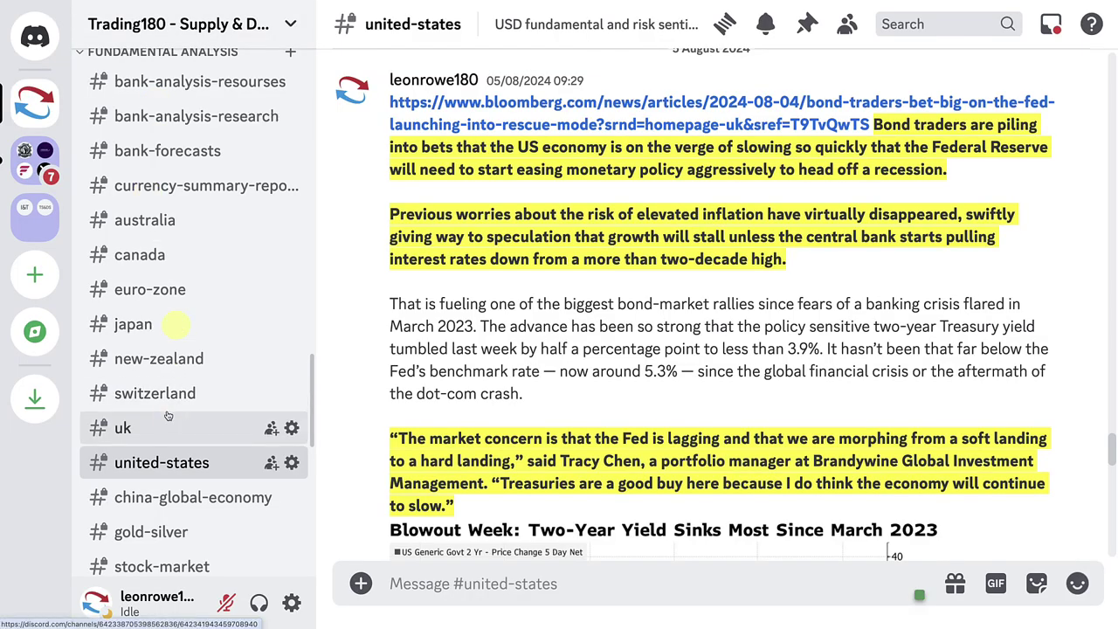
Step: Read the uk channel's post on Barclays' pound sterling view in Discord, and return to the GBP/USD chart in TradingView
click(168, 418)
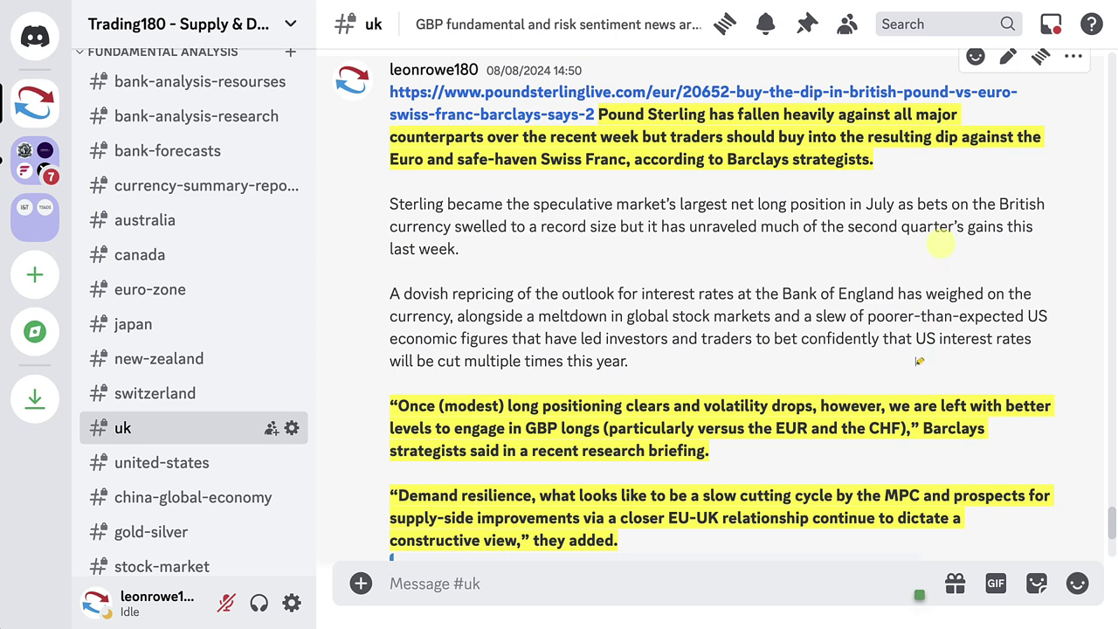
scroll(911, 370, down, 1)
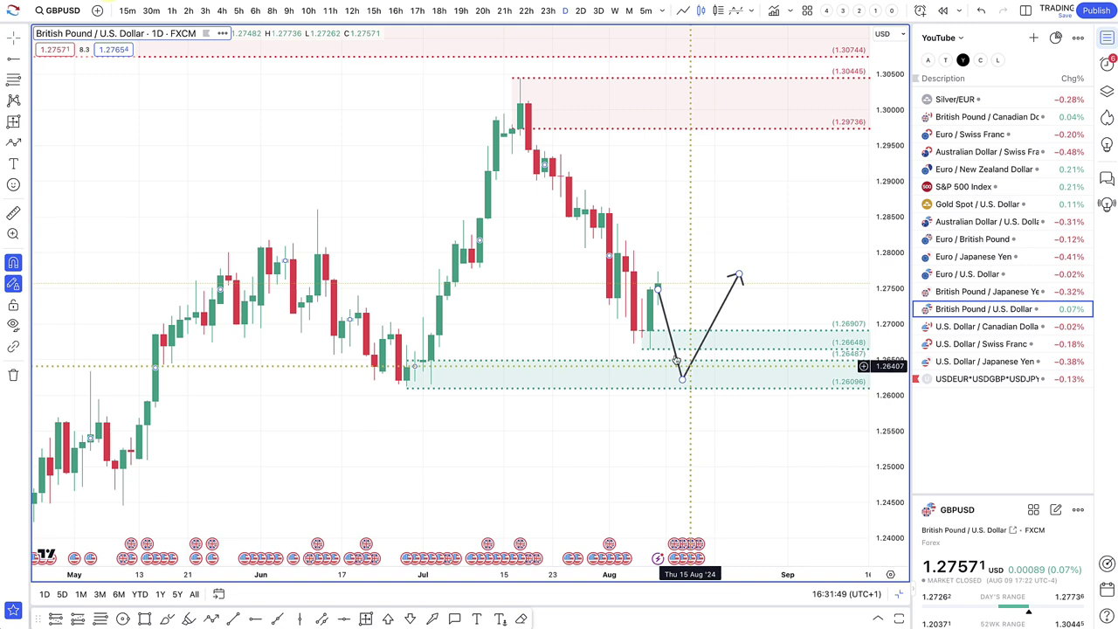
click(666, 337)
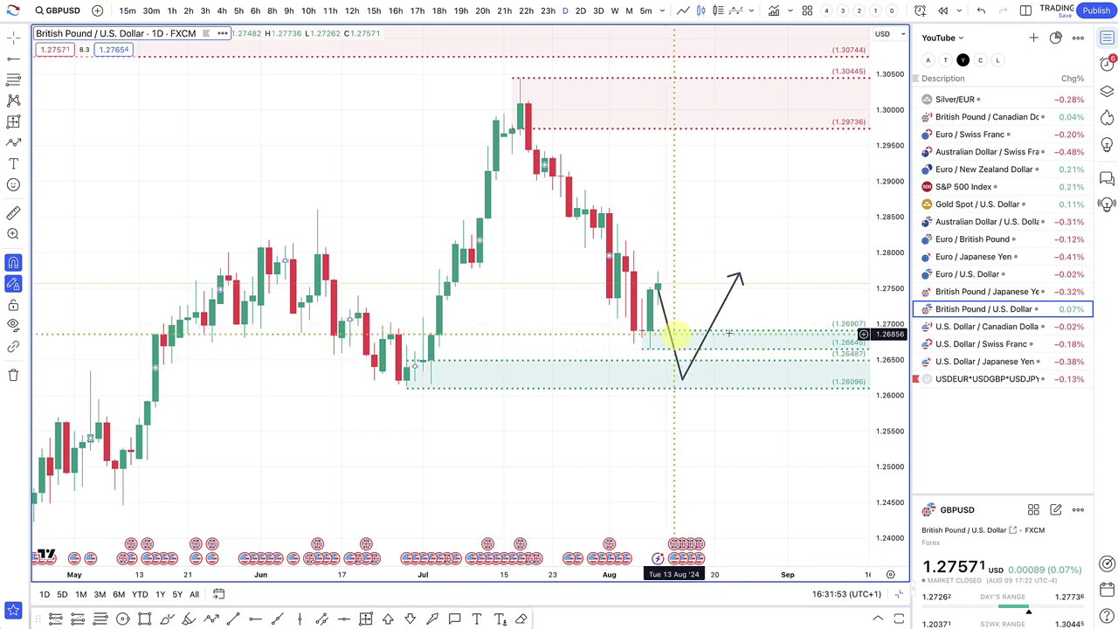
Step: Switch to British Pound / Japanese Yen and draw a path from the latest candle down to about 182.3
click(967, 294)
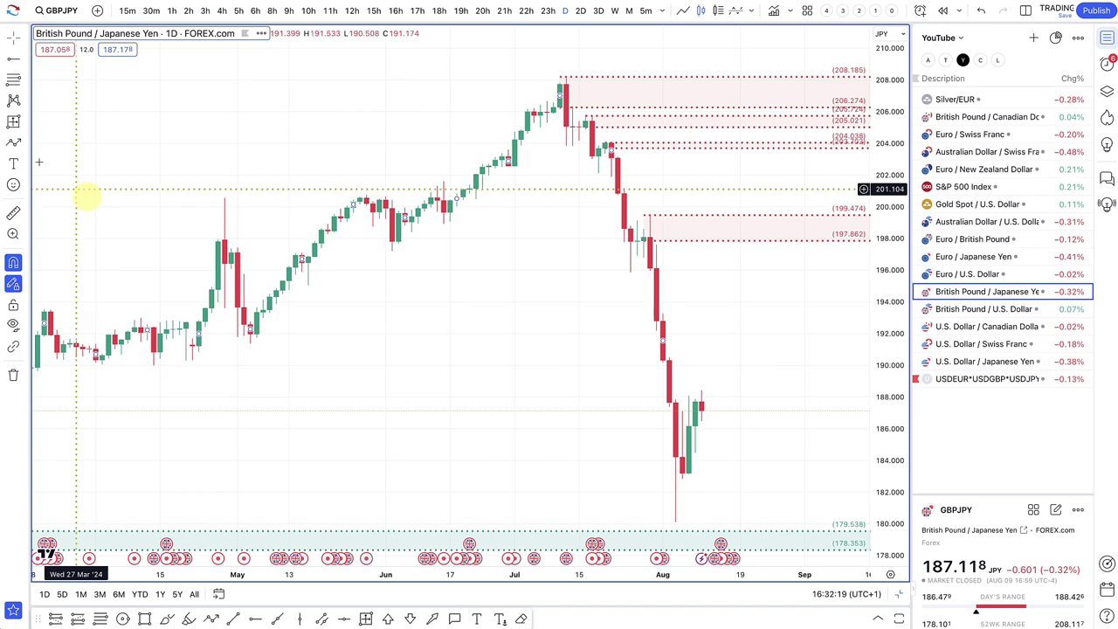
click(15, 145)
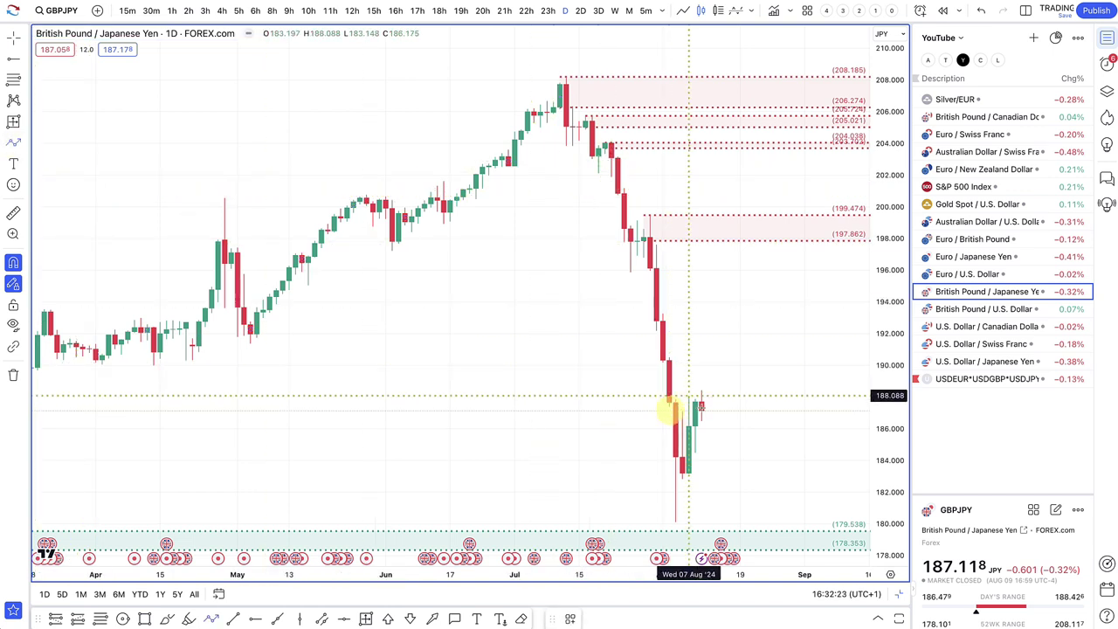
click(704, 411)
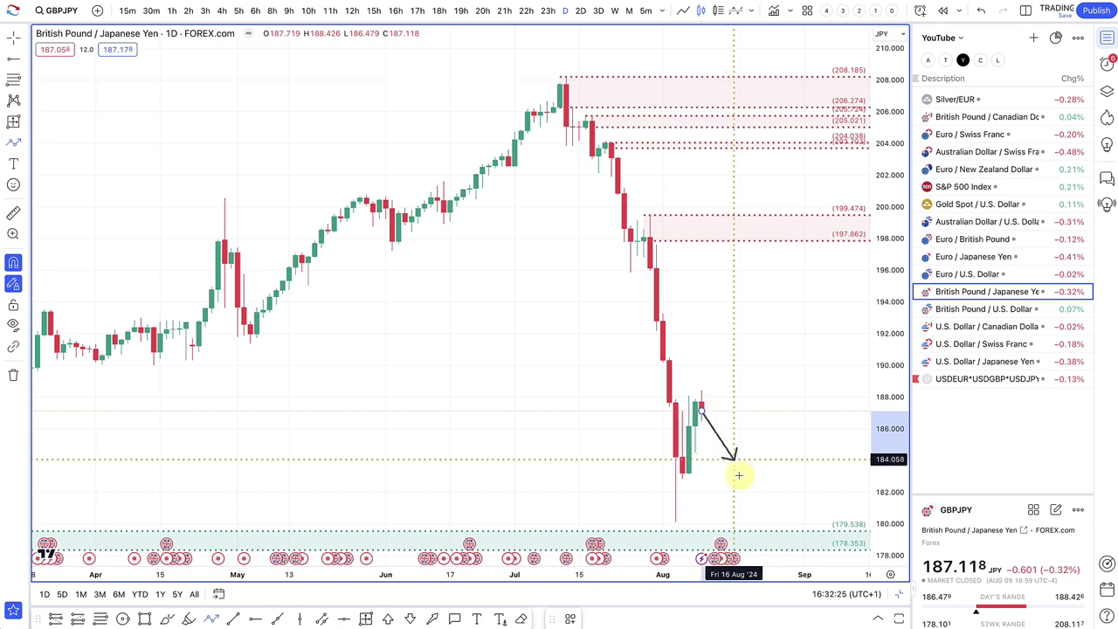
click(739, 483)
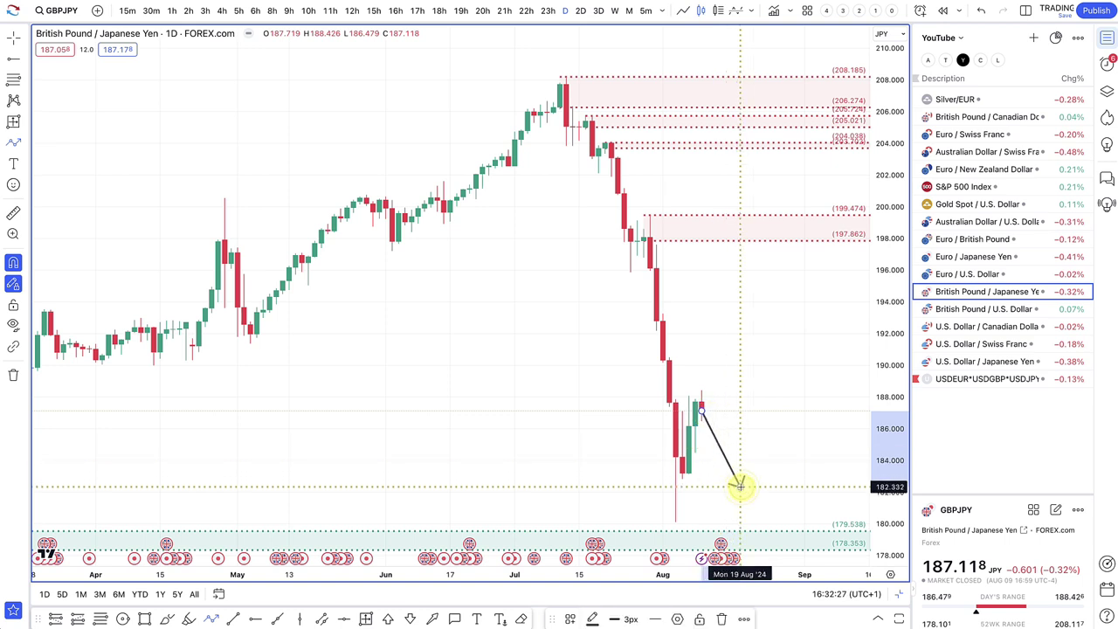
scroll(705, 424, down, 3)
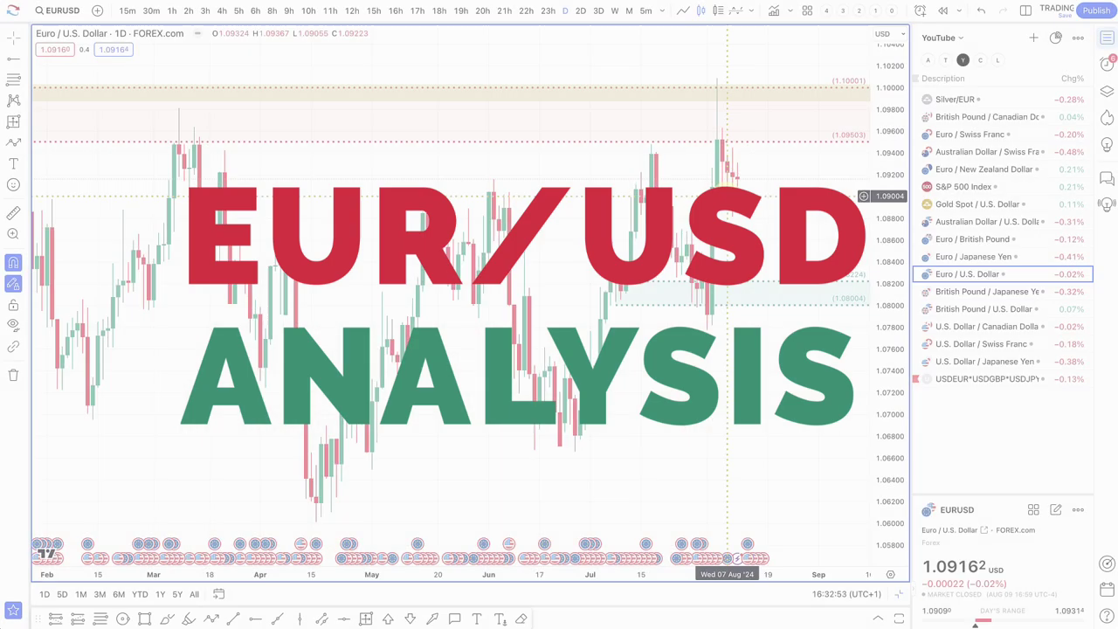
Step: Read the euro-zone channel in Discord for euro news, and return to the EUR/USD chart in TradingView
scroll(727, 199, down, 1)
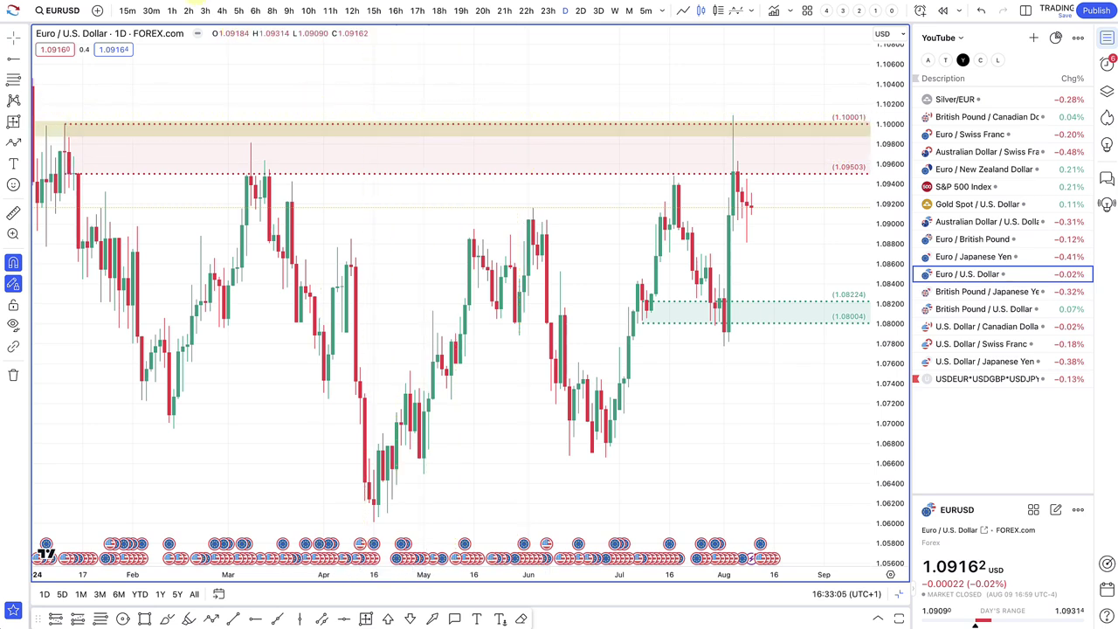
key(alt+Tab)
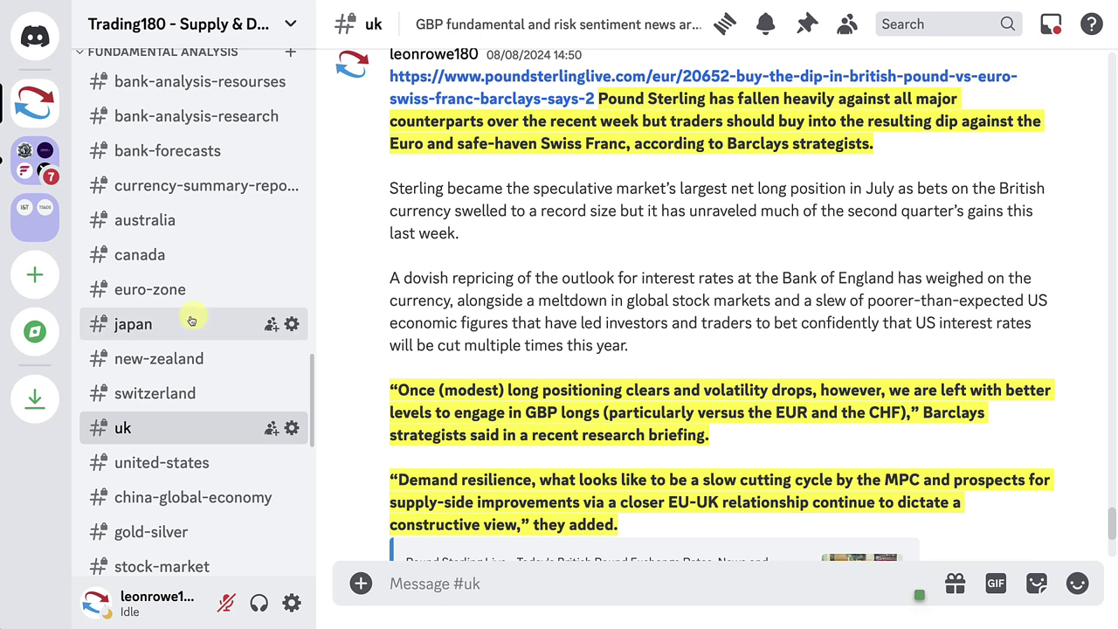
click(185, 293)
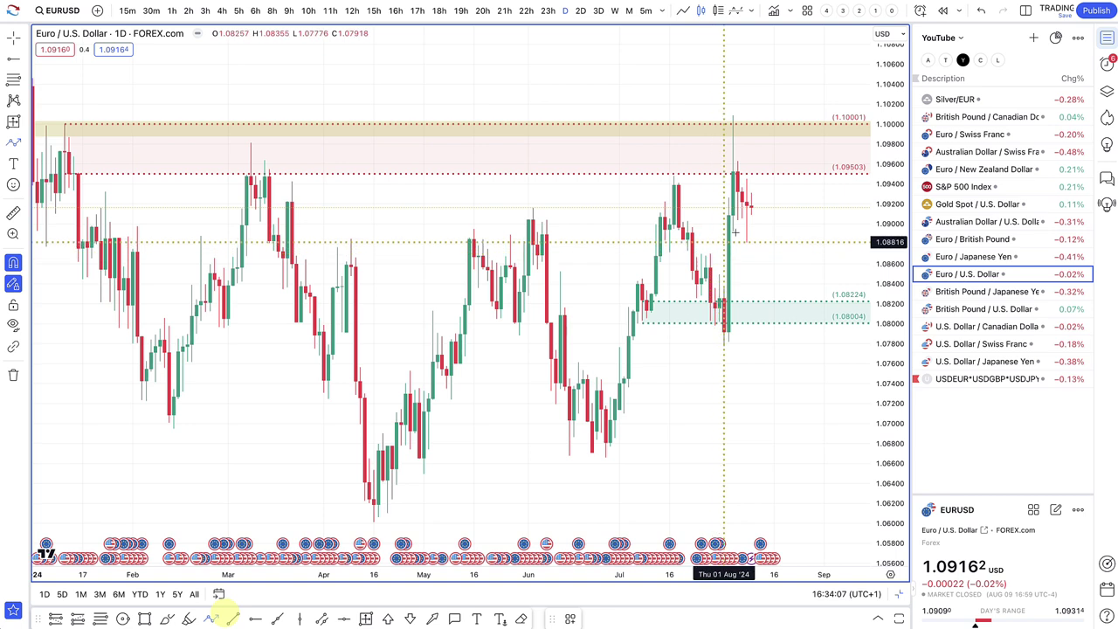
Step: Draw a EUR/USD path from the latest candle down into the green zone at about 1.0806 and up to about 1.095
click(752, 208)
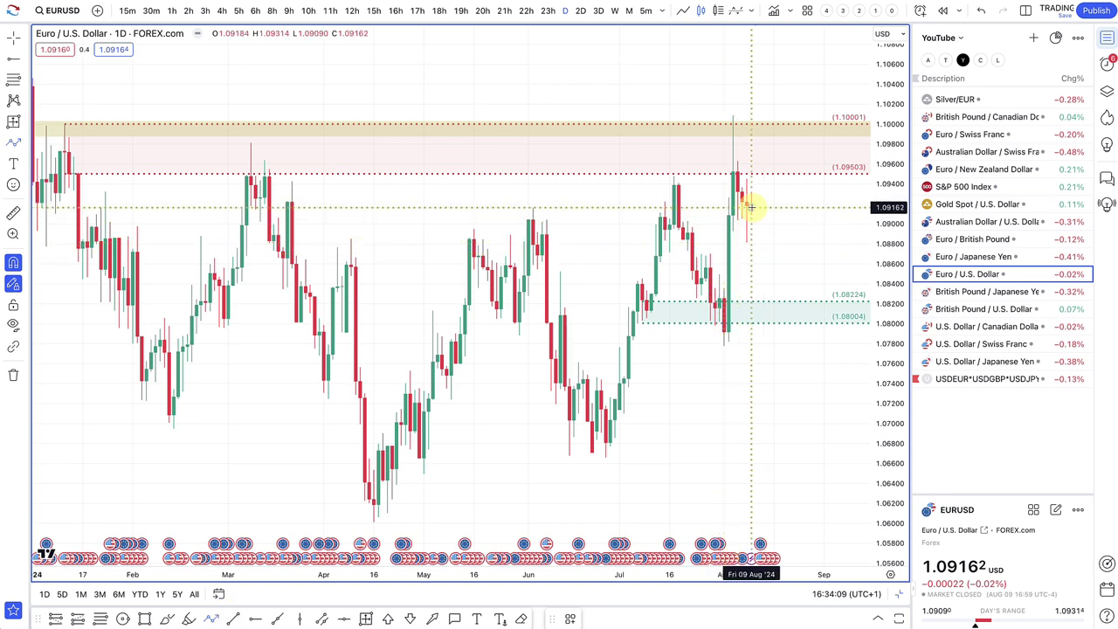
drag(752, 208, 774, 294)
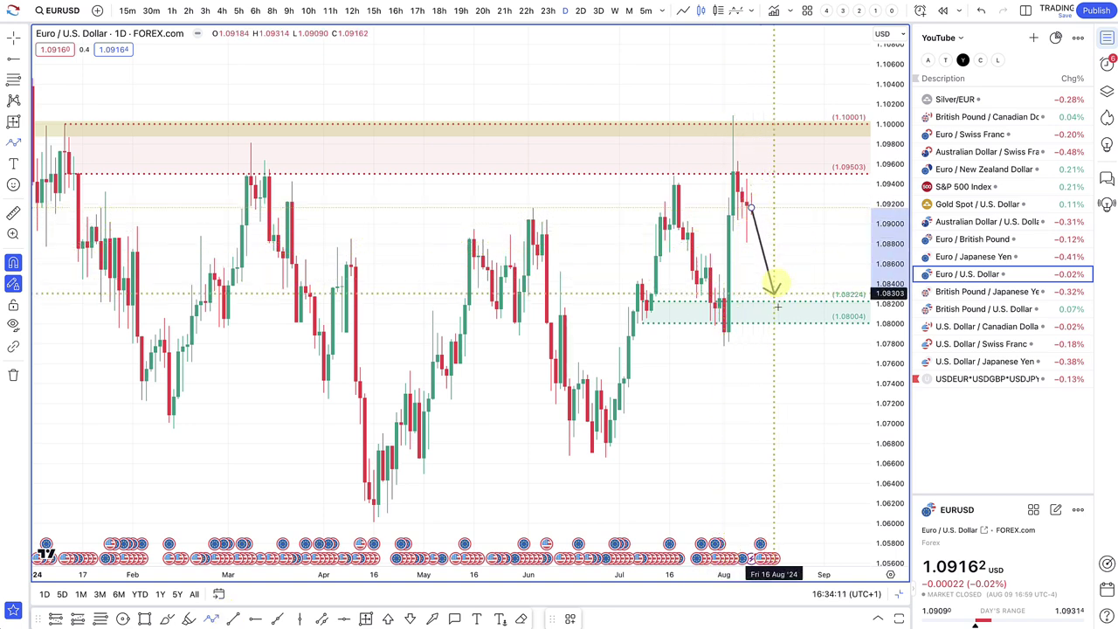
click(778, 316)
click(806, 203)
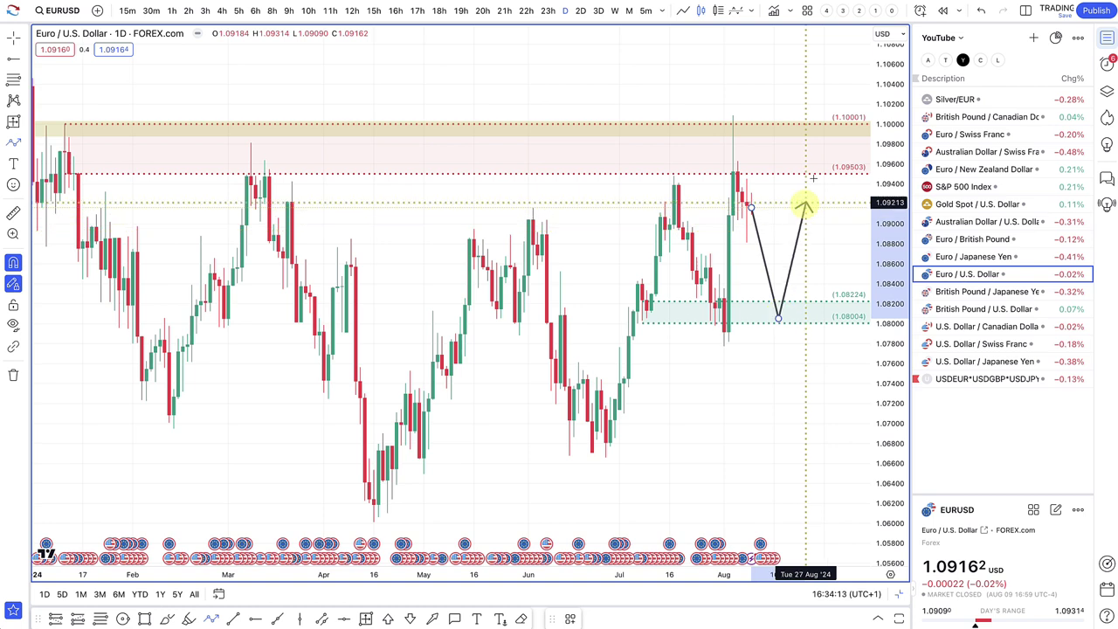
double_click(813, 177)
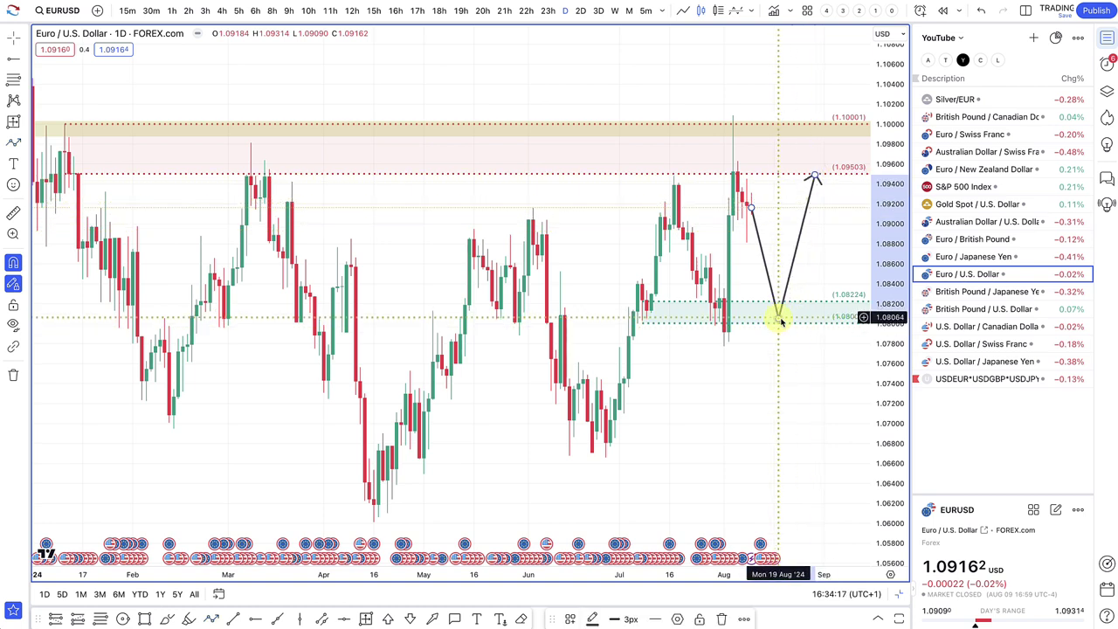
Step: Reshape the EUR/USD path so it rises above the red zone to about 1.1027 and ends down at about 1.0895
drag(778, 313, 769, 98)
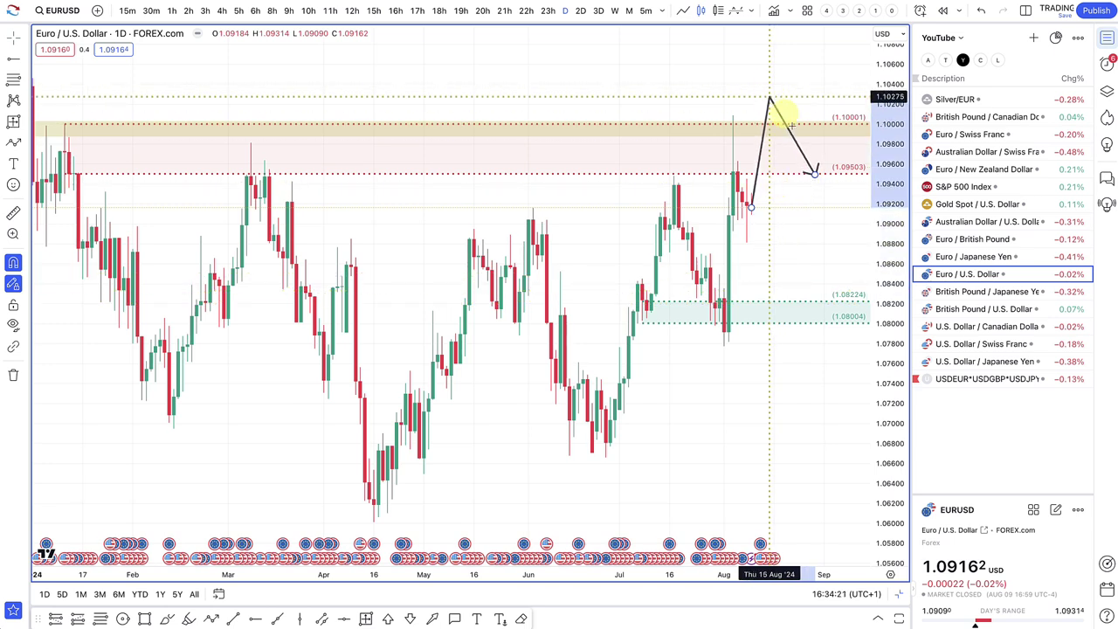
click(813, 179)
drag(813, 179, 780, 232)
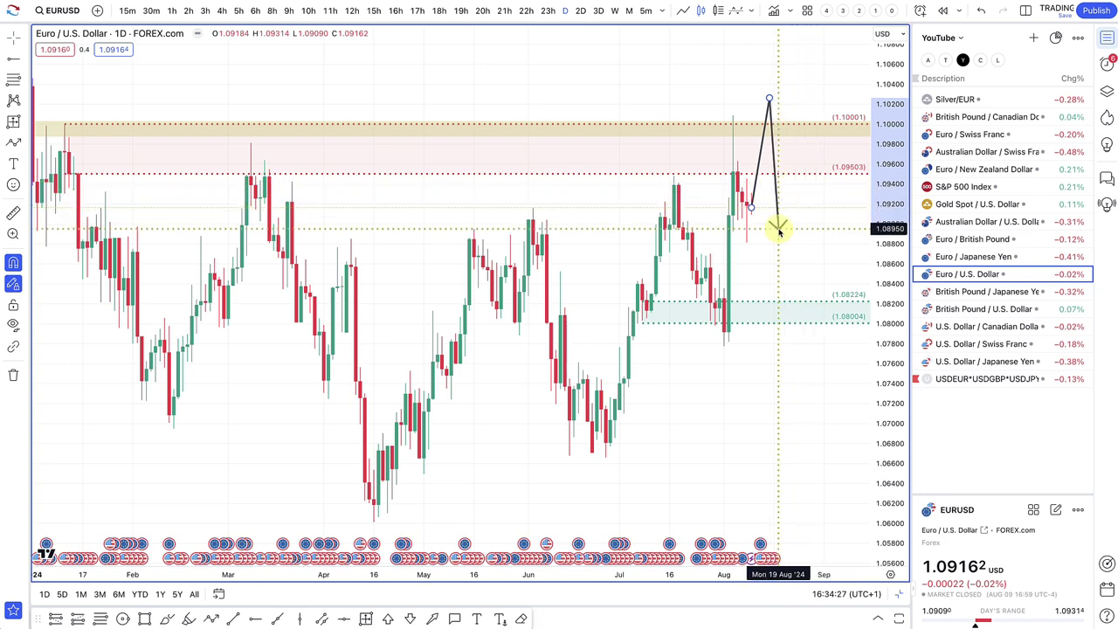
double_click(780, 228)
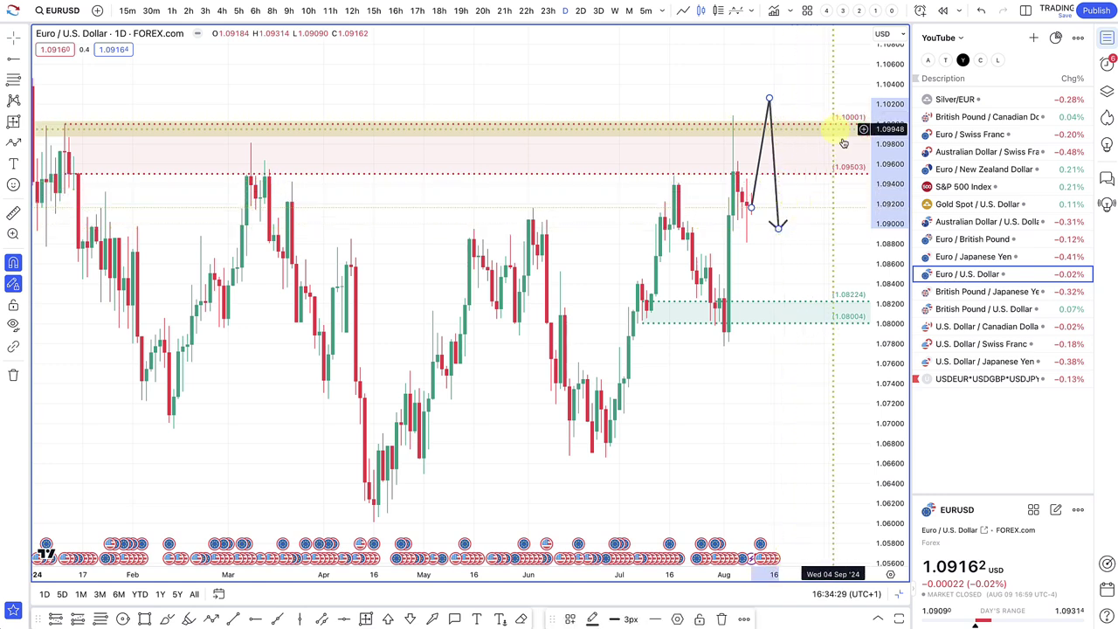
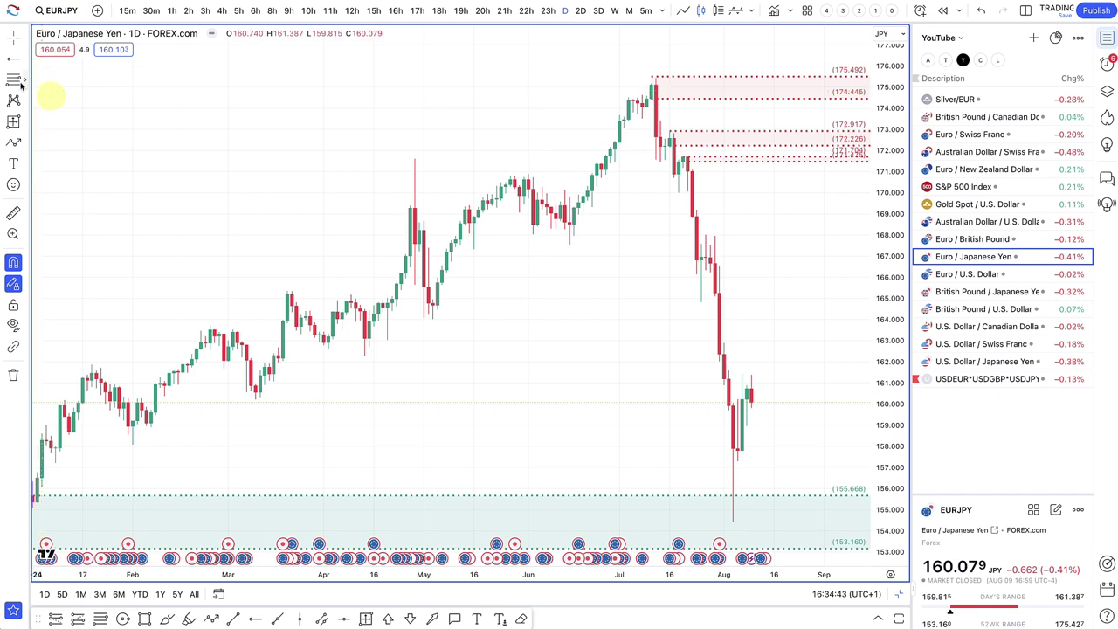
Step: On Euro / Japanese Yen, mark a zone from 166.814 to 168.018 at the late-July candles and apply the SUPPLY template
click(46, 90)
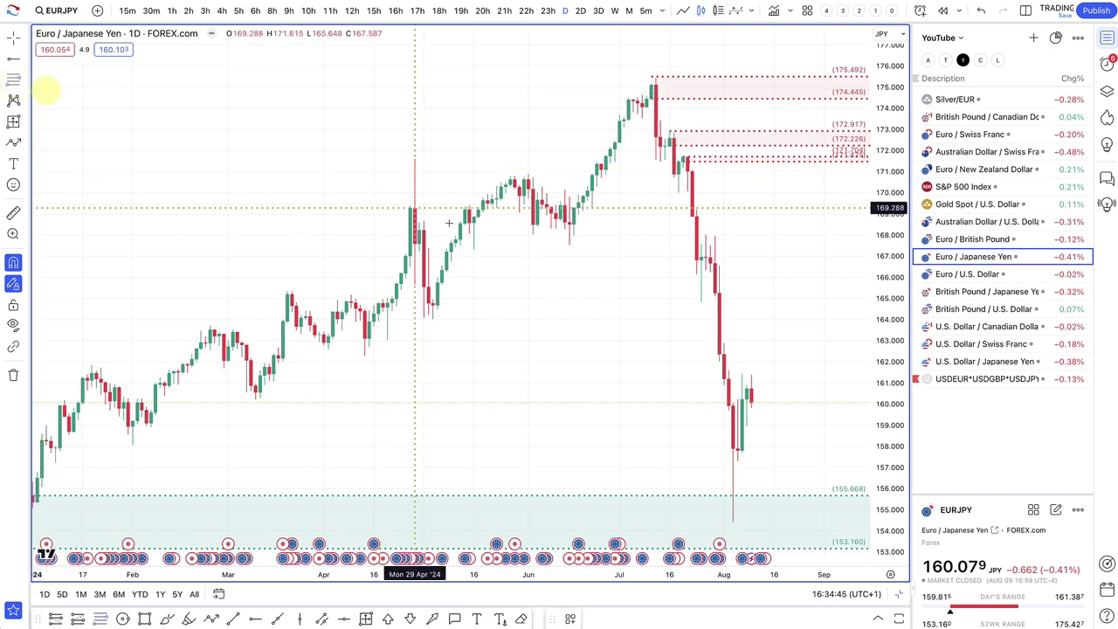
click(703, 261)
click(700, 260)
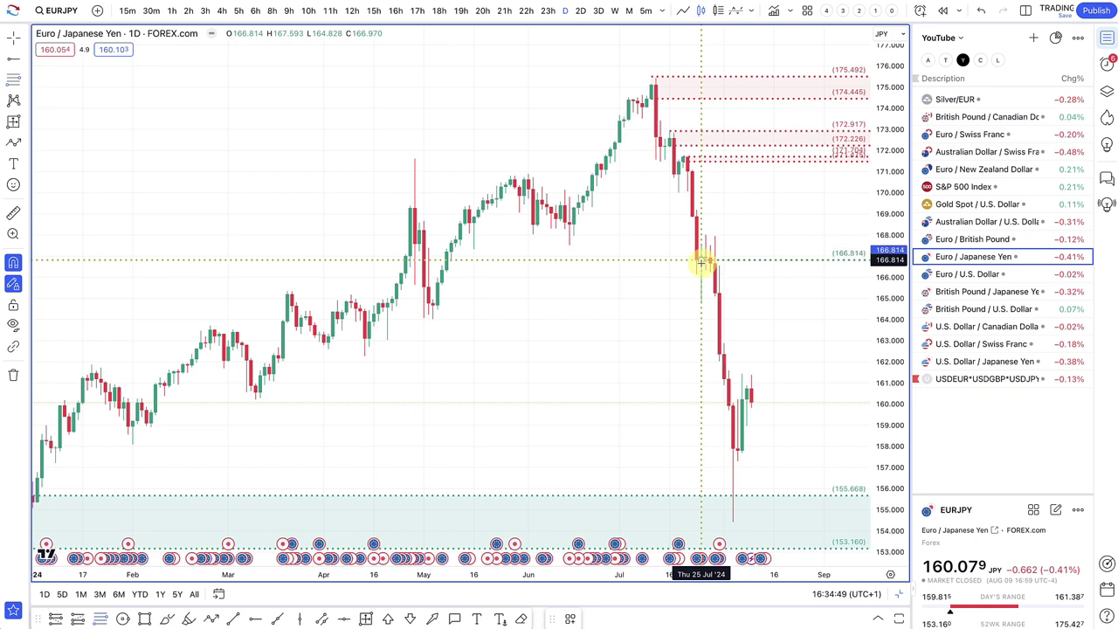
drag(703, 259, 705, 235)
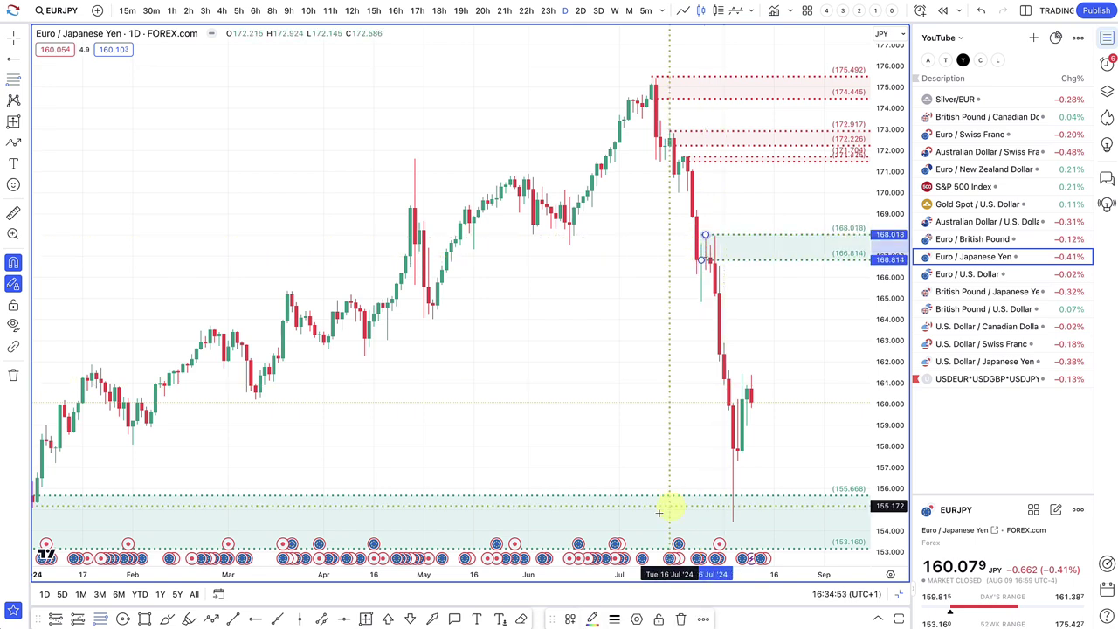
click(570, 619)
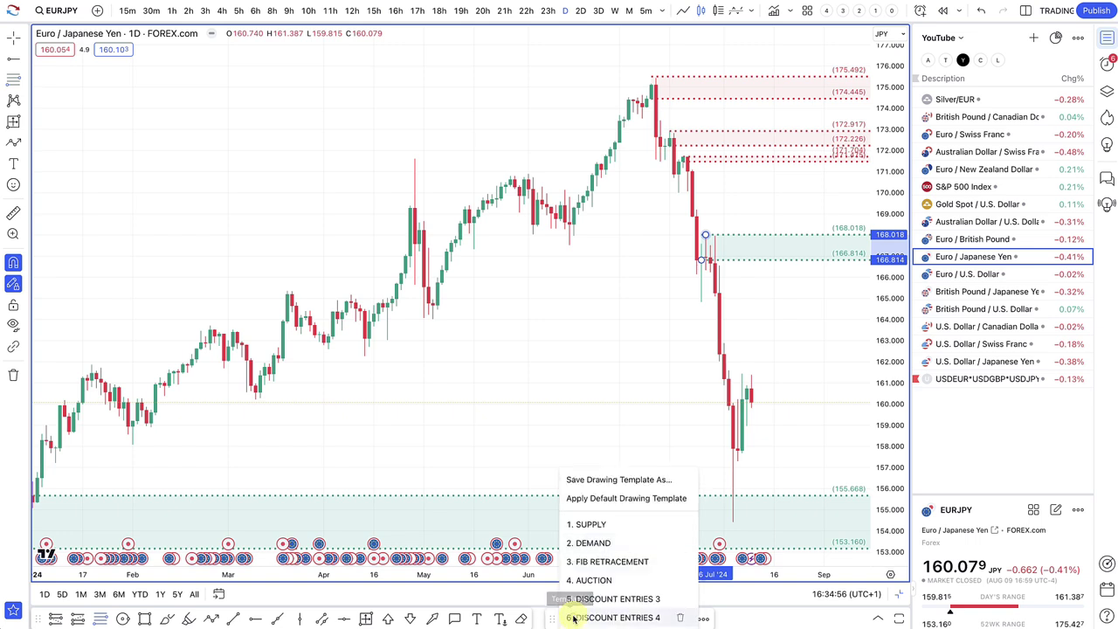
click(591, 524)
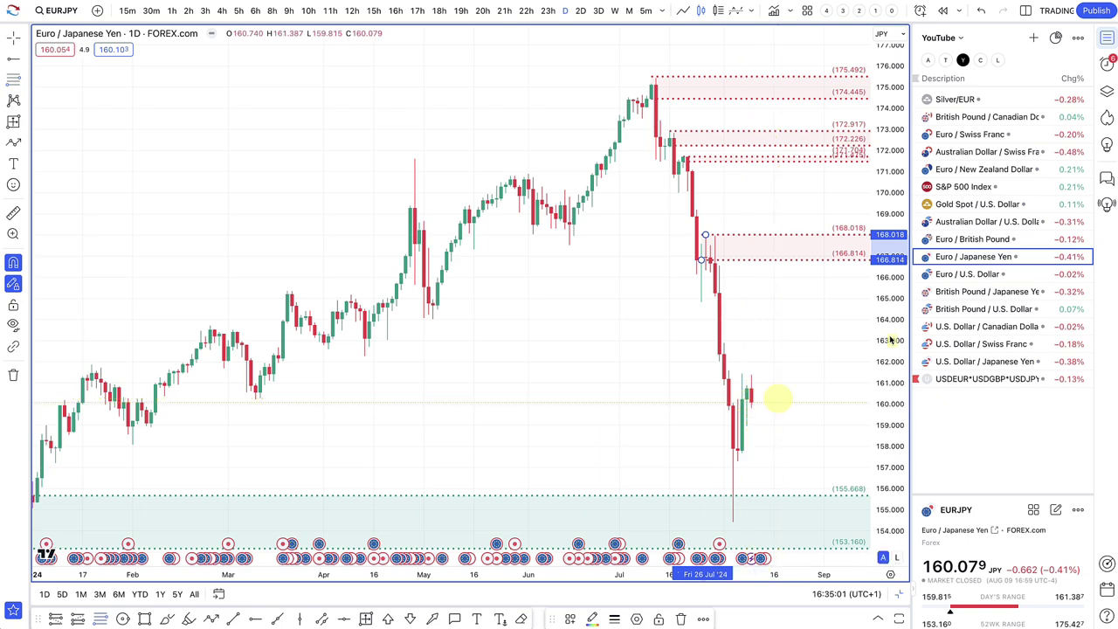
scroll(737, 317, up, 5)
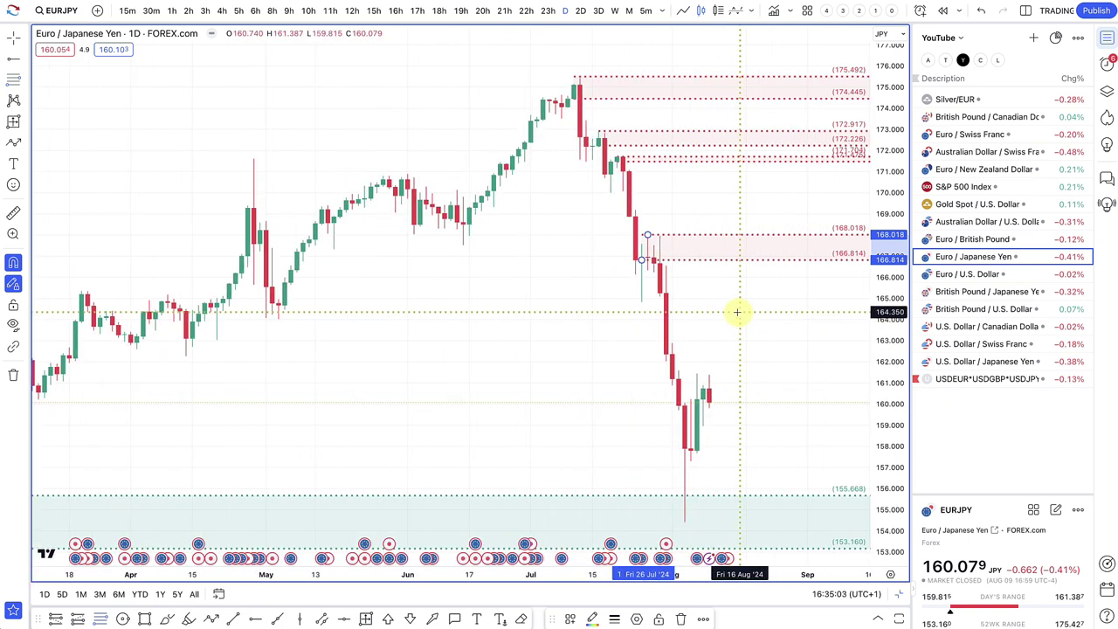
scroll(737, 321, up, 1)
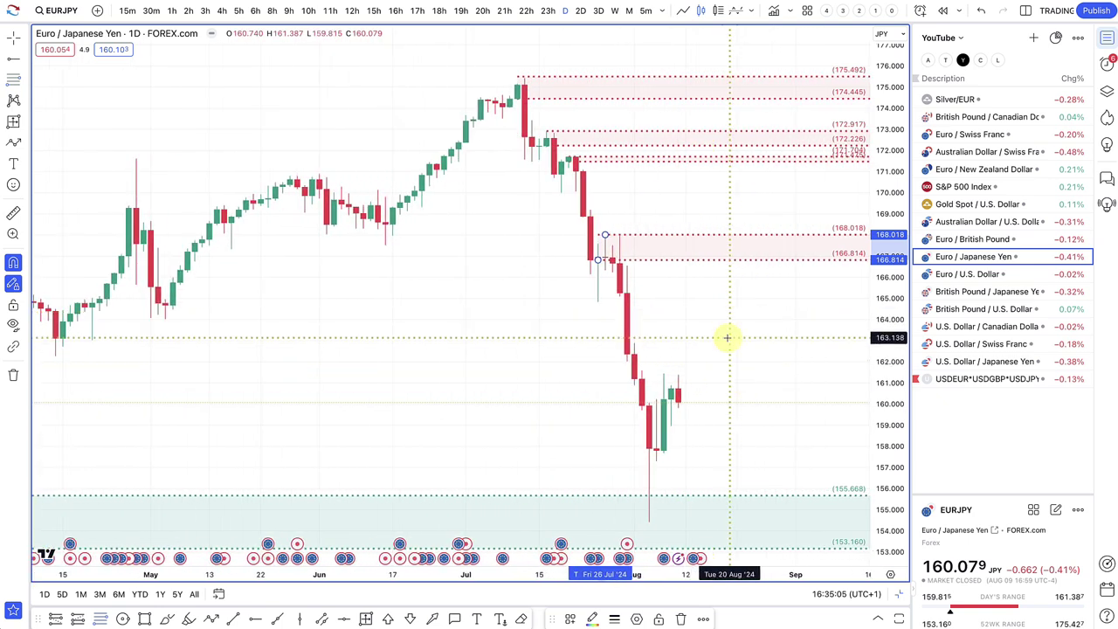
click(730, 337)
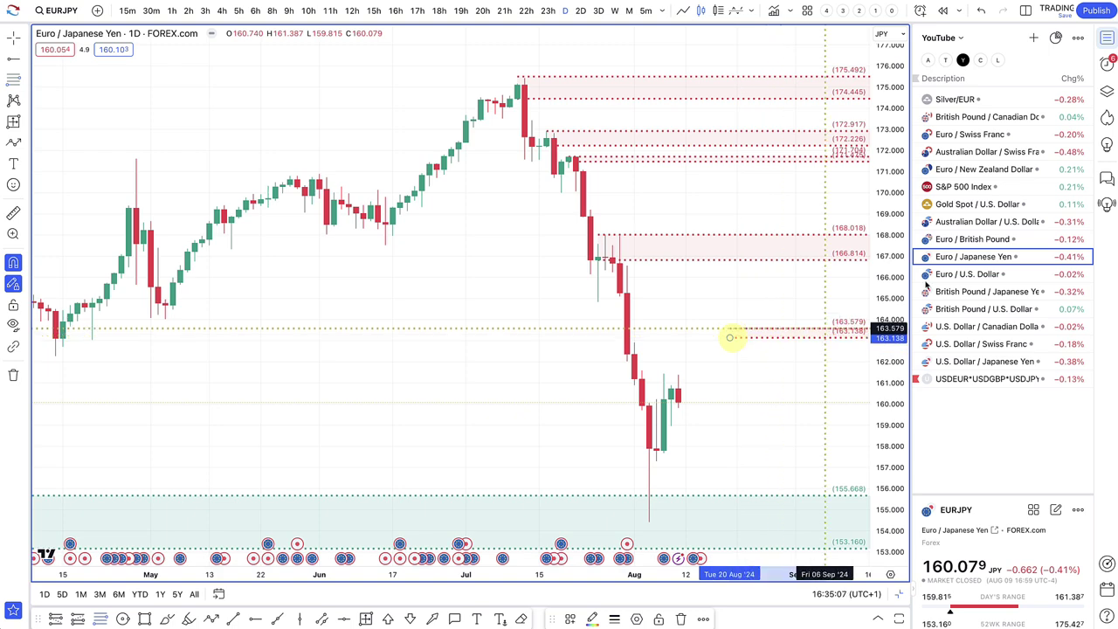
Step: Switch to Euro / British Pound and draw a path from the latest candle up to about 0.8623 and down to about 0.857
click(987, 237)
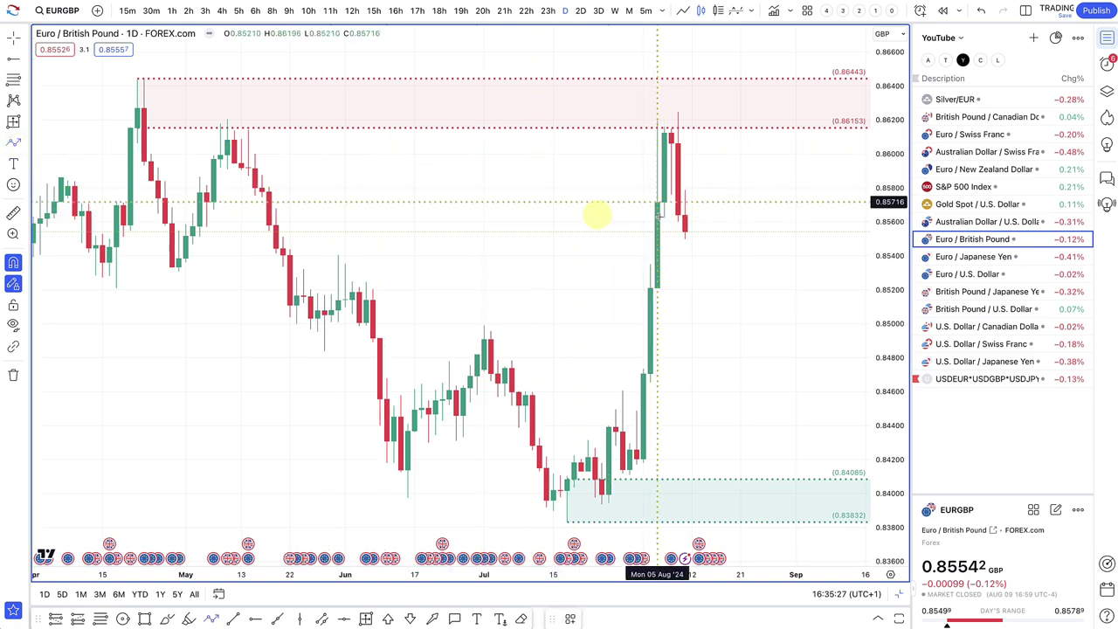
drag(685, 215, 712, 115)
click(713, 115)
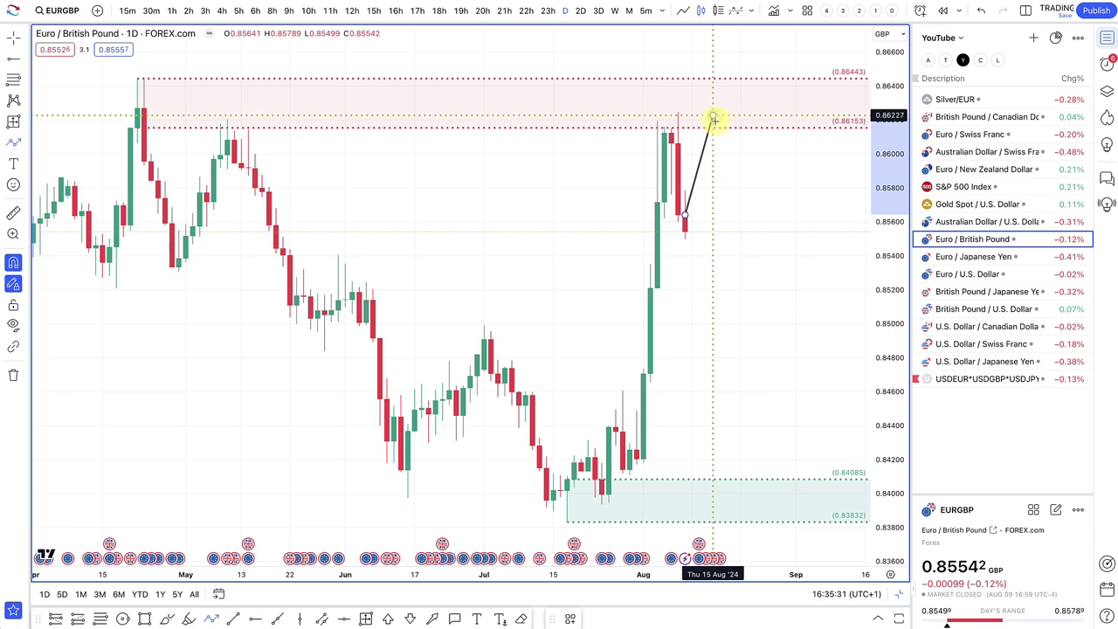
double_click(734, 201)
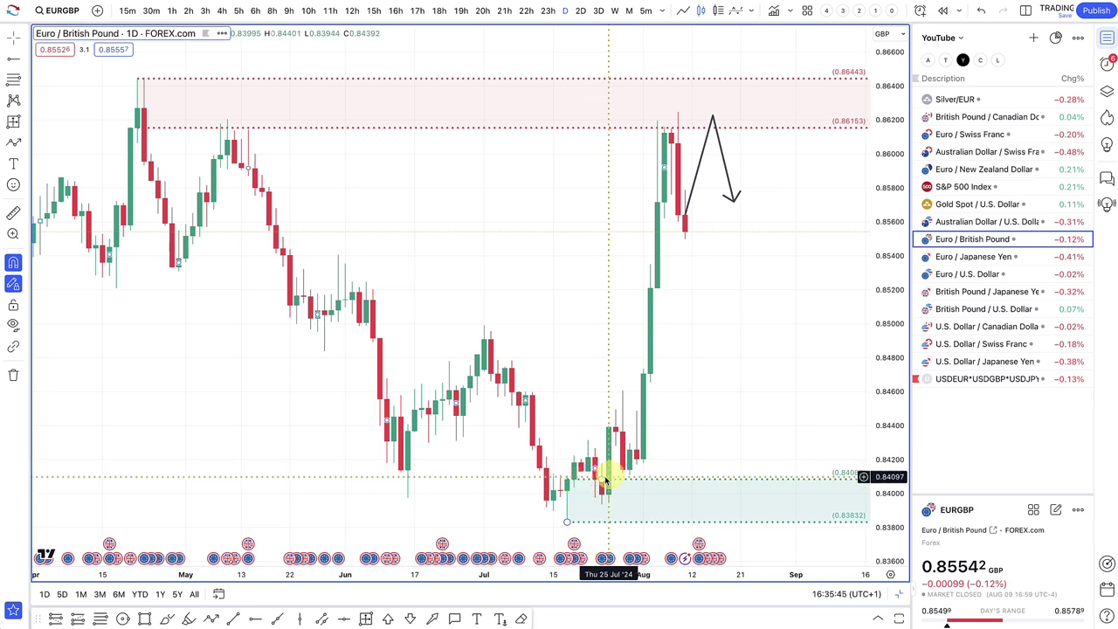
Step: Raise the upper edge of the green EUR/GBP zone to 0.84205 at the 1 August candle
drag(609, 479, 644, 453)
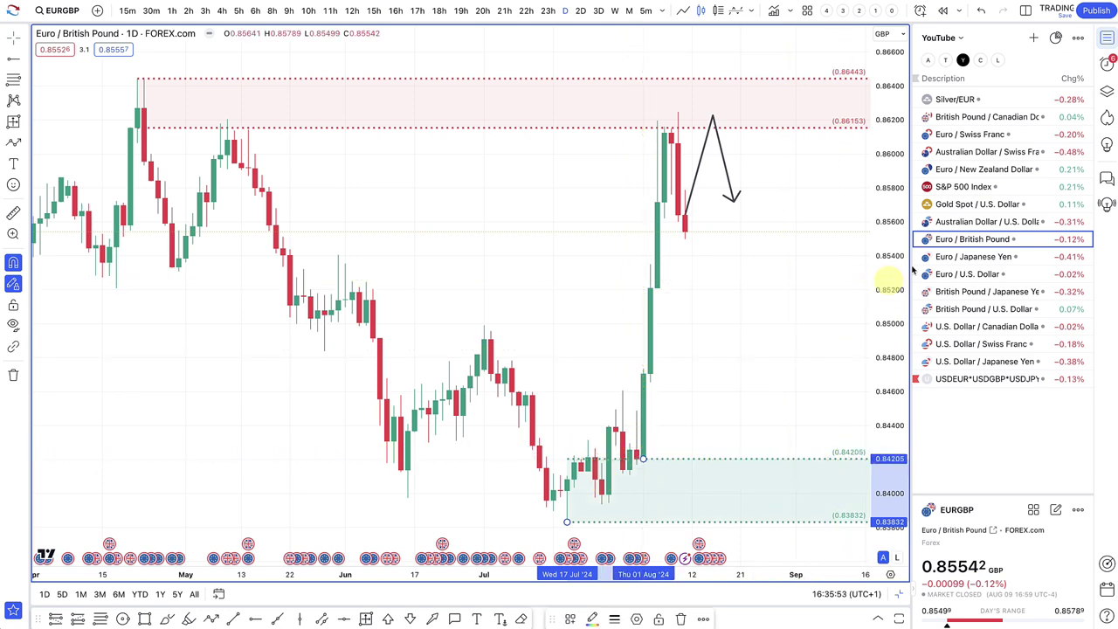
click(735, 179)
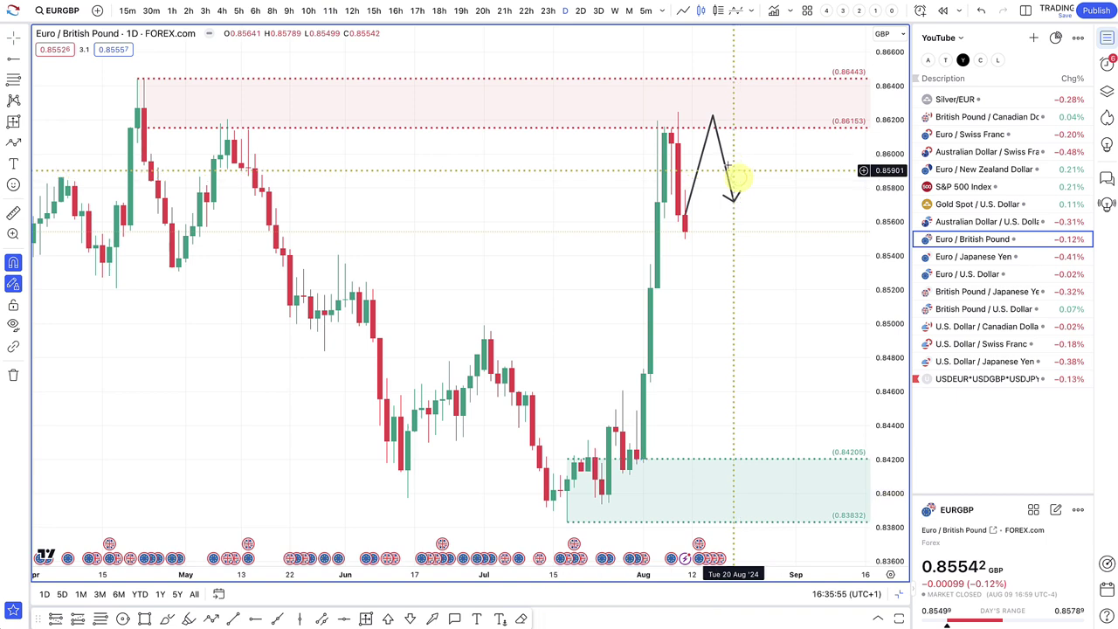
click(715, 124)
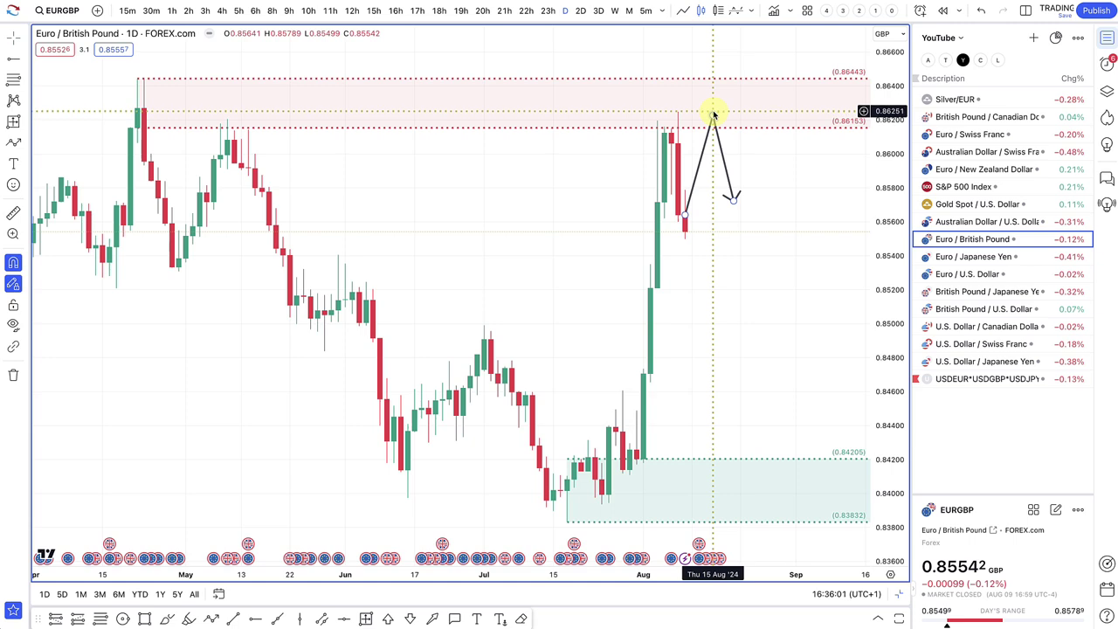
Step: Switch to Australian Dollar / U.S. Dollar and draw a path from the latest candle down to about 0.6403 and up to about 0.656
click(964, 221)
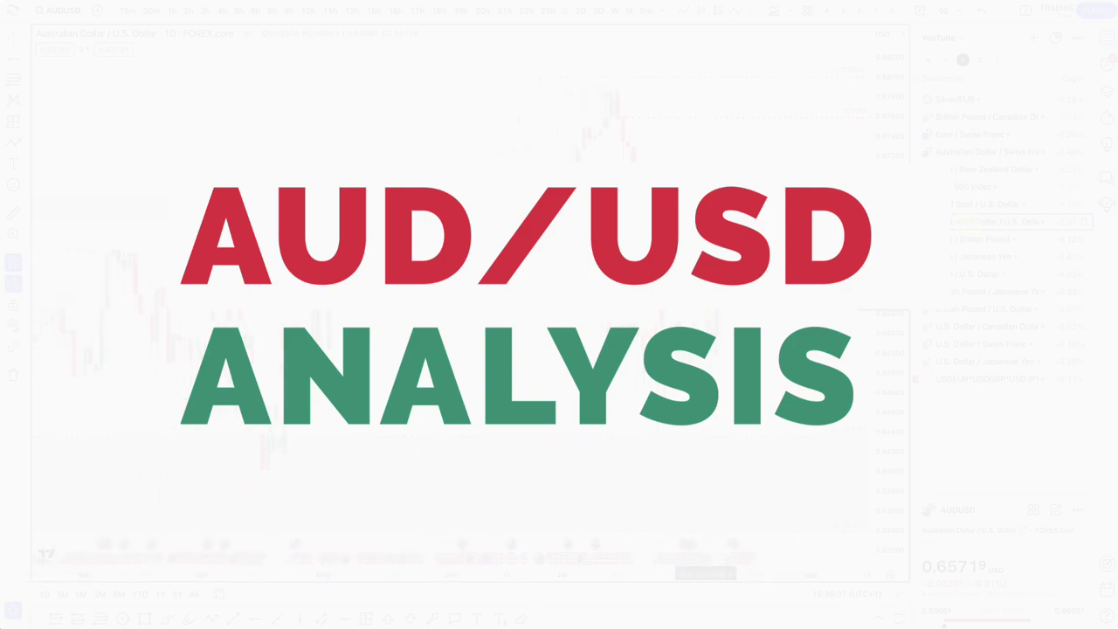
scroll(703, 304, down, 3)
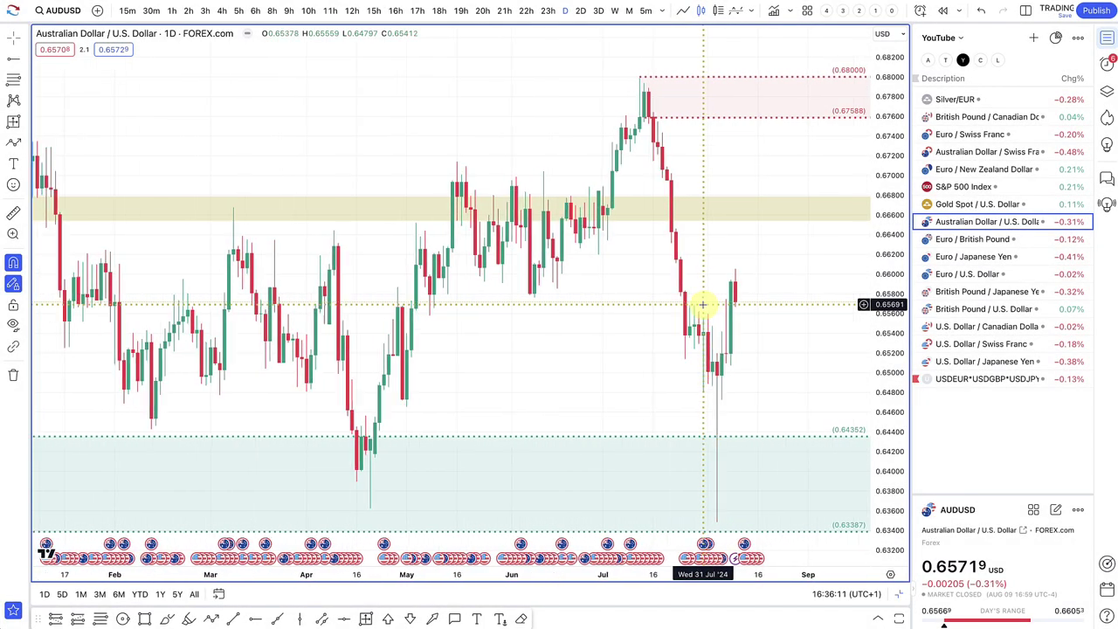
scroll(703, 304, down, 2)
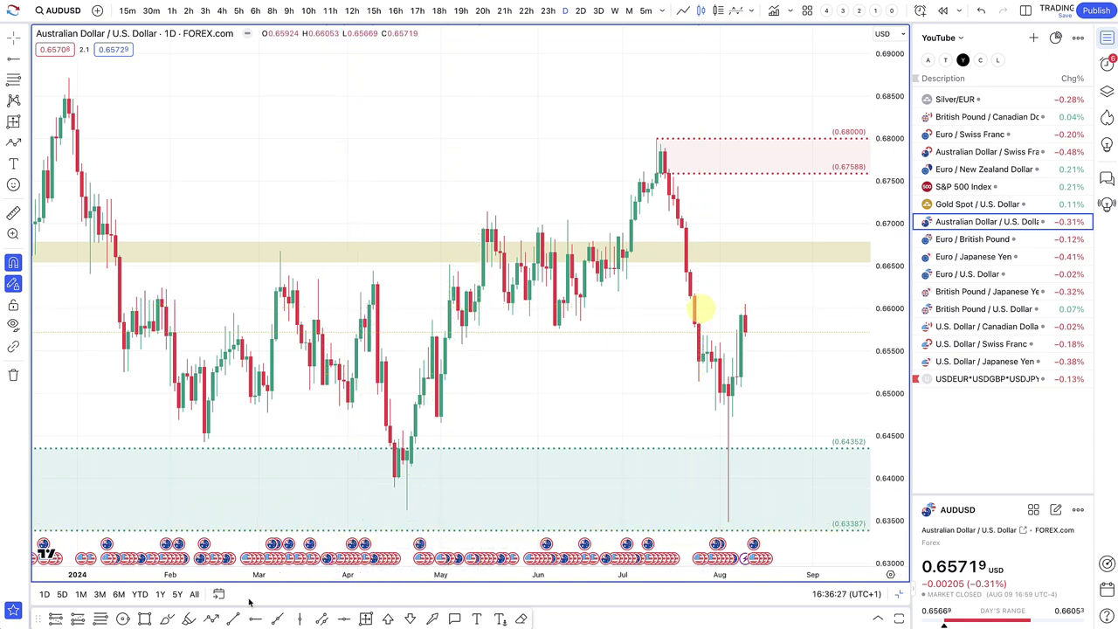
click(215, 617)
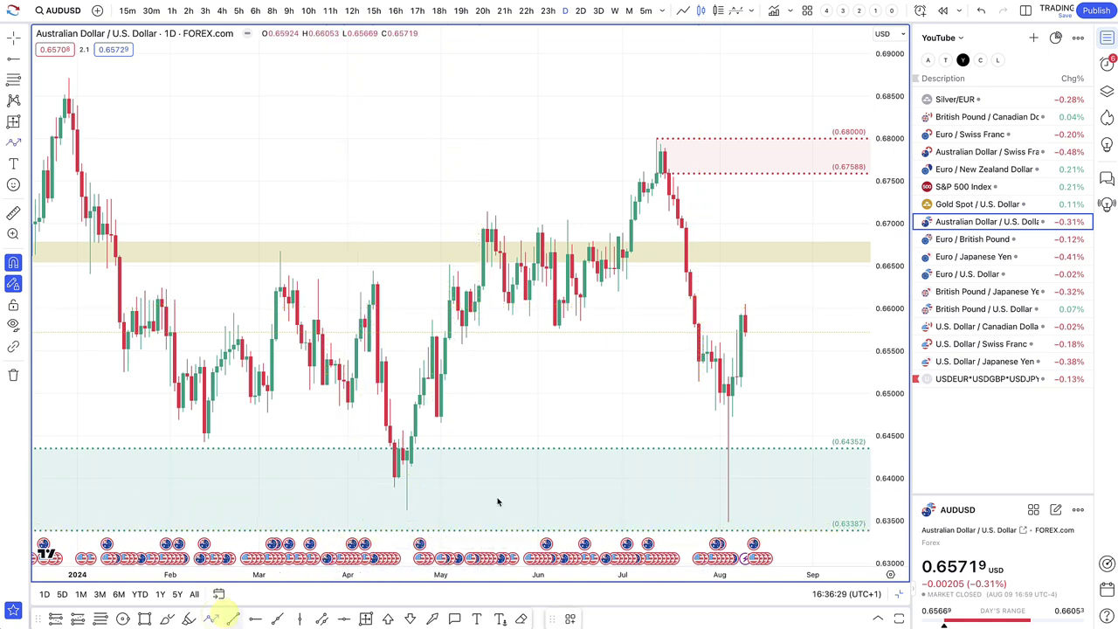
click(745, 332)
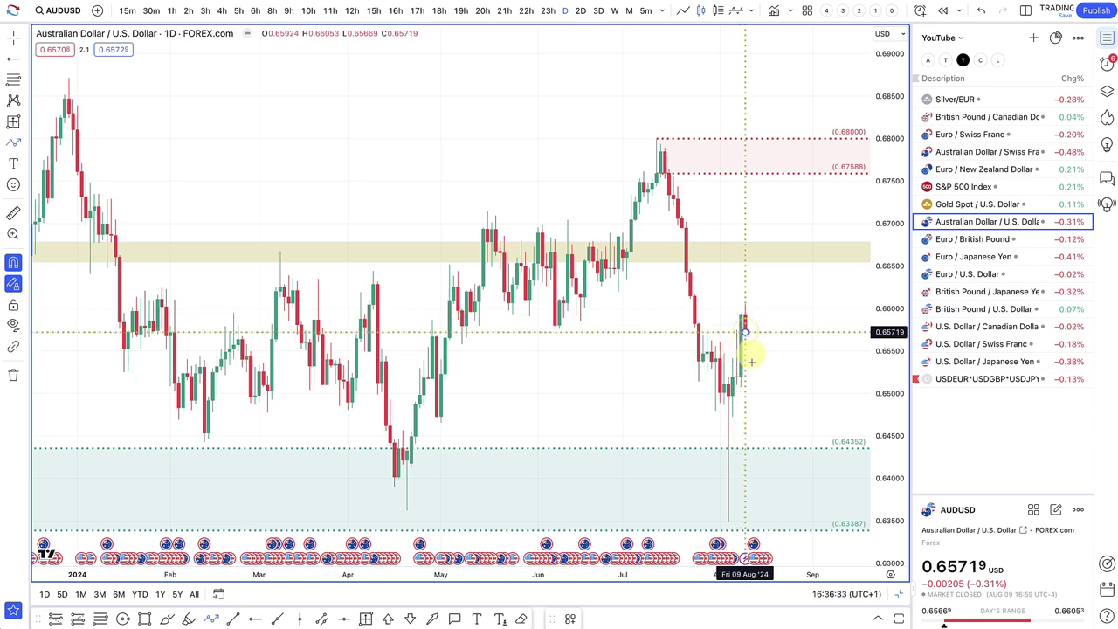
mouse_move(772, 439)
mouse_down()
mouse_move(772, 430)
mouse_move(782, 476)
mouse_up()
click(782, 476)
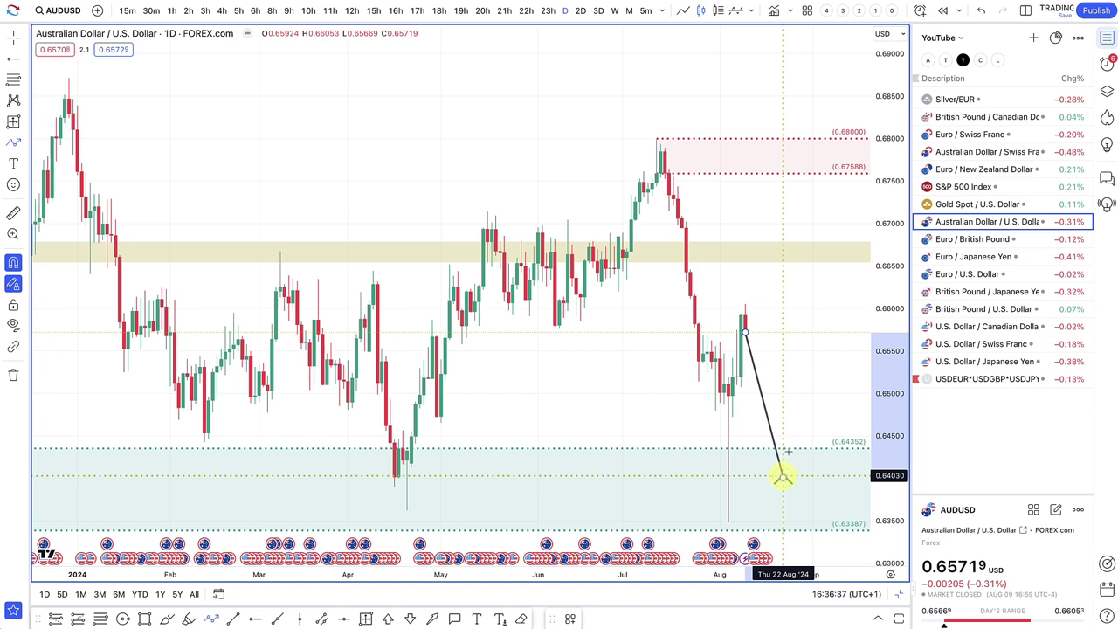
double_click(815, 342)
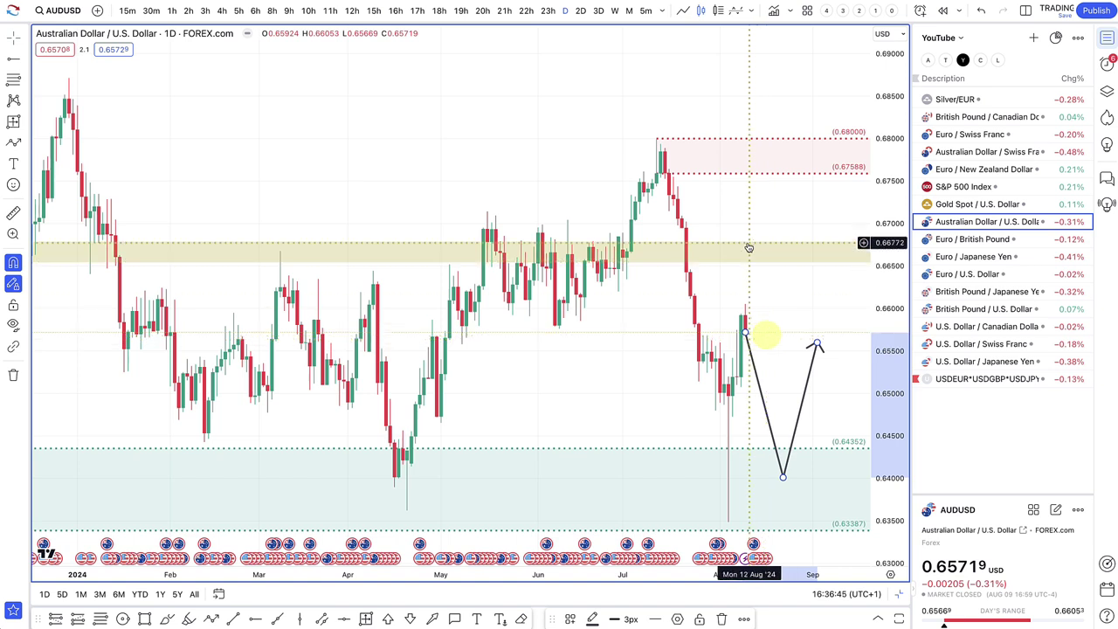
key(Escape)
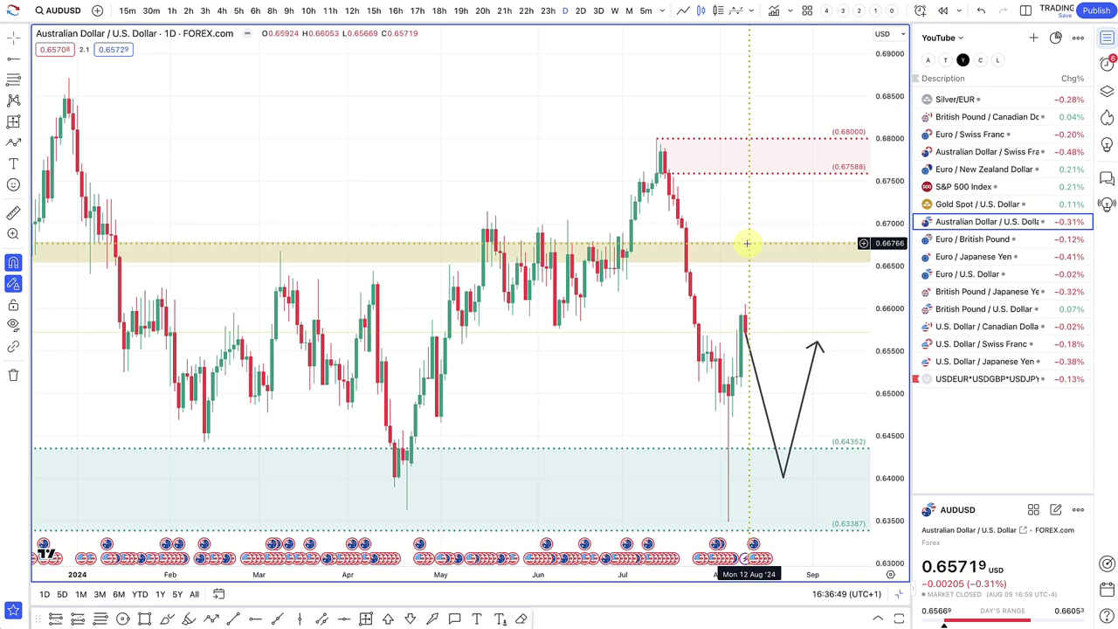
Step: Delete the yellow zone around 0.667 on the AUD/USD chart
click(749, 246)
key(Delete)
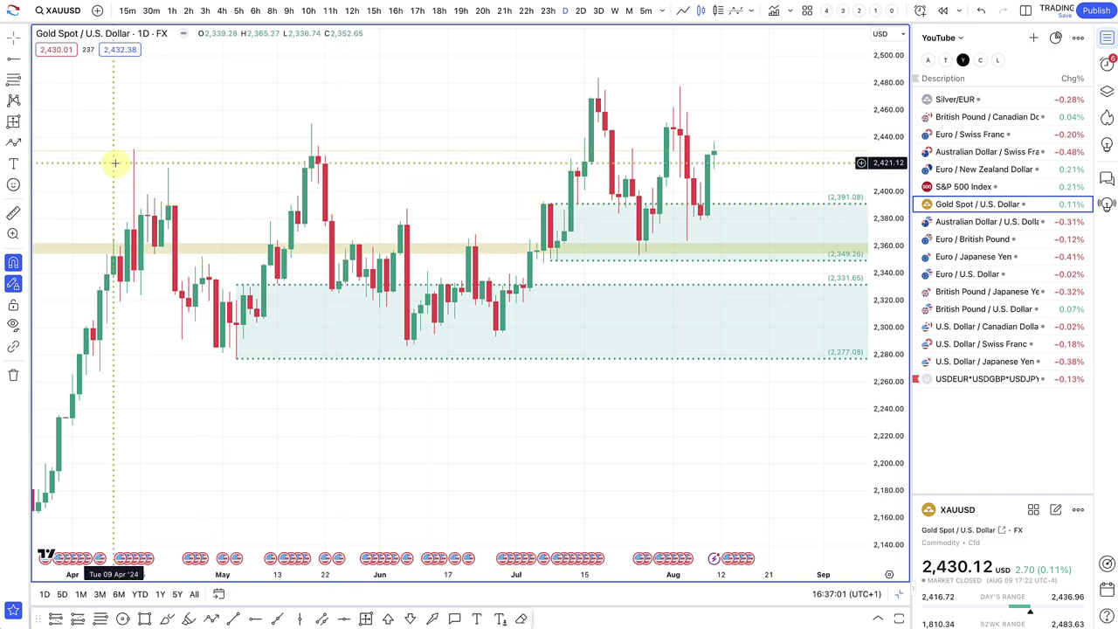
Step: Draw a path on the gold chart from the latest candle down to about 2,352 and up to about 2,425
click(16, 144)
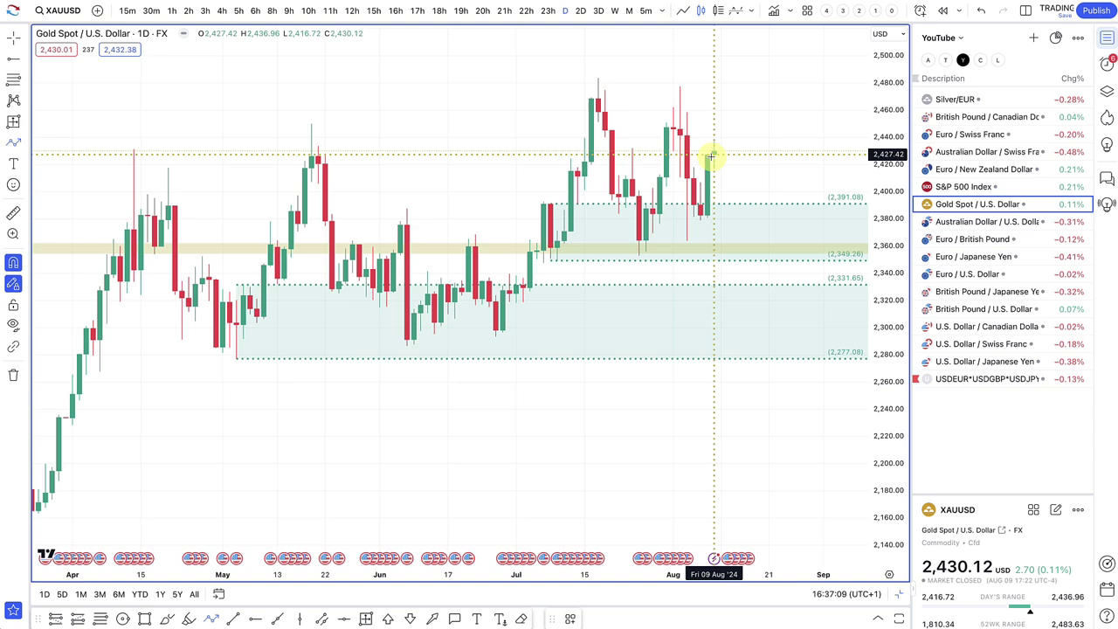
mouse_move(714, 155)
mouse_down()
mouse_move(761, 267)
mouse_move(754, 255)
mouse_up()
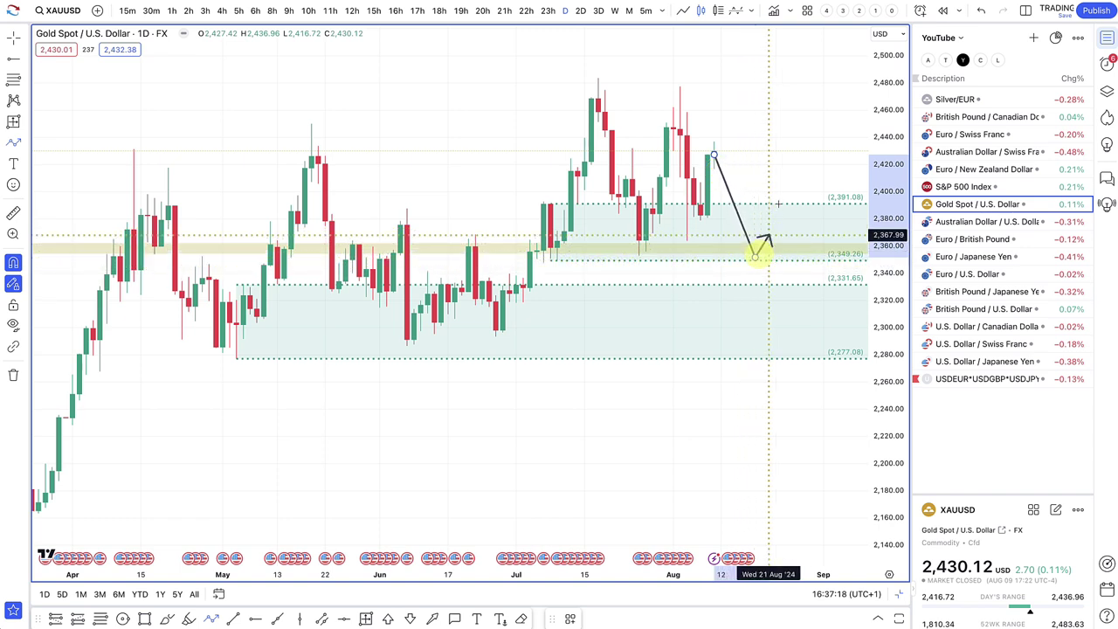
double_click(794, 157)
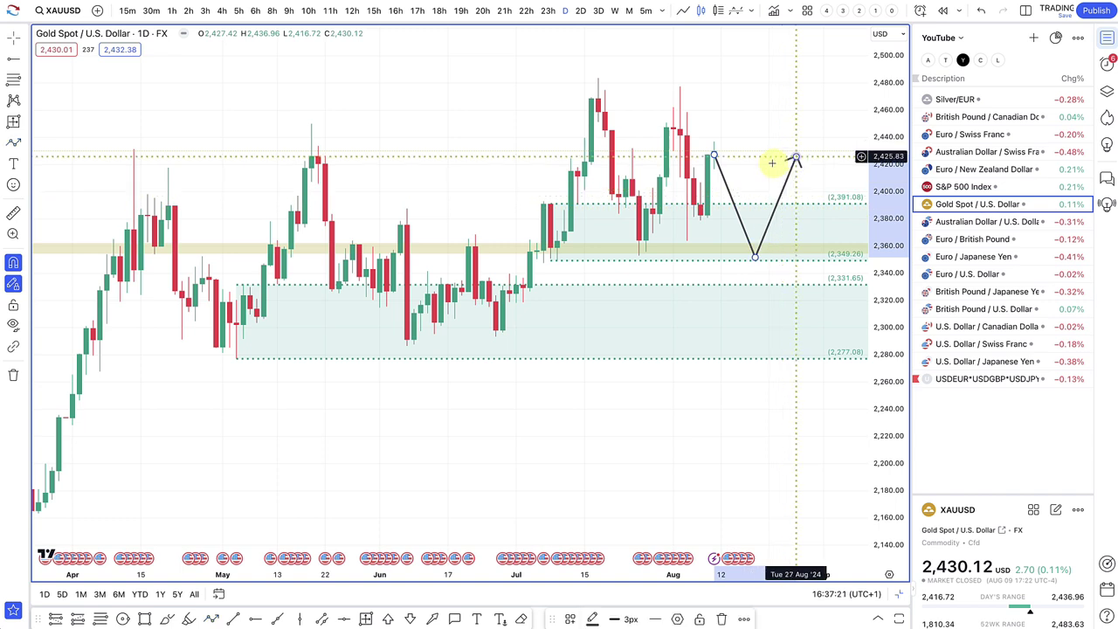
Step: Switch to the S&P 500 Index and measure the price and date range from the 16 July high to the 5 August low
click(951, 187)
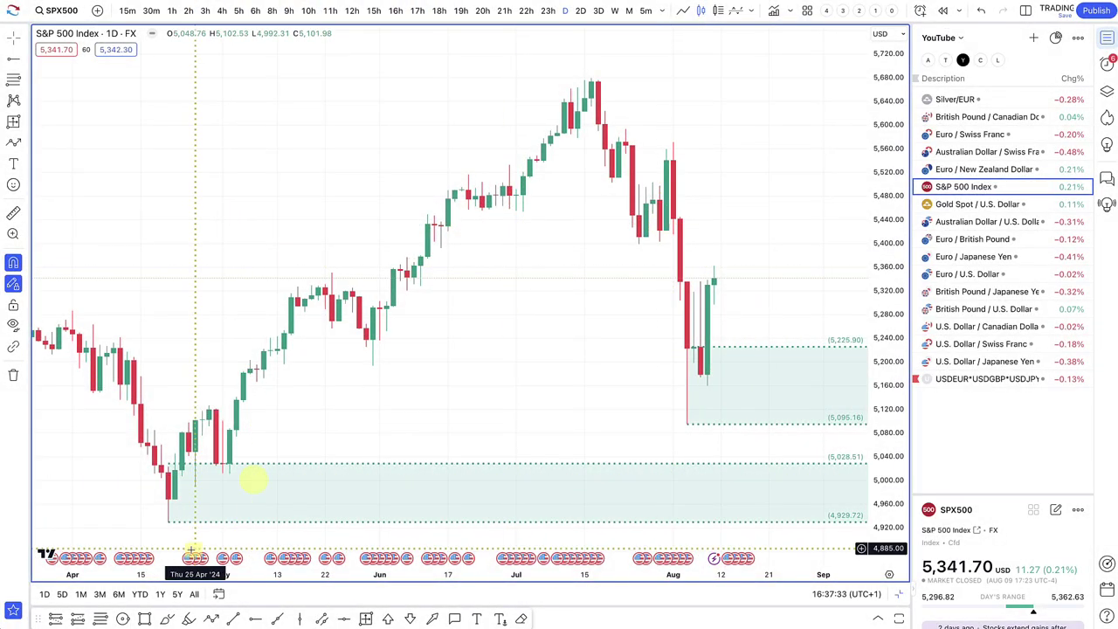
click(364, 618)
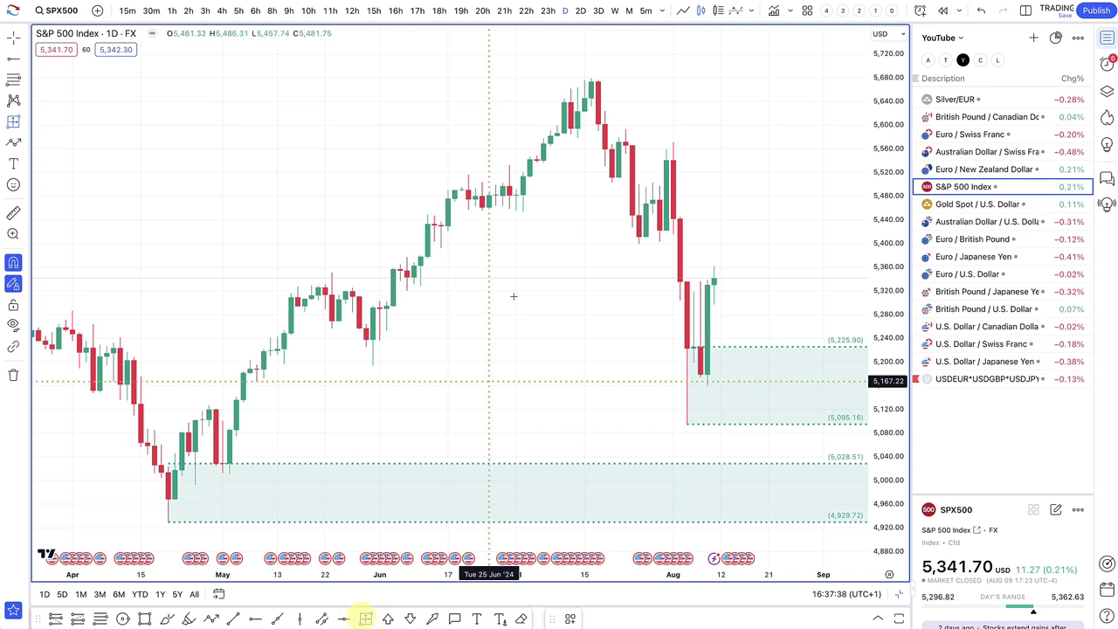
click(591, 79)
click(652, 285)
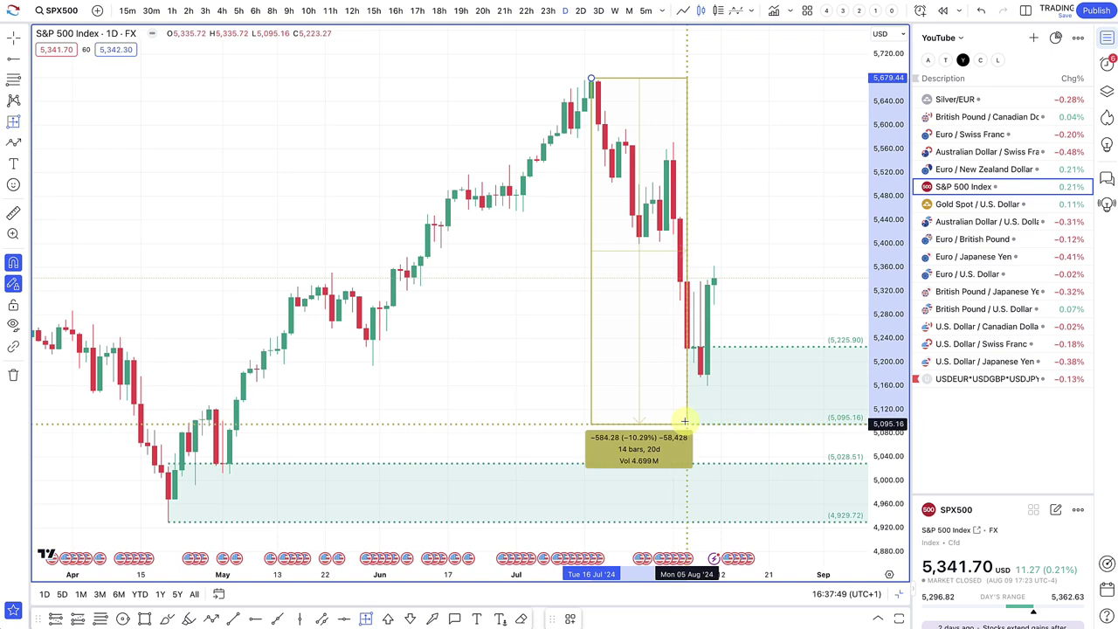
click(686, 423)
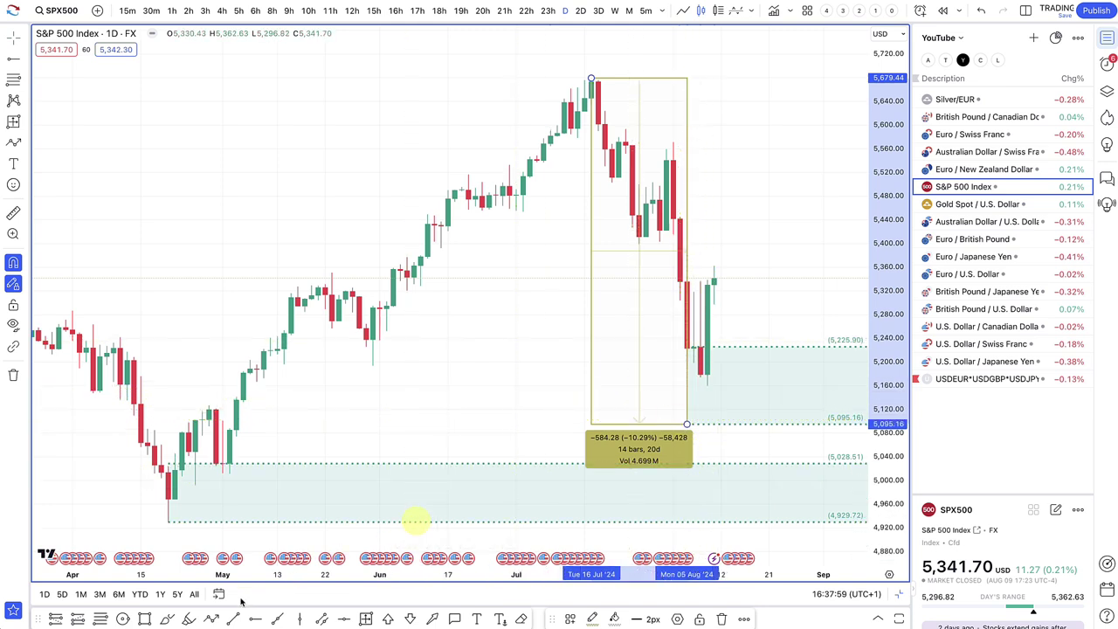
Step: Draw a path on the S&P 500 chart from the latest candle down to about 5,147 and up to about 5,290
click(211, 619)
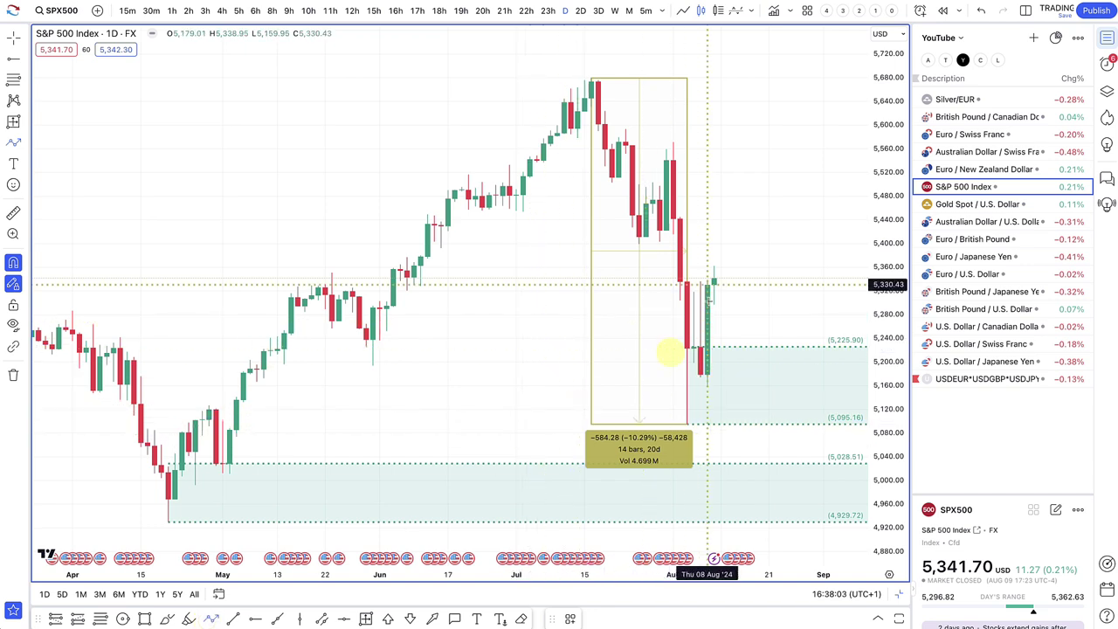
drag(715, 295, 750, 393)
click(749, 392)
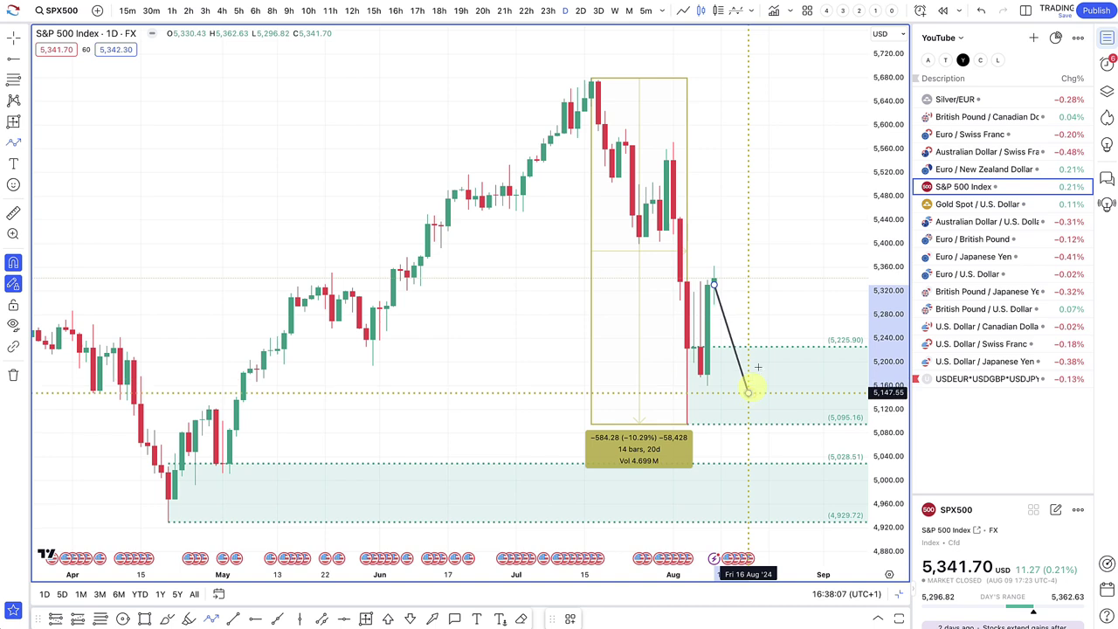
double_click(782, 310)
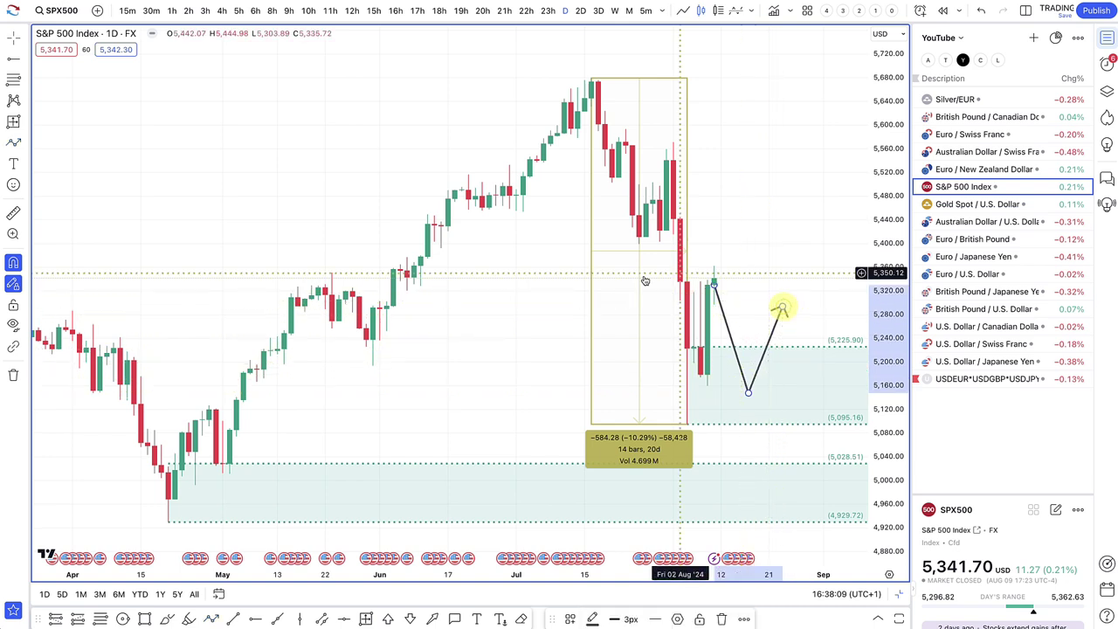
Step: Draw a red supply zone on the S&P 500 chart from 5,415.50 up to about 5,563.50, starting at the 1 August candle
click(17, 84)
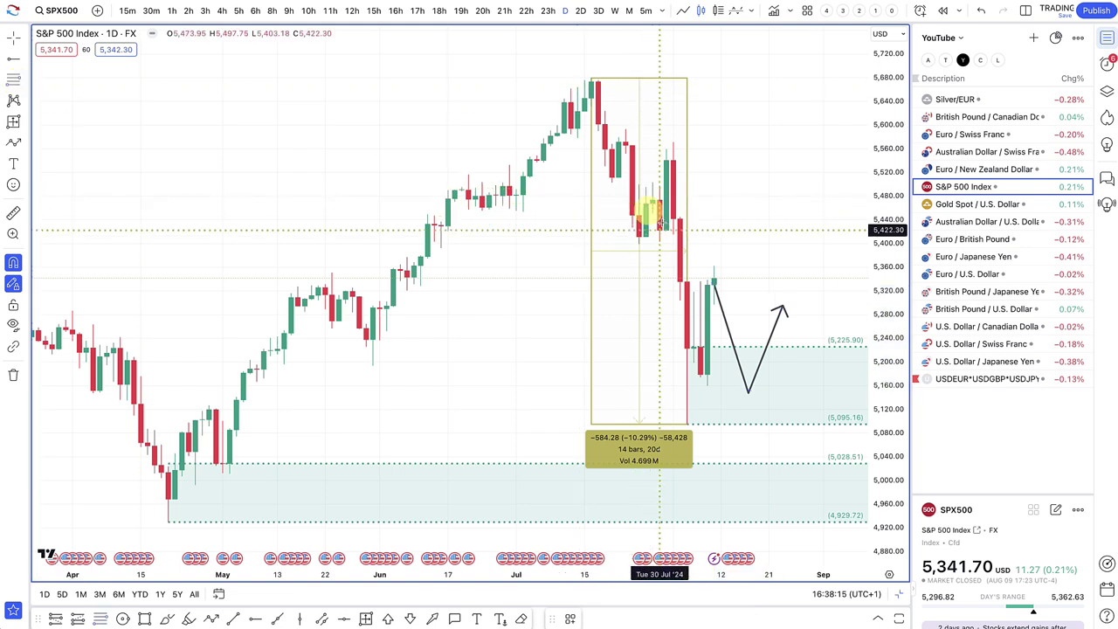
click(673, 234)
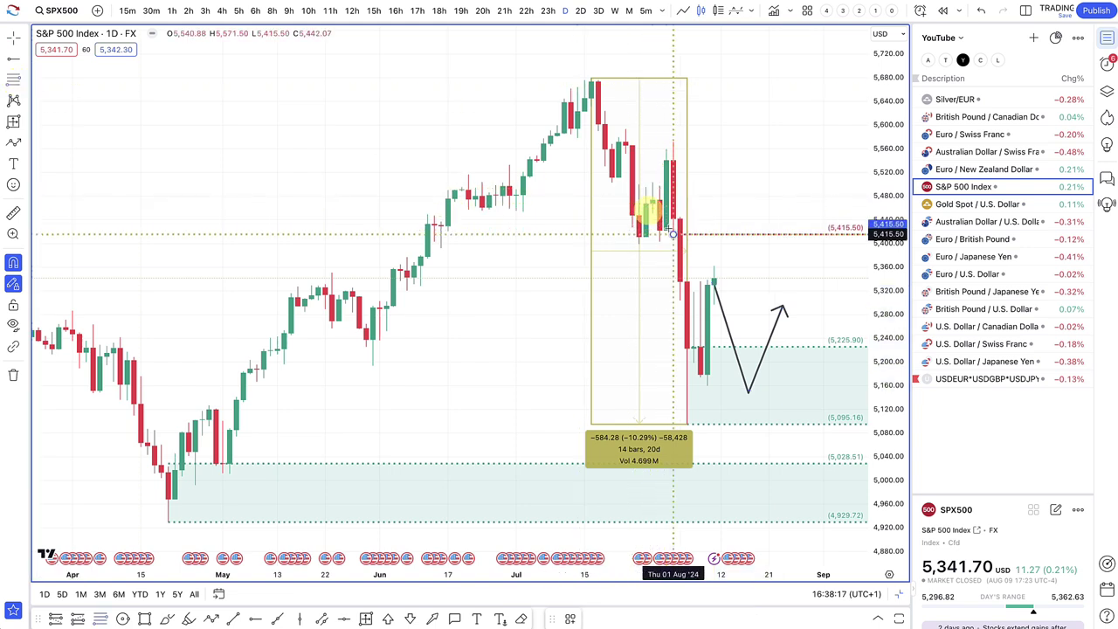
click(668, 230)
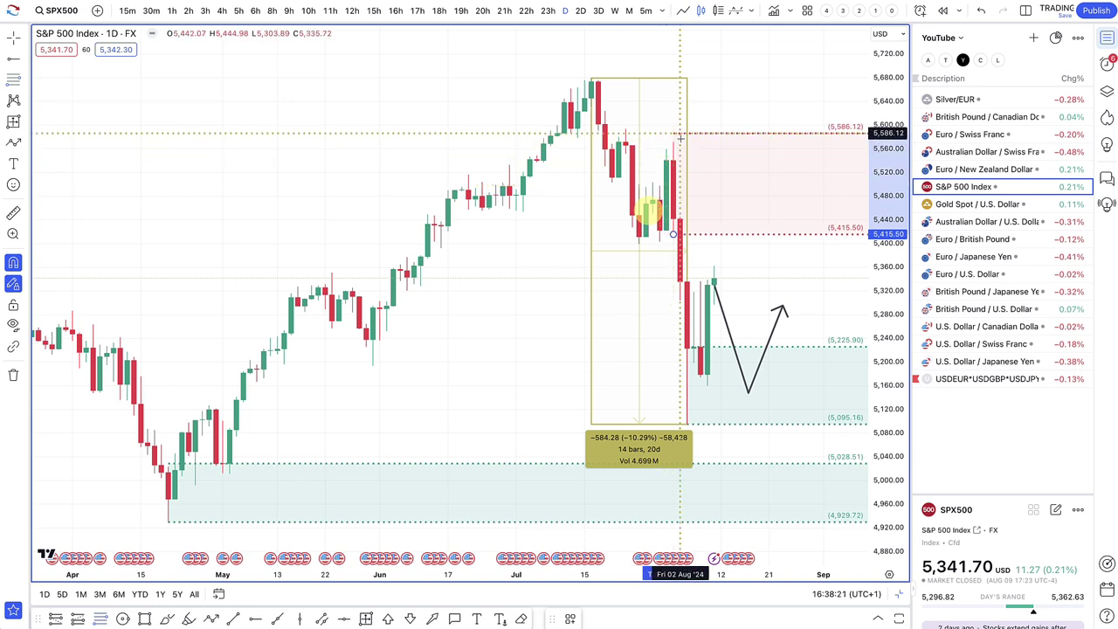
click(662, 147)
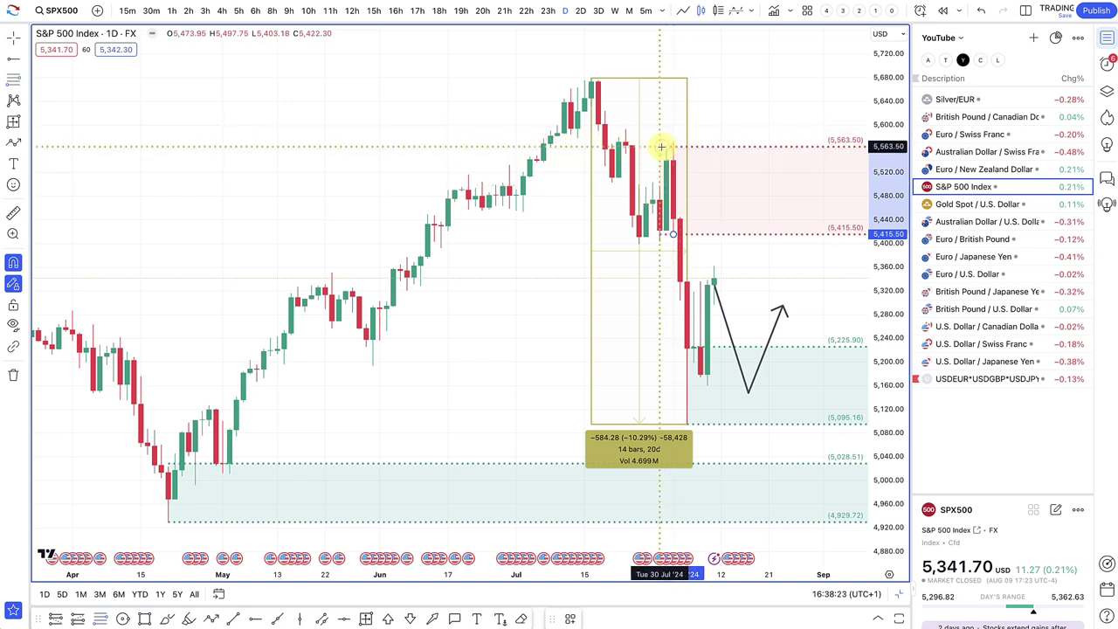
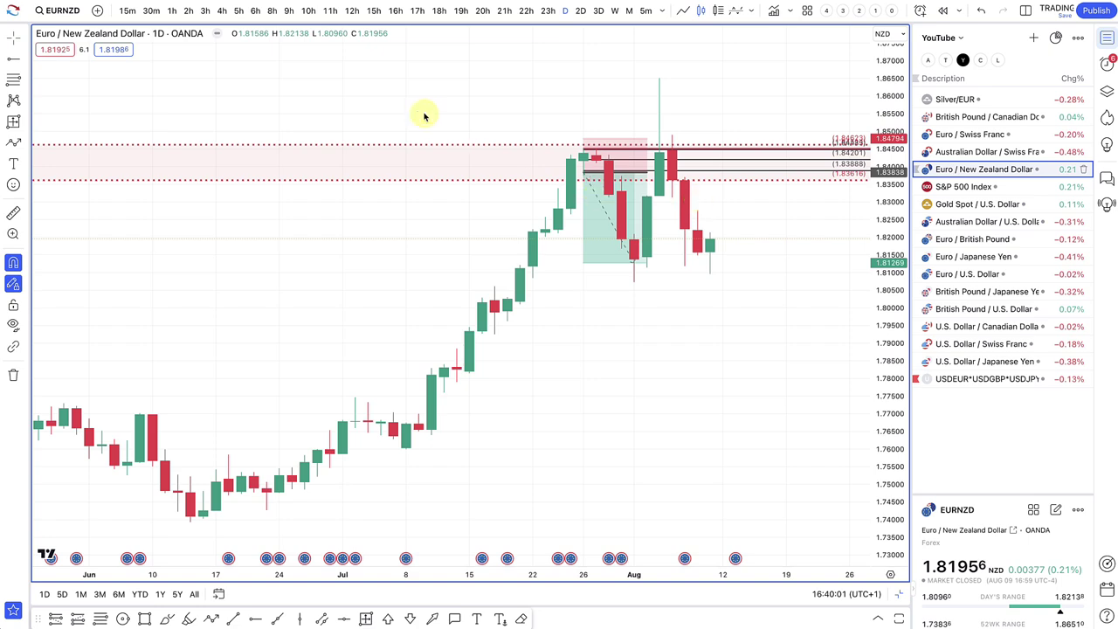
Step: Show Euro / New Zealand Dollar on the 4-hour timeframe and review the short trade at the red supply zone
click(221, 11)
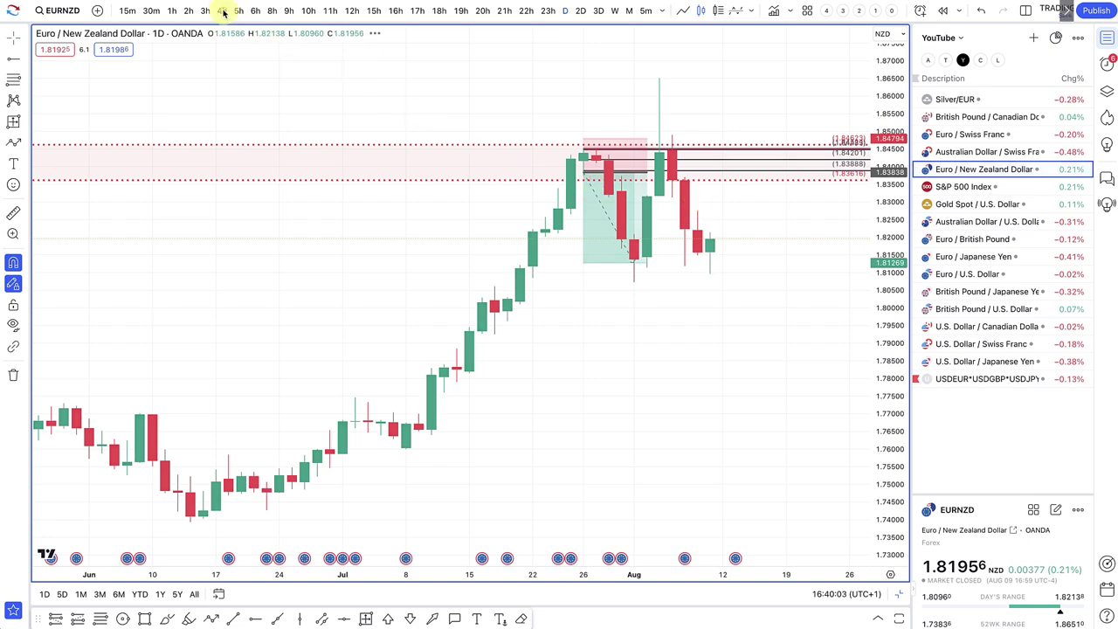
scroll(409, 192, down, 3)
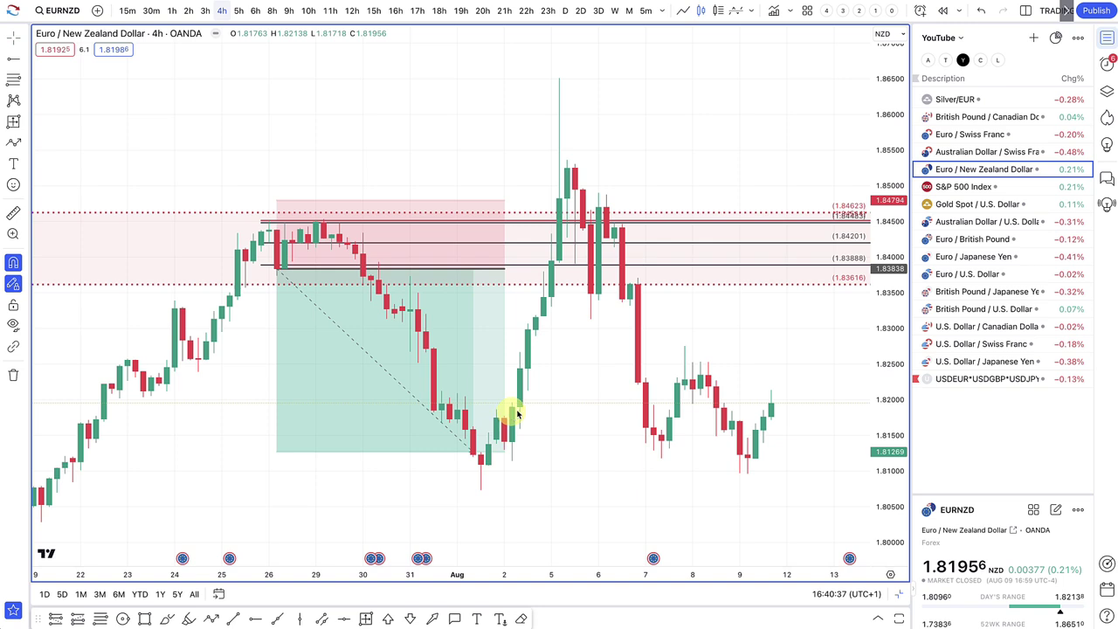
Step: Switch to Australian Dollar / Swiss Franc and examine the long trade placed at the green demand zone on the 4-hour chart
click(974, 154)
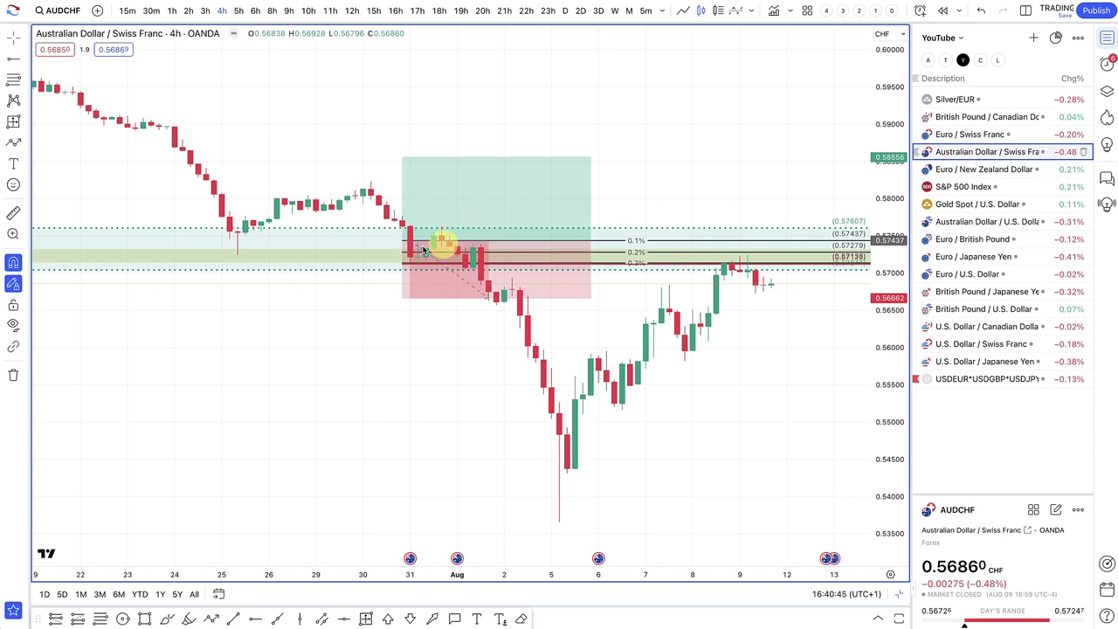
scroll(429, 259, up, 1)
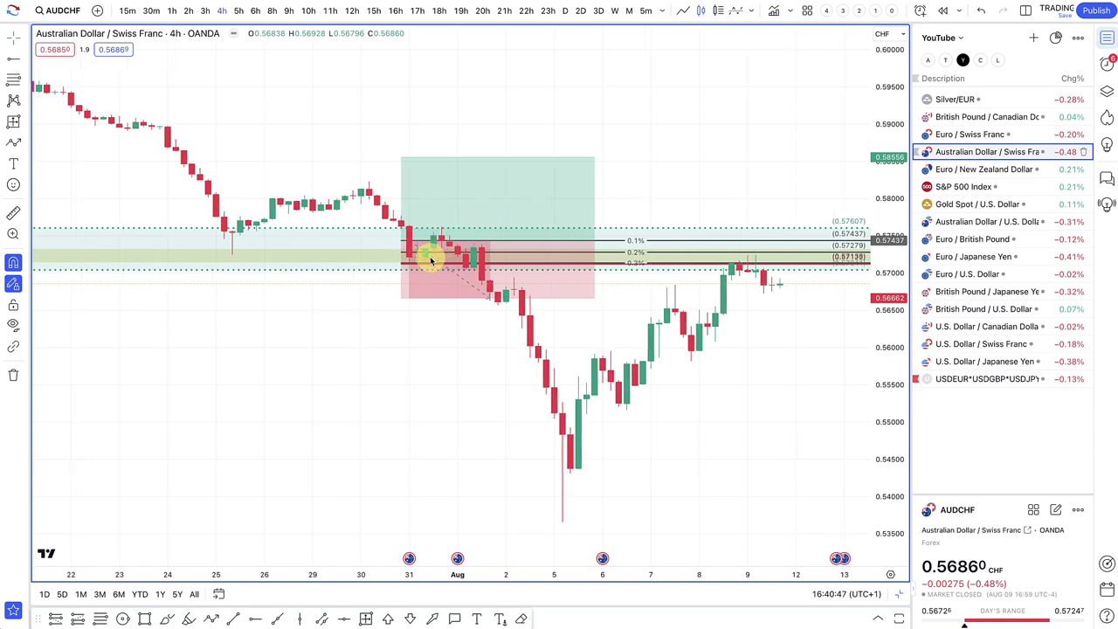
scroll(429, 260, up, 2)
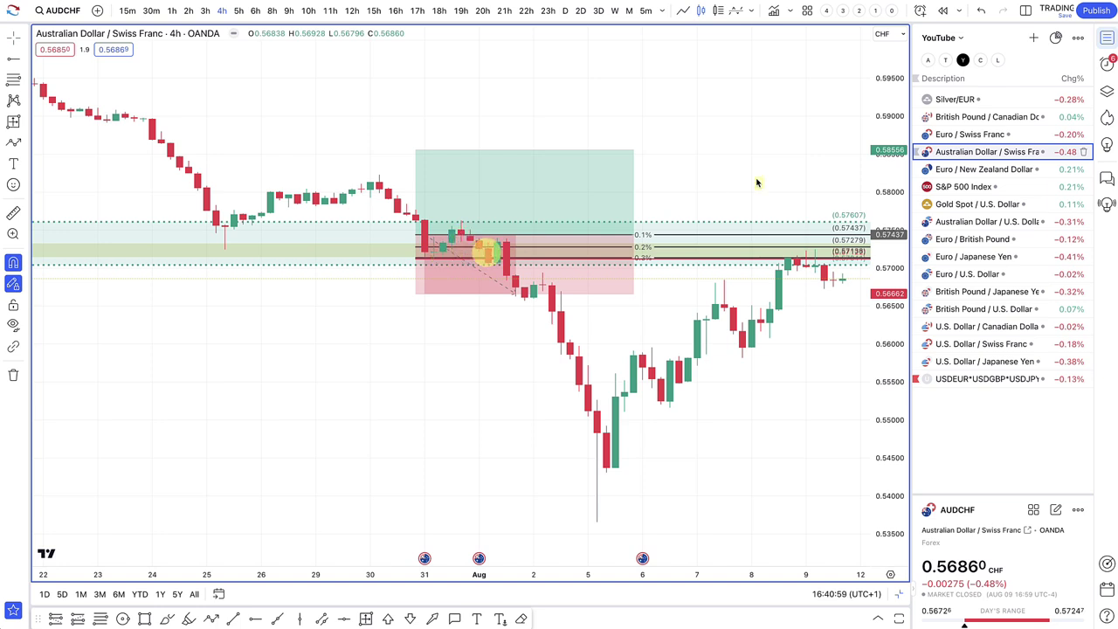
click(961, 137)
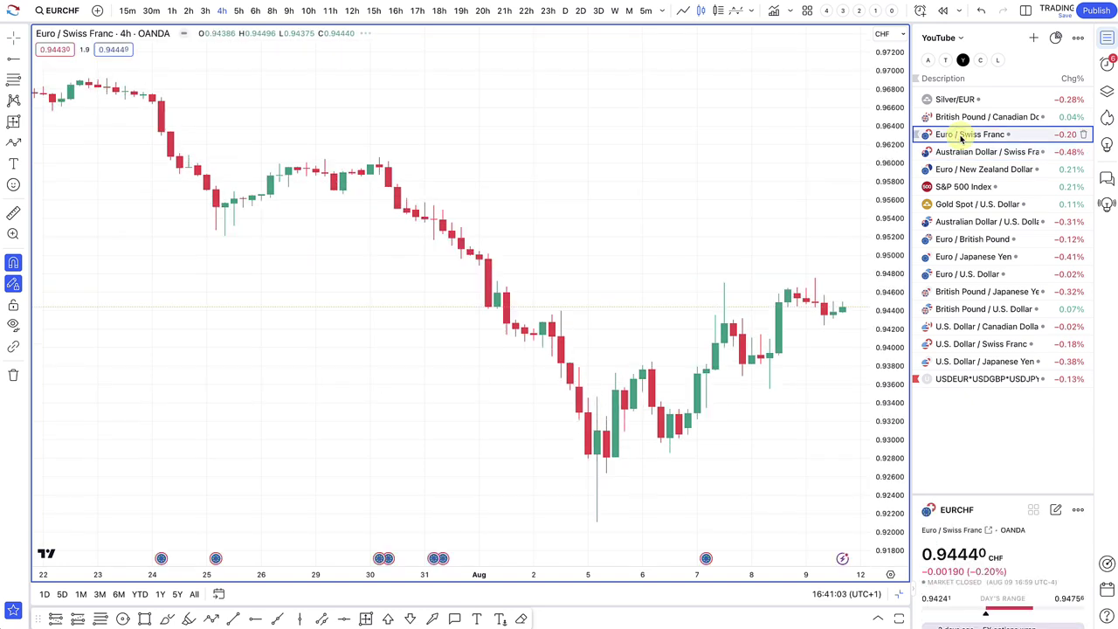
click(962, 154)
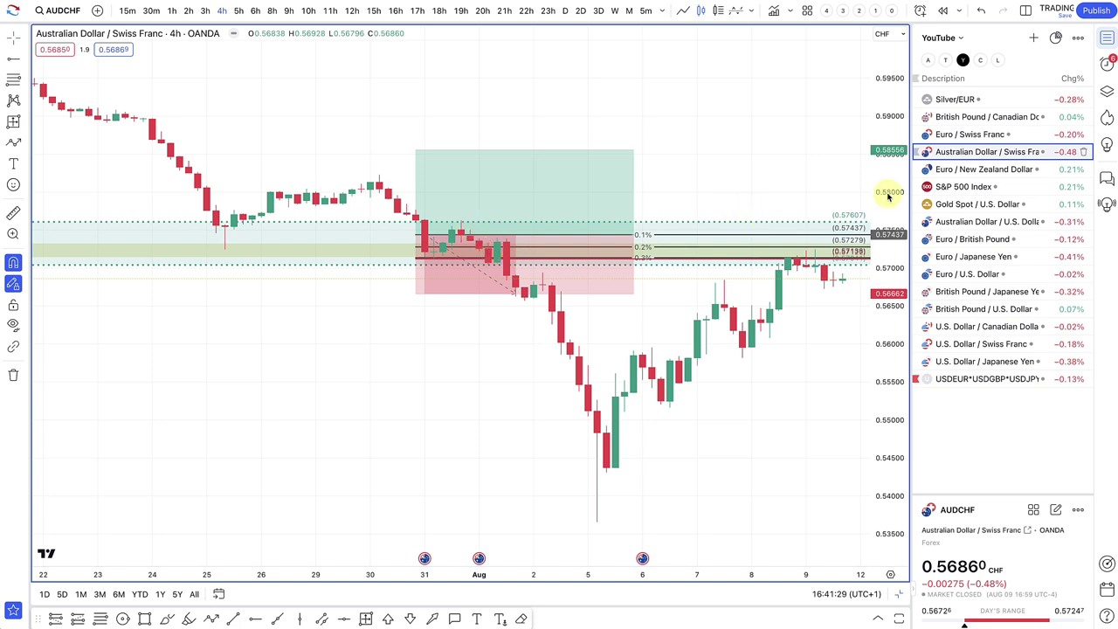
Step: Switch to Euro / Swiss Franc and examine the long trade around the 2 August candles and its three entry levels close up
click(983, 136)
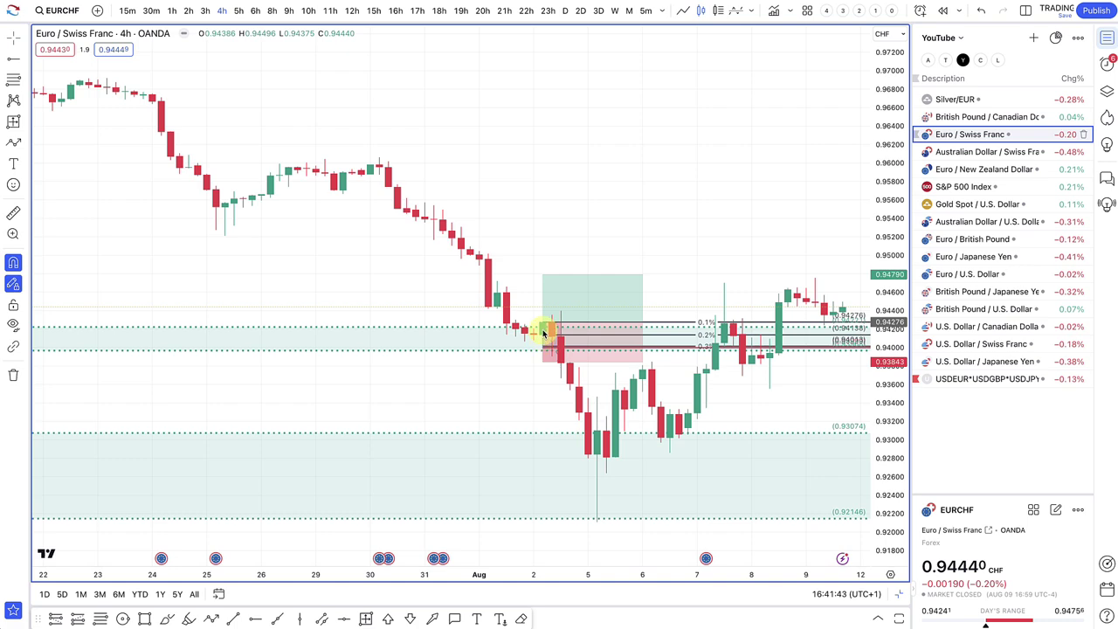
scroll(542, 338, up, 4)
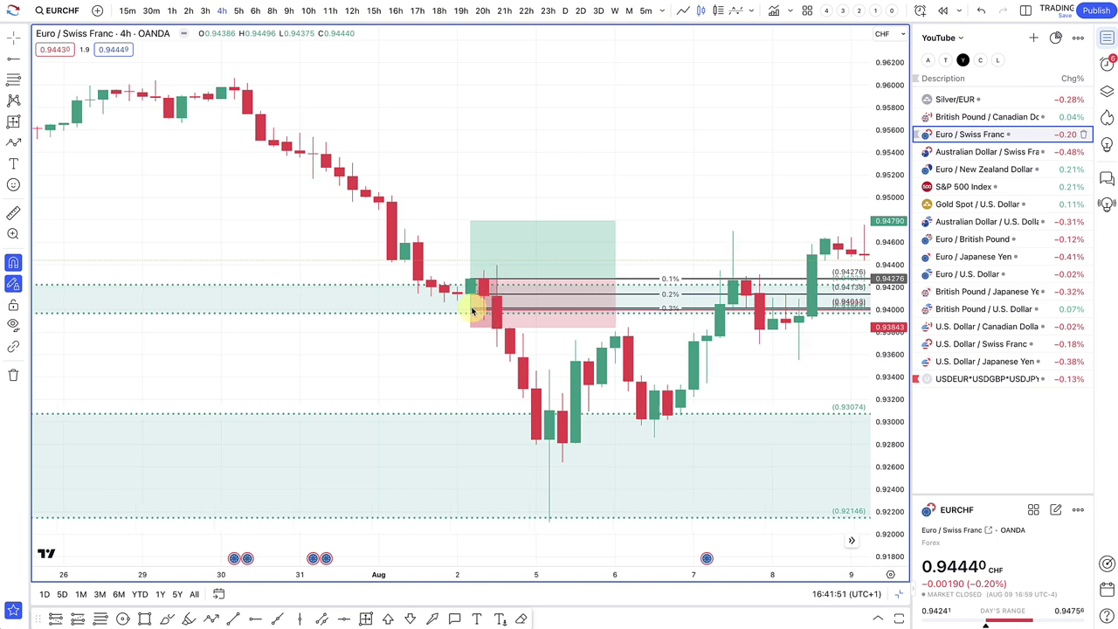
scroll(470, 304, up, 3)
scroll(483, 310, up, 1)
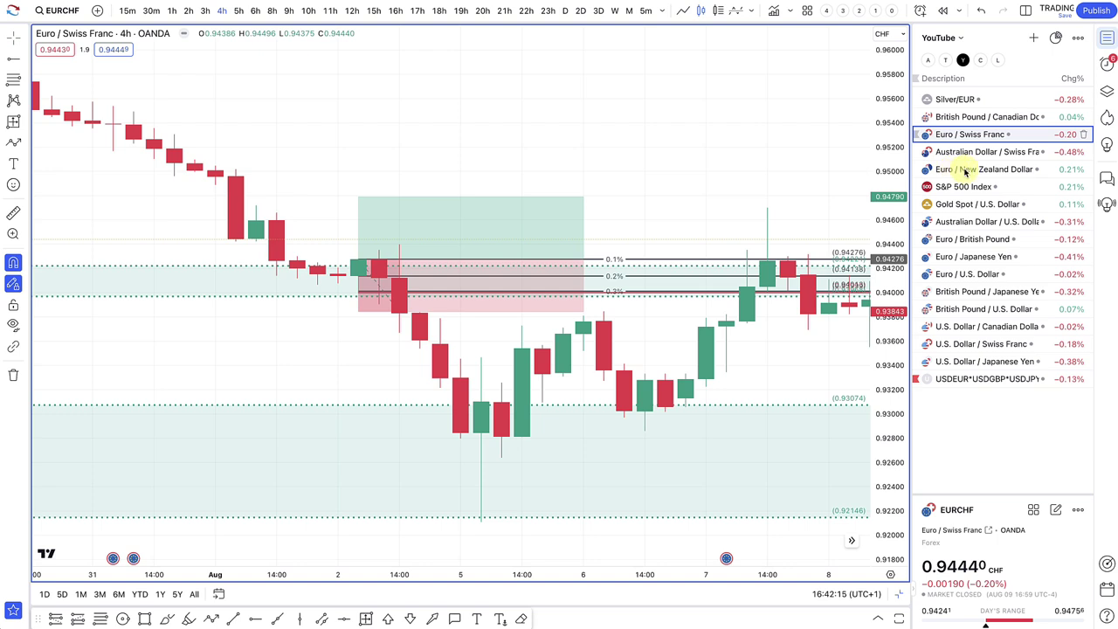
Step: Switch to British Pound / Canadian Dollar and review the open long trade on the 4-hour and daily timeframes
click(988, 119)
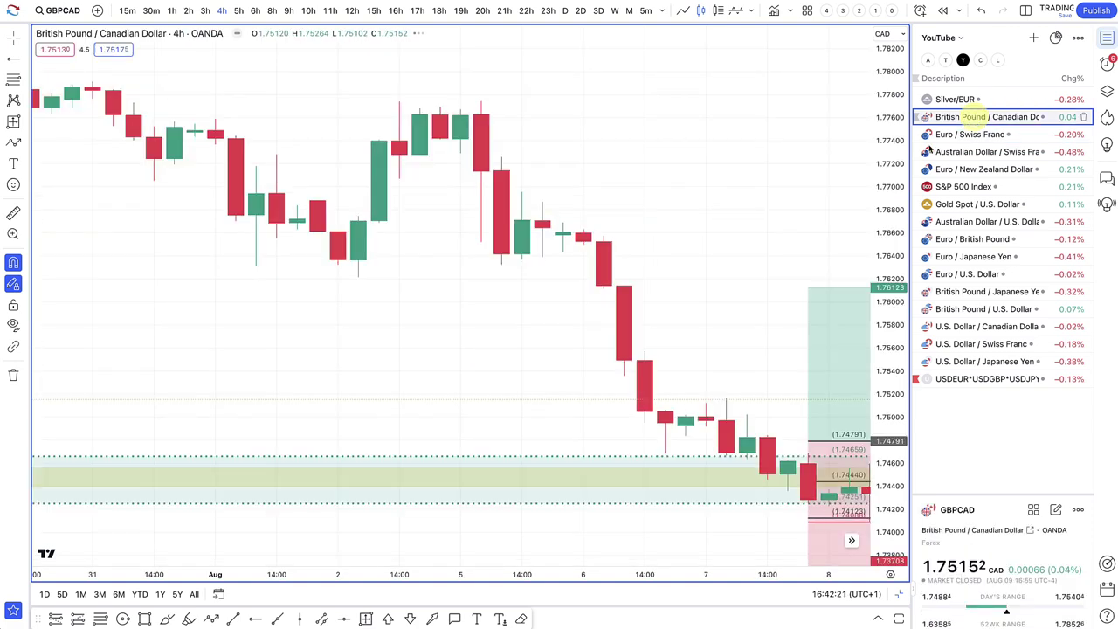
scroll(639, 299, right, 5)
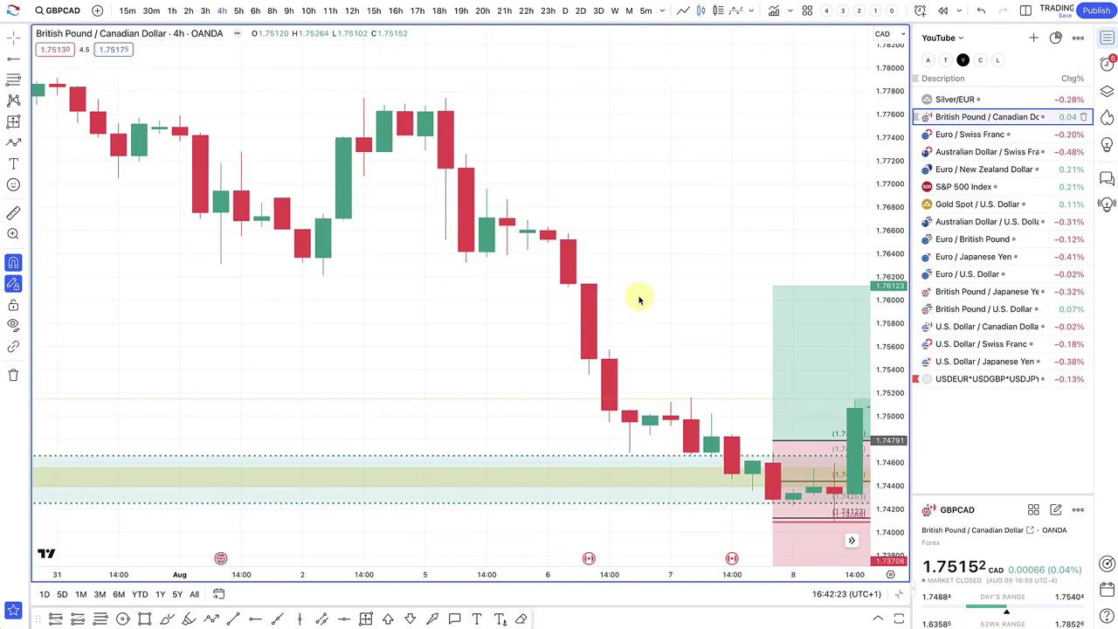
scroll(638, 300, right, 10)
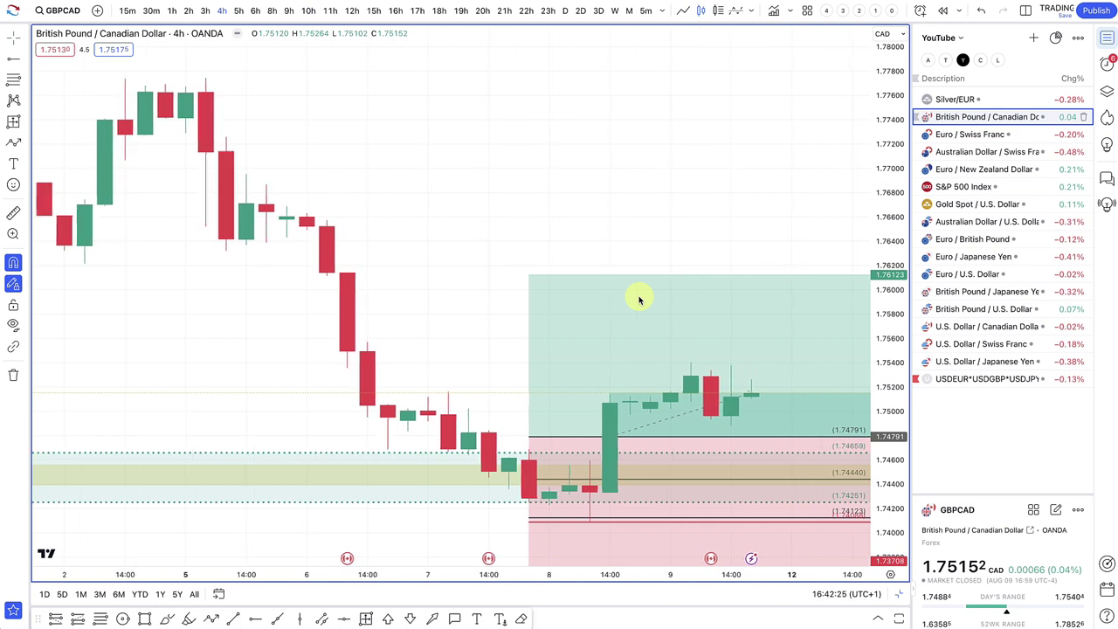
scroll(639, 300, down, 5)
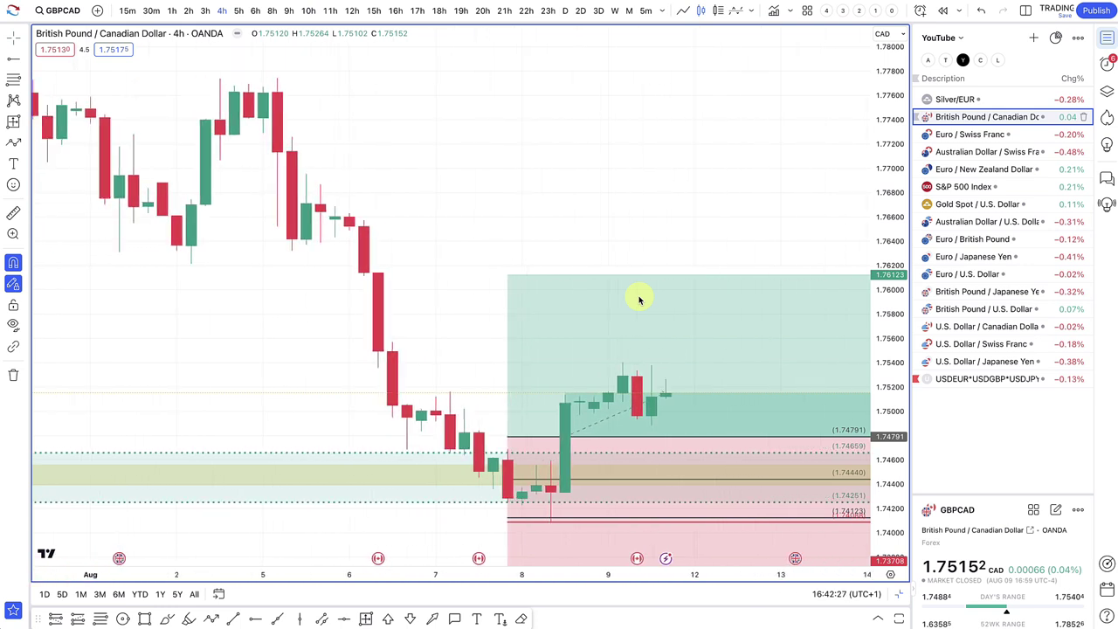
scroll(639, 300, down, 3)
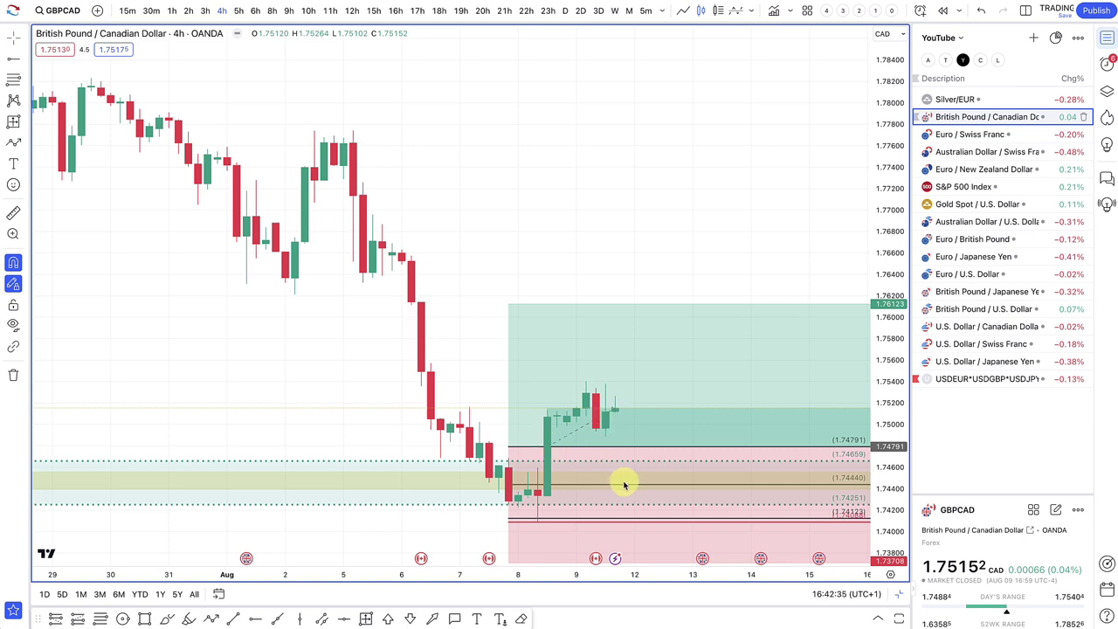
scroll(626, 487, down, 4)
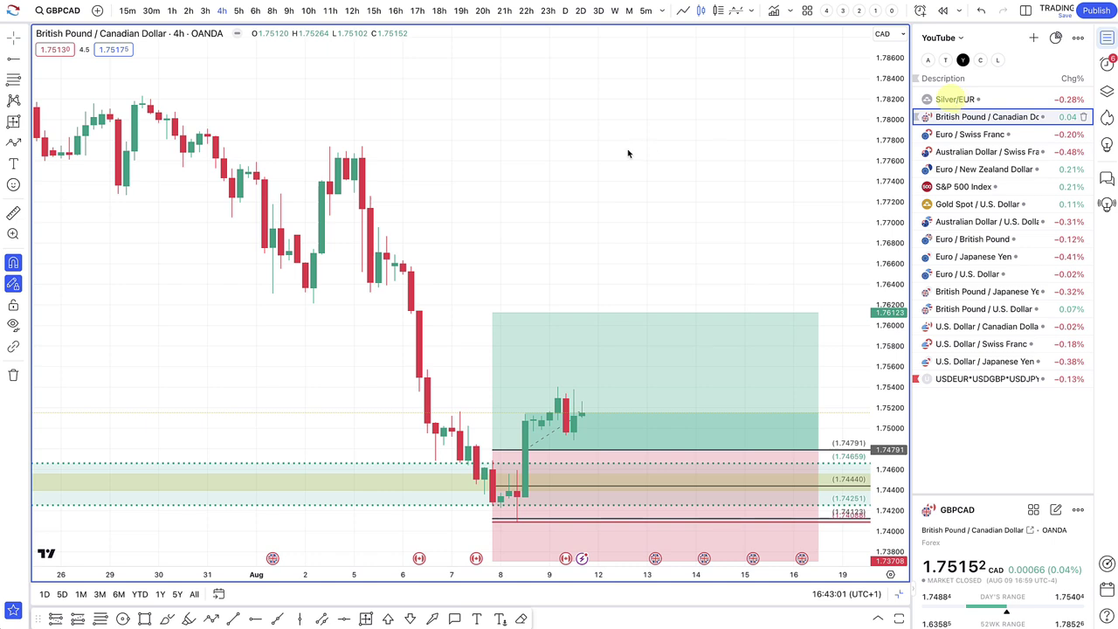
click(566, 11)
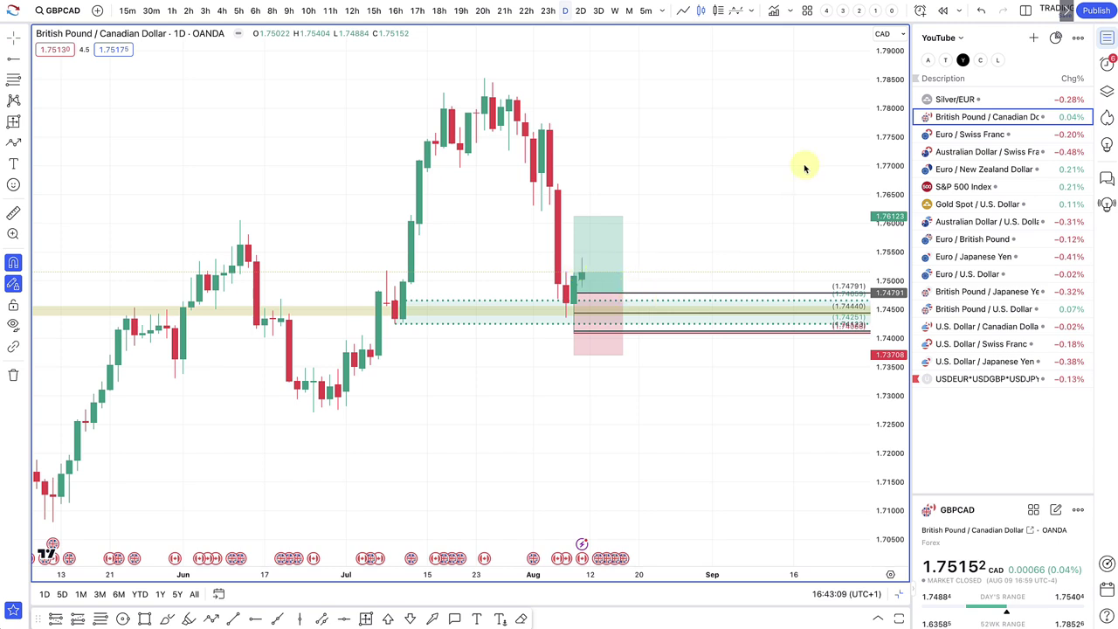
Step: Switch to Silver/EUR and review the long trade and the demand zone back to its origin in May on the daily chart
click(954, 99)
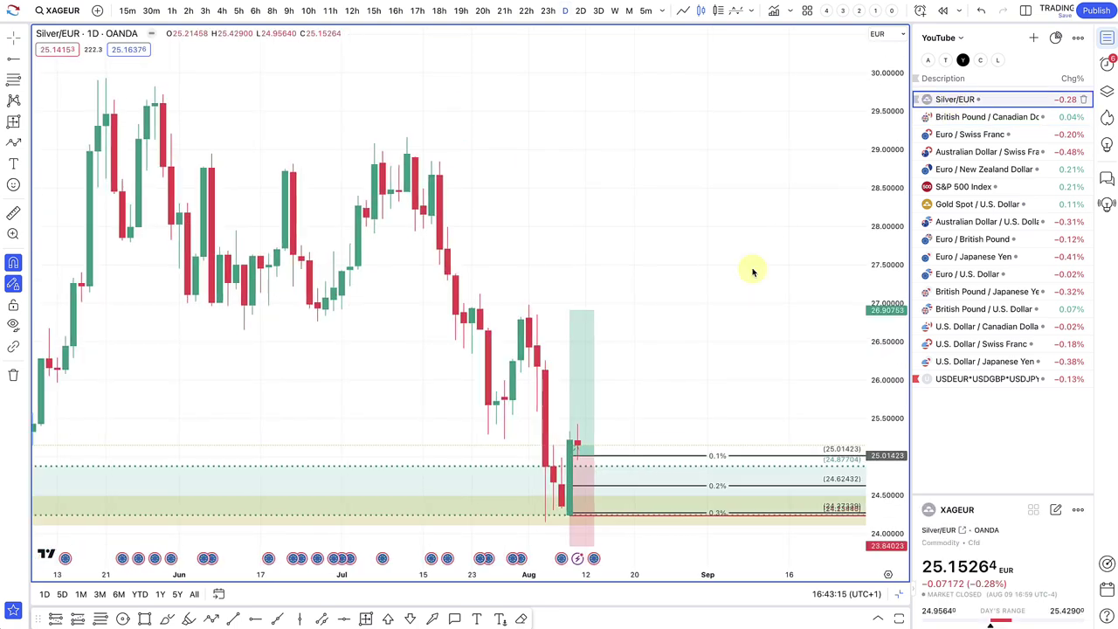
scroll(753, 271, down, 2)
scroll(752, 271, down, 4)
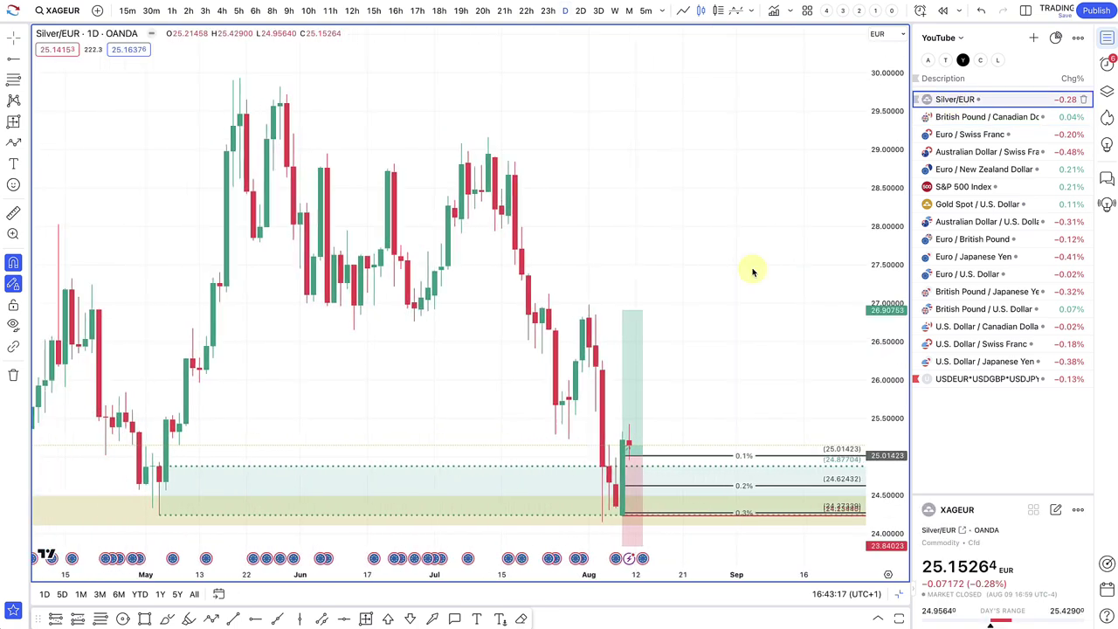